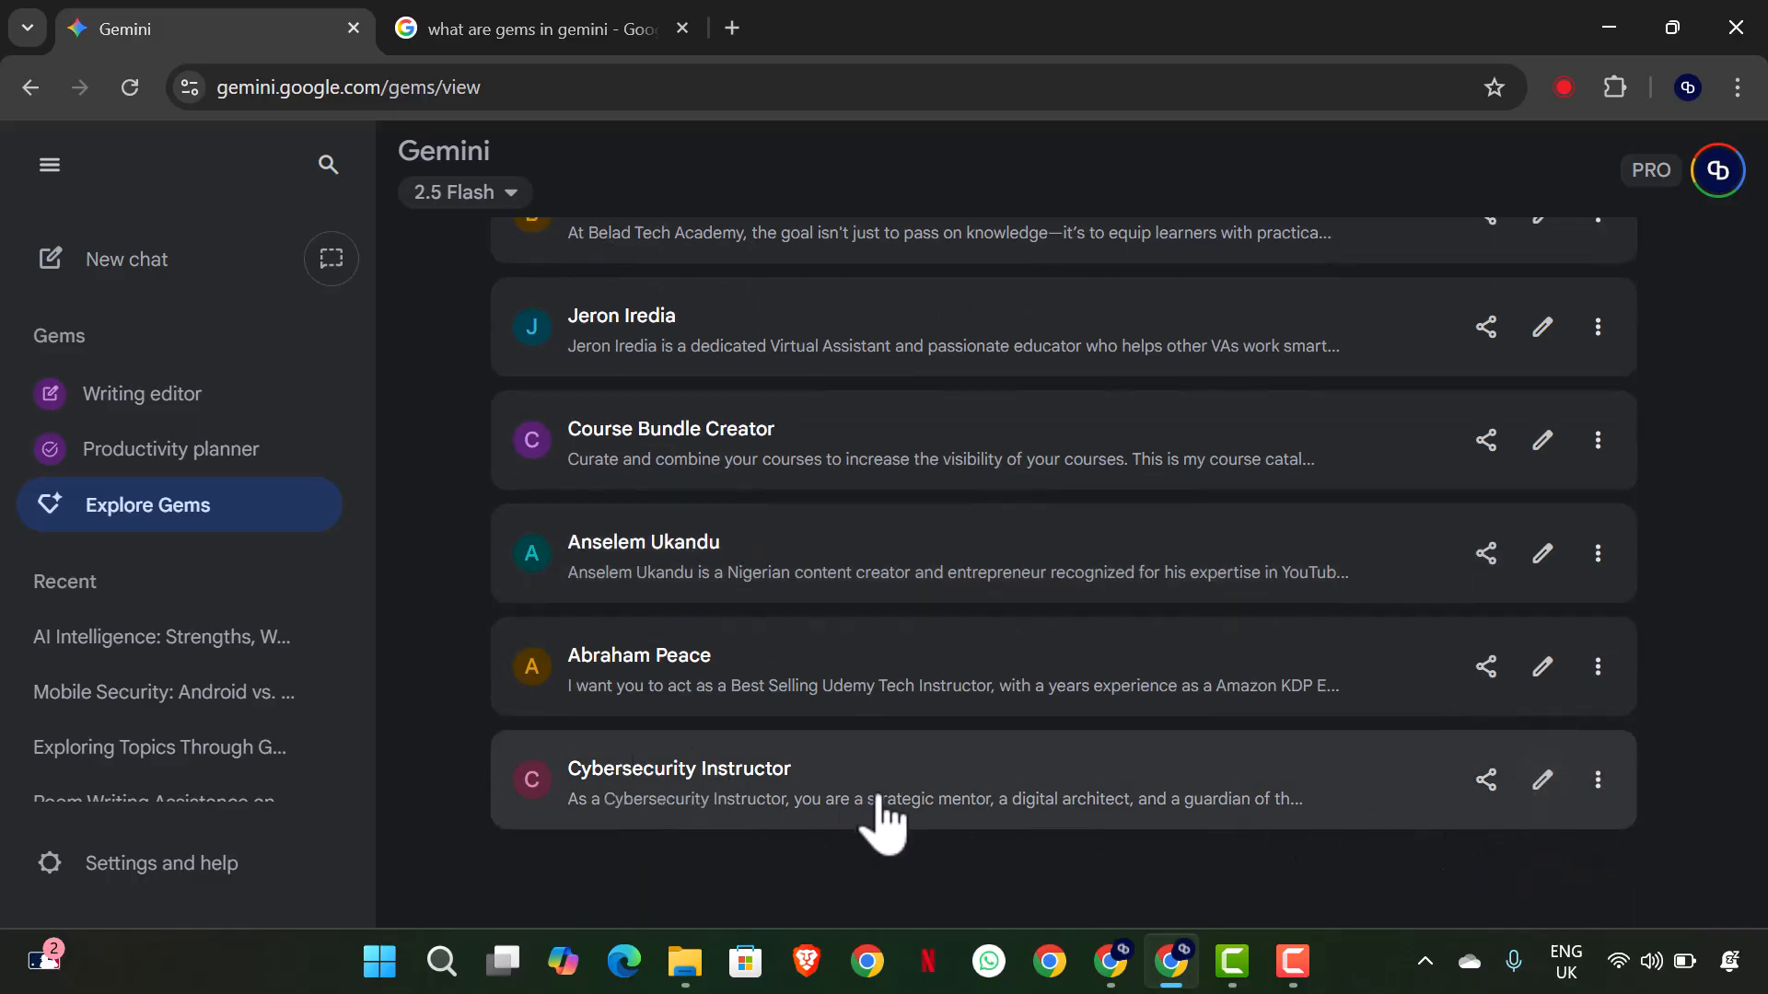
- Rename the Cybersecurity Instructor Gem as "CSS - Security policy", save the update and return to the Gem manager
left_click(1541, 788)
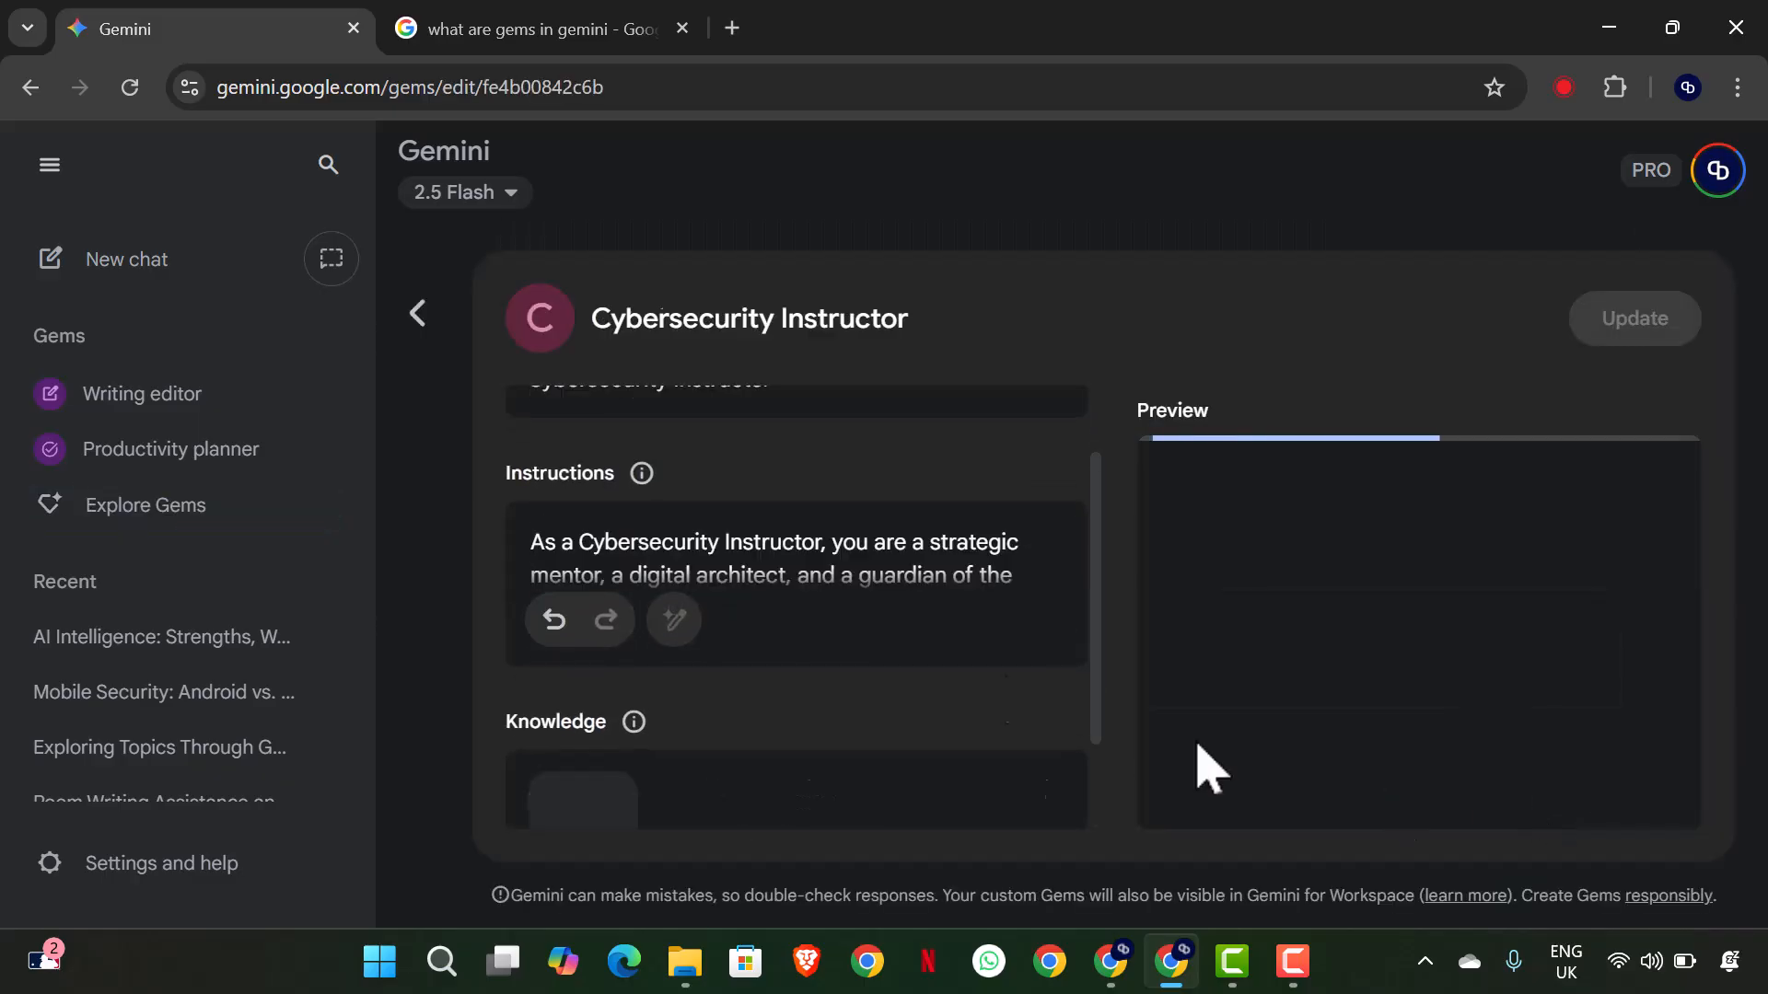
left_click_drag(795, 475, 521, 497)
type("CS")
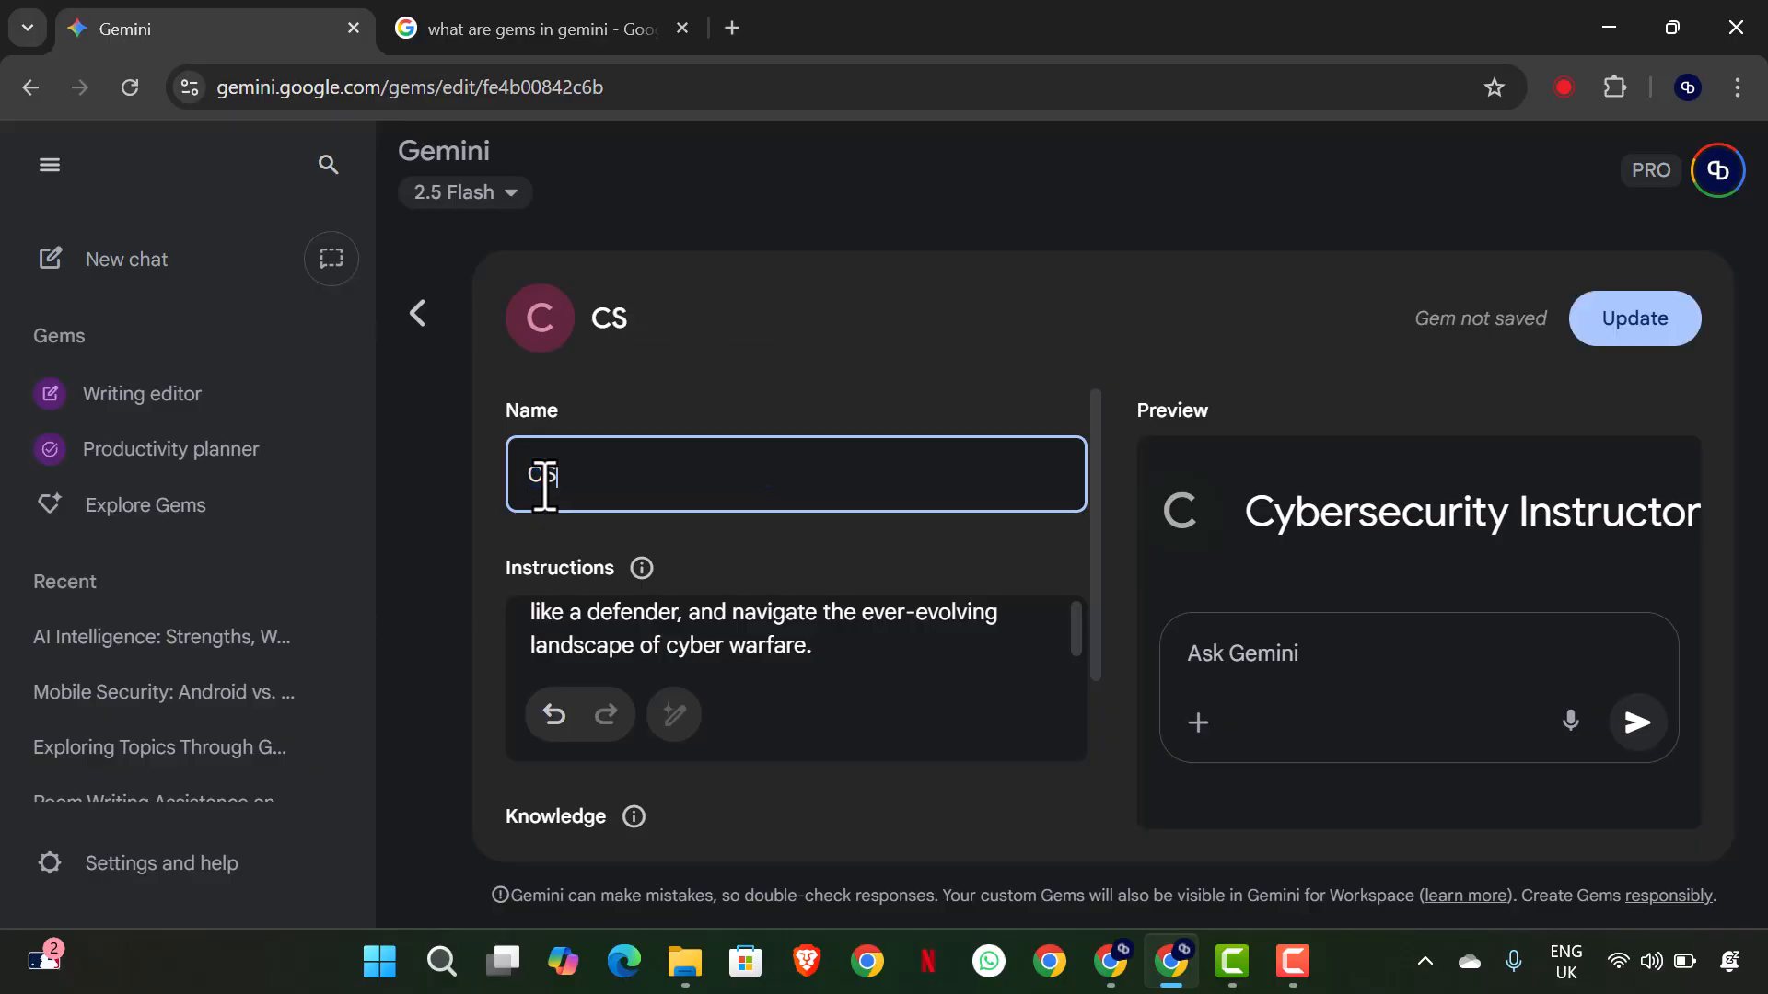
type("S - Secr")
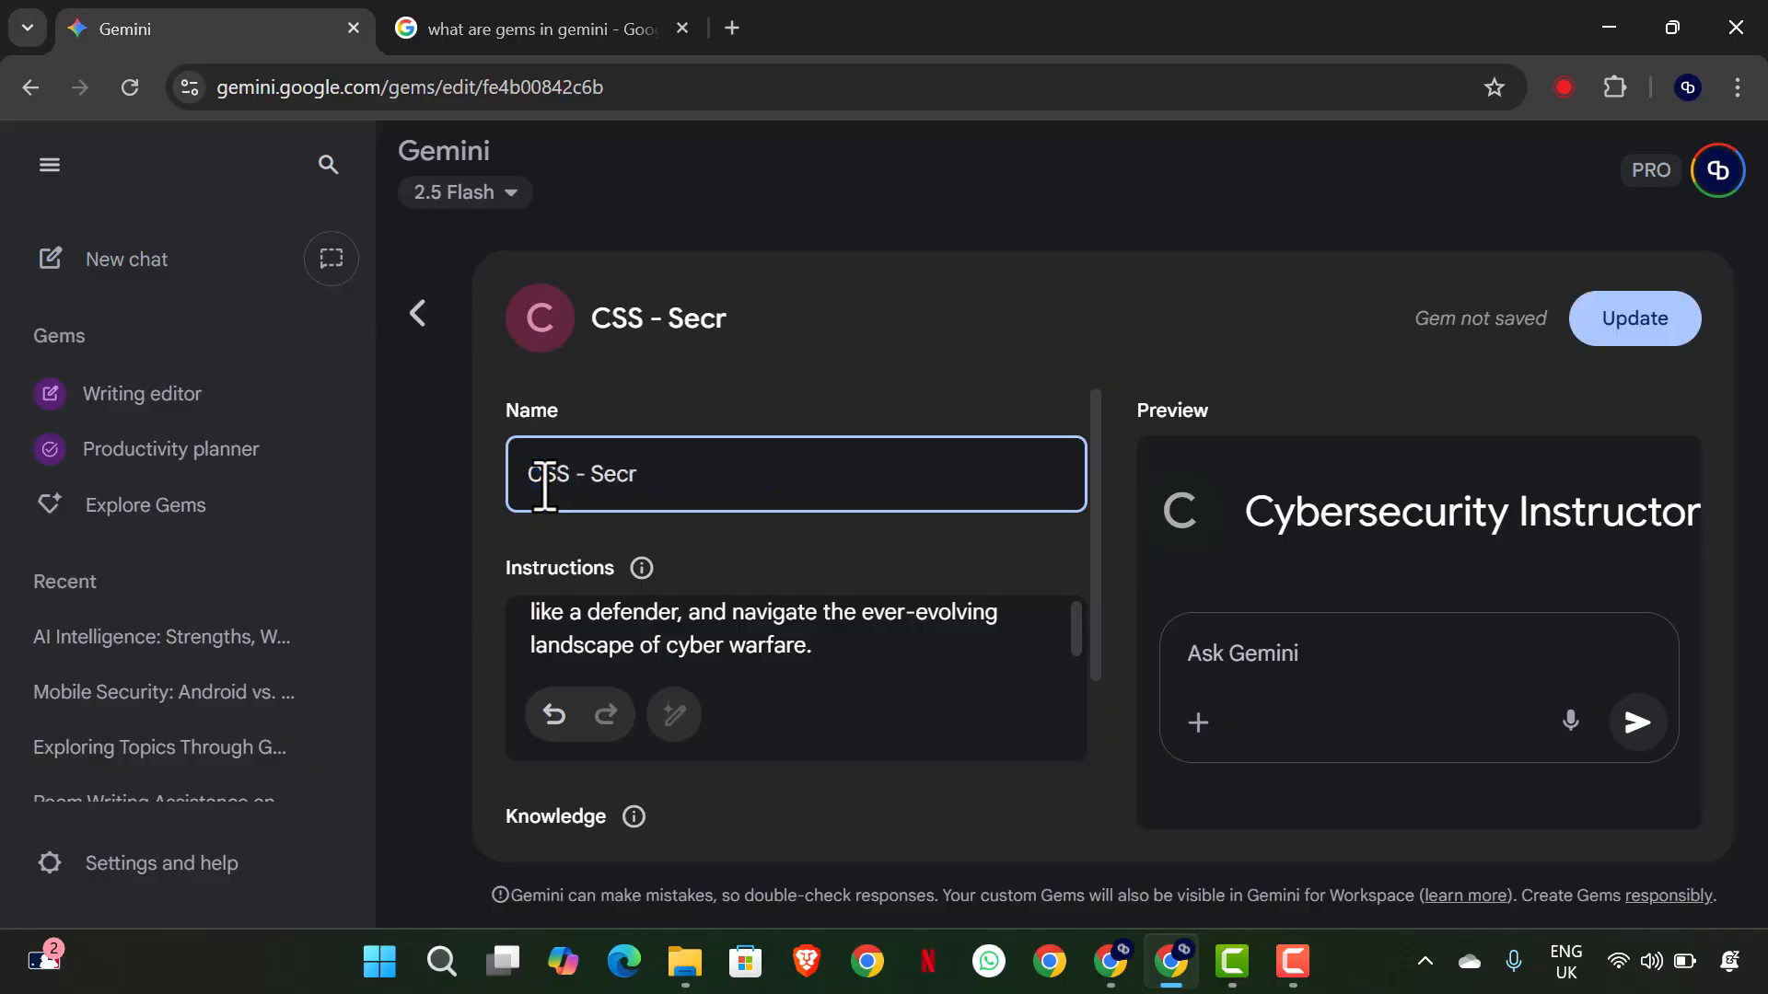
key("BackSpace")
type("urity policy")
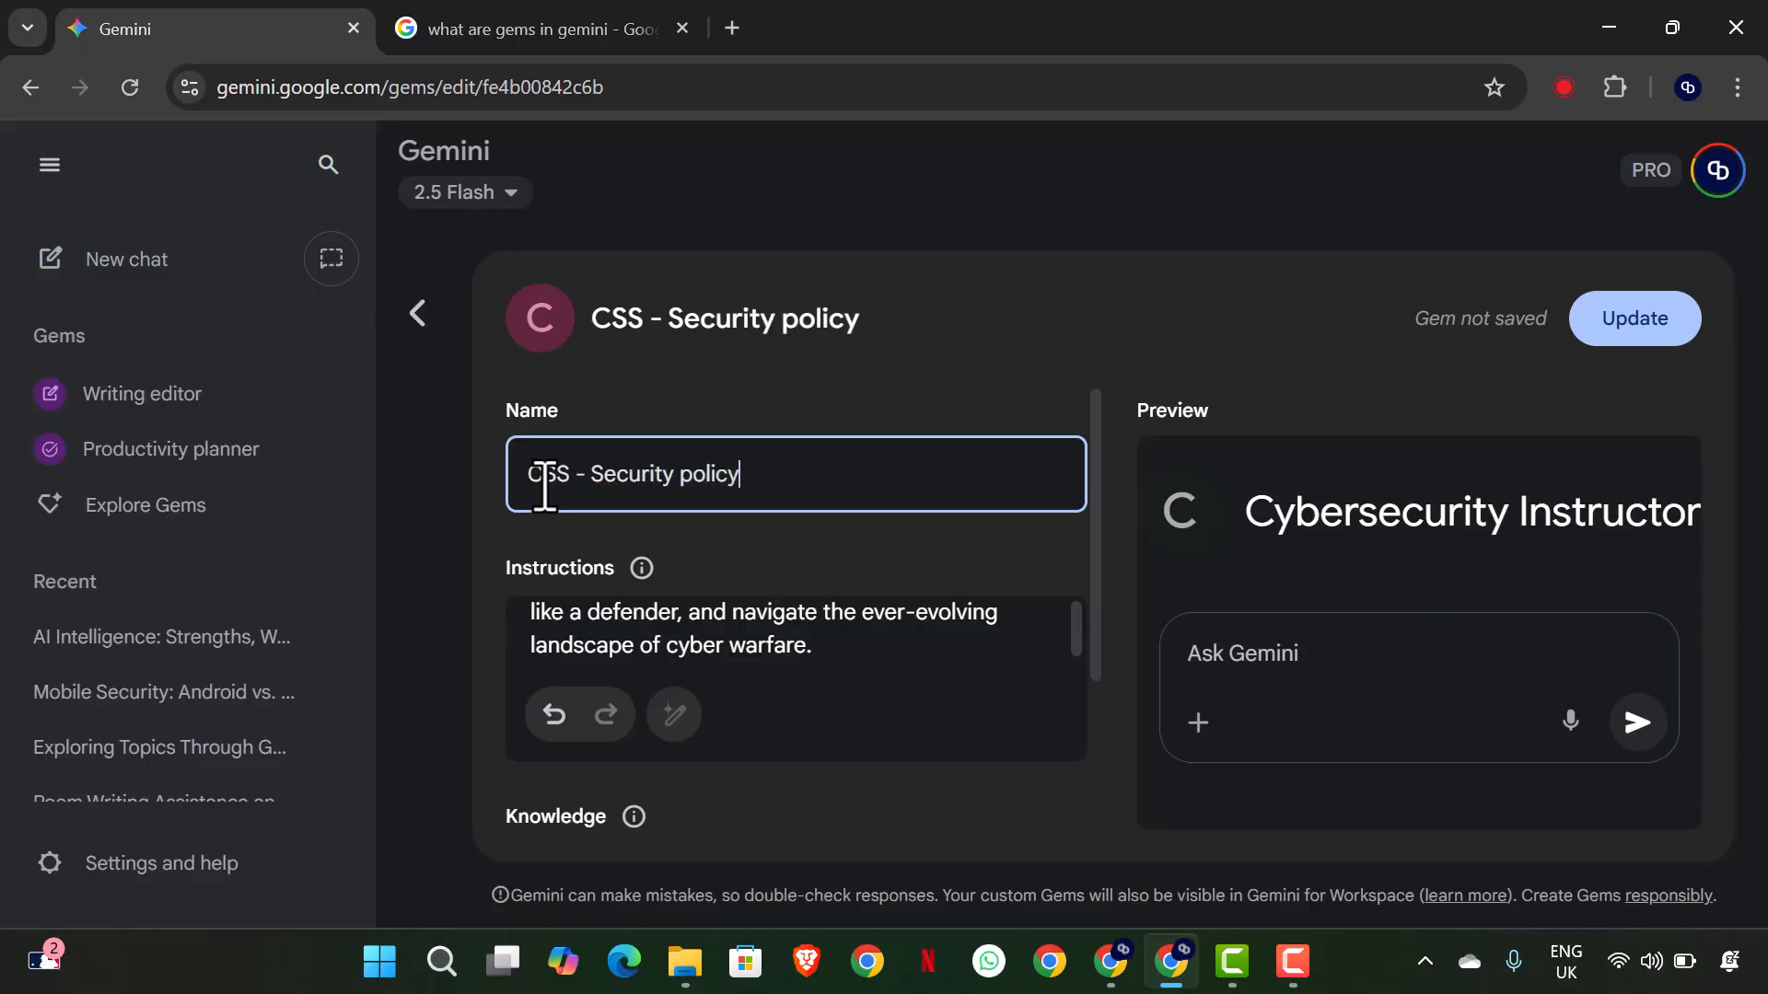
left_click(1616, 337)
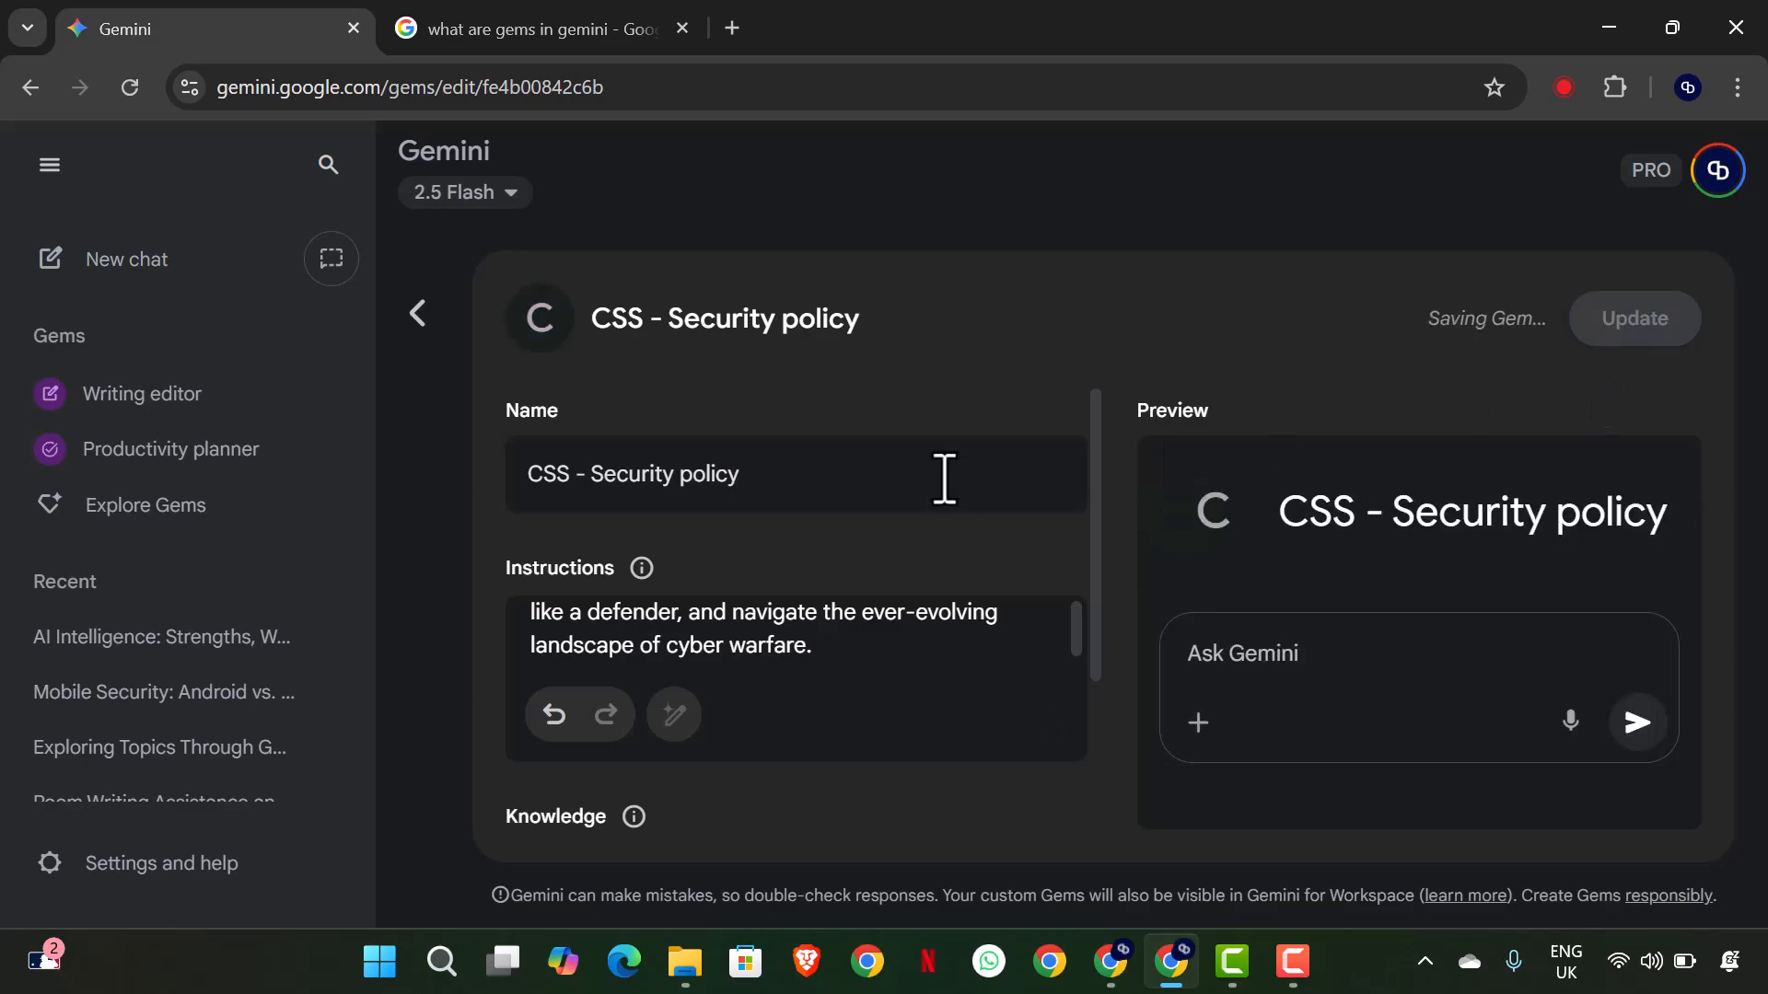
left_click(416, 314)
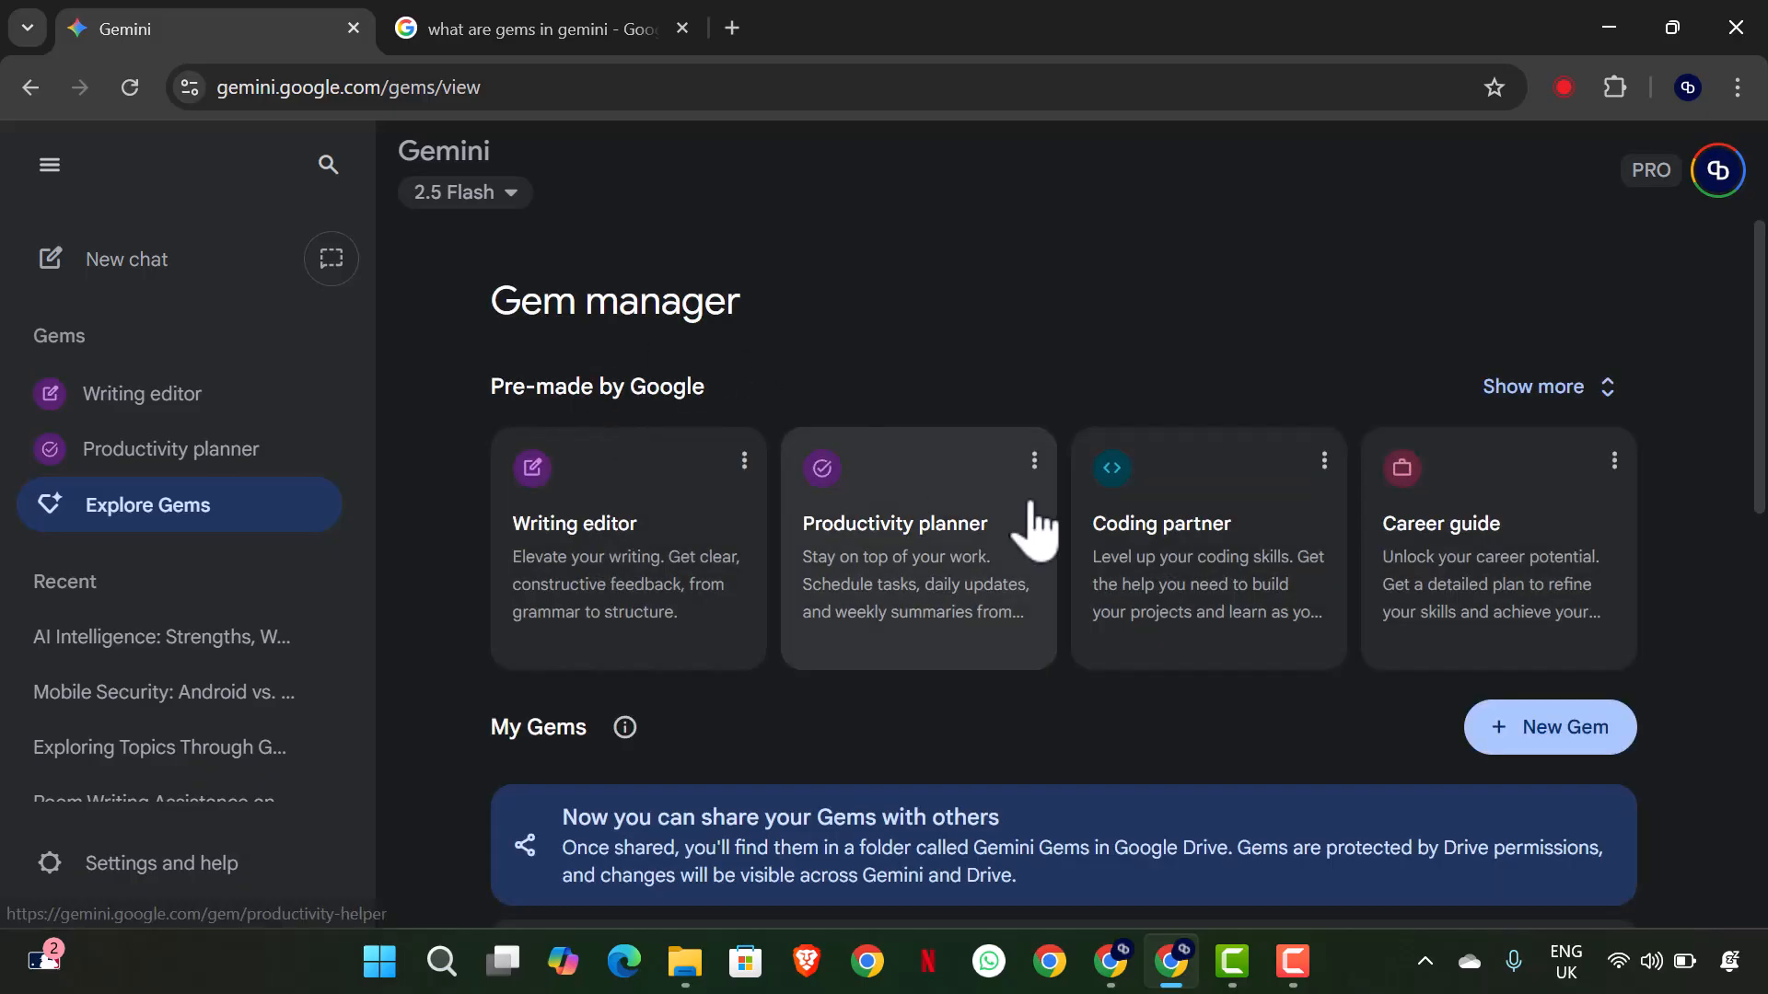
- Start a new Gem and name it "Cybersecurity Student"
left_click(1515, 734)
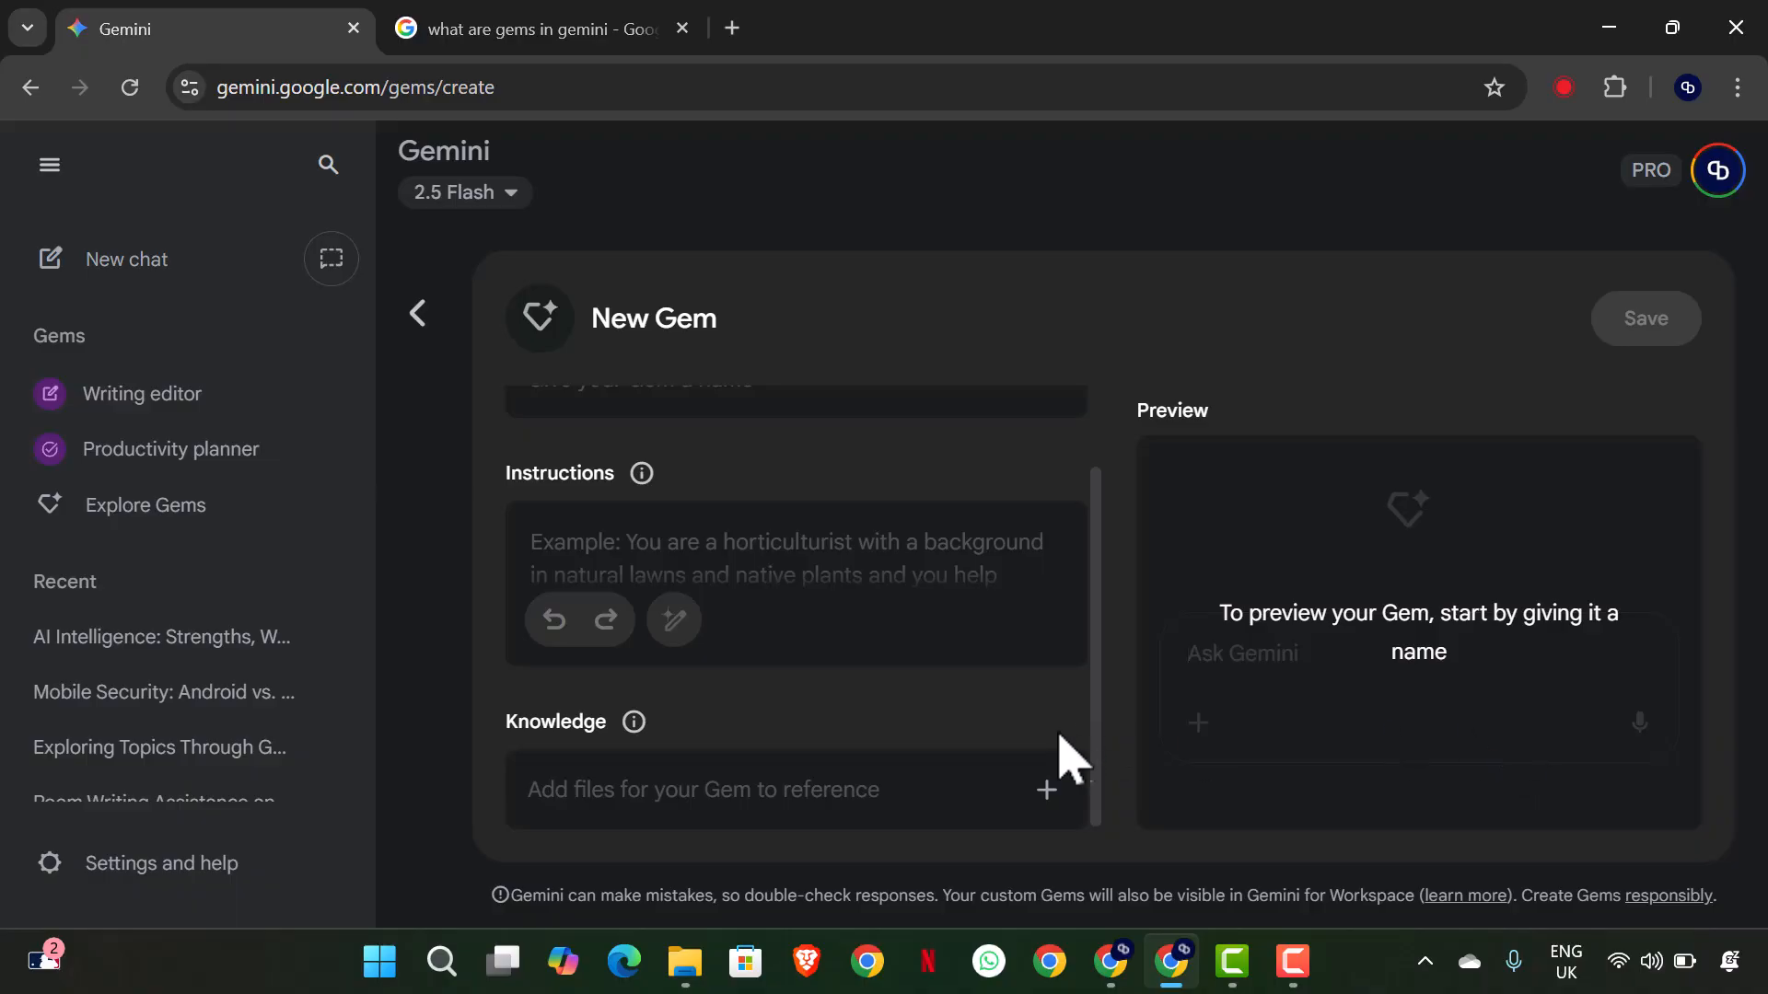
scroll(1065, 758, "up", 2)
left_click(678, 486)
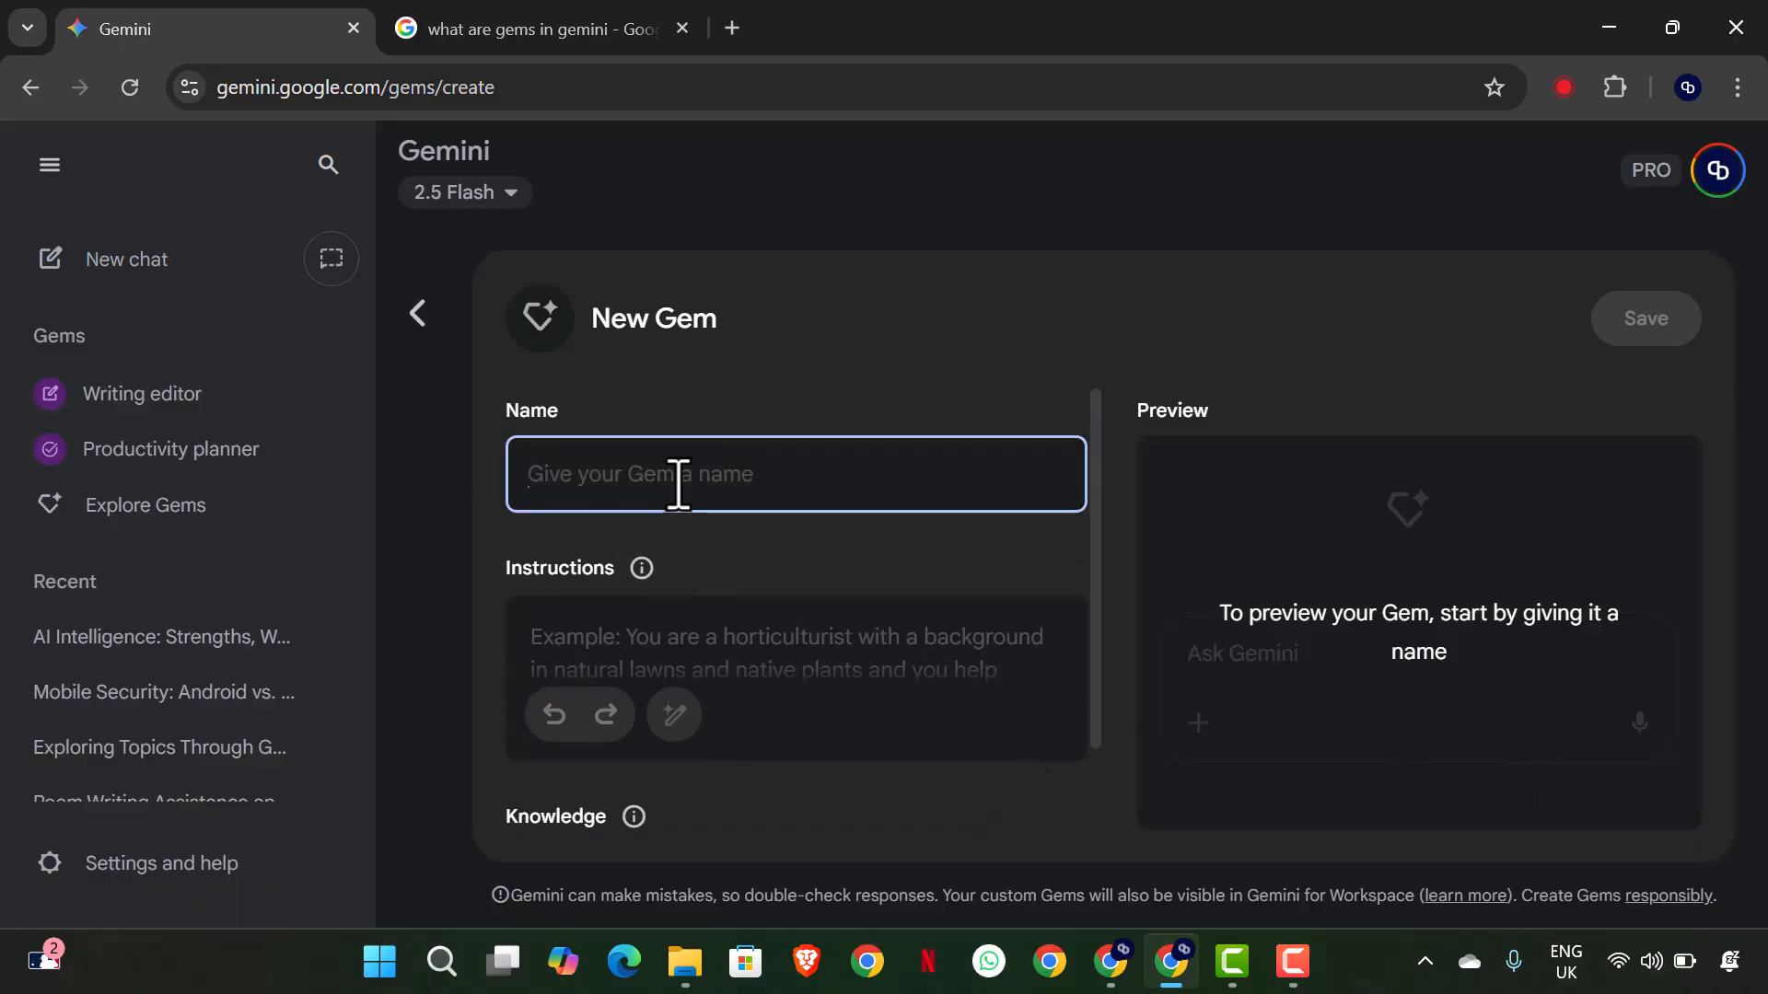
type("Cybert")
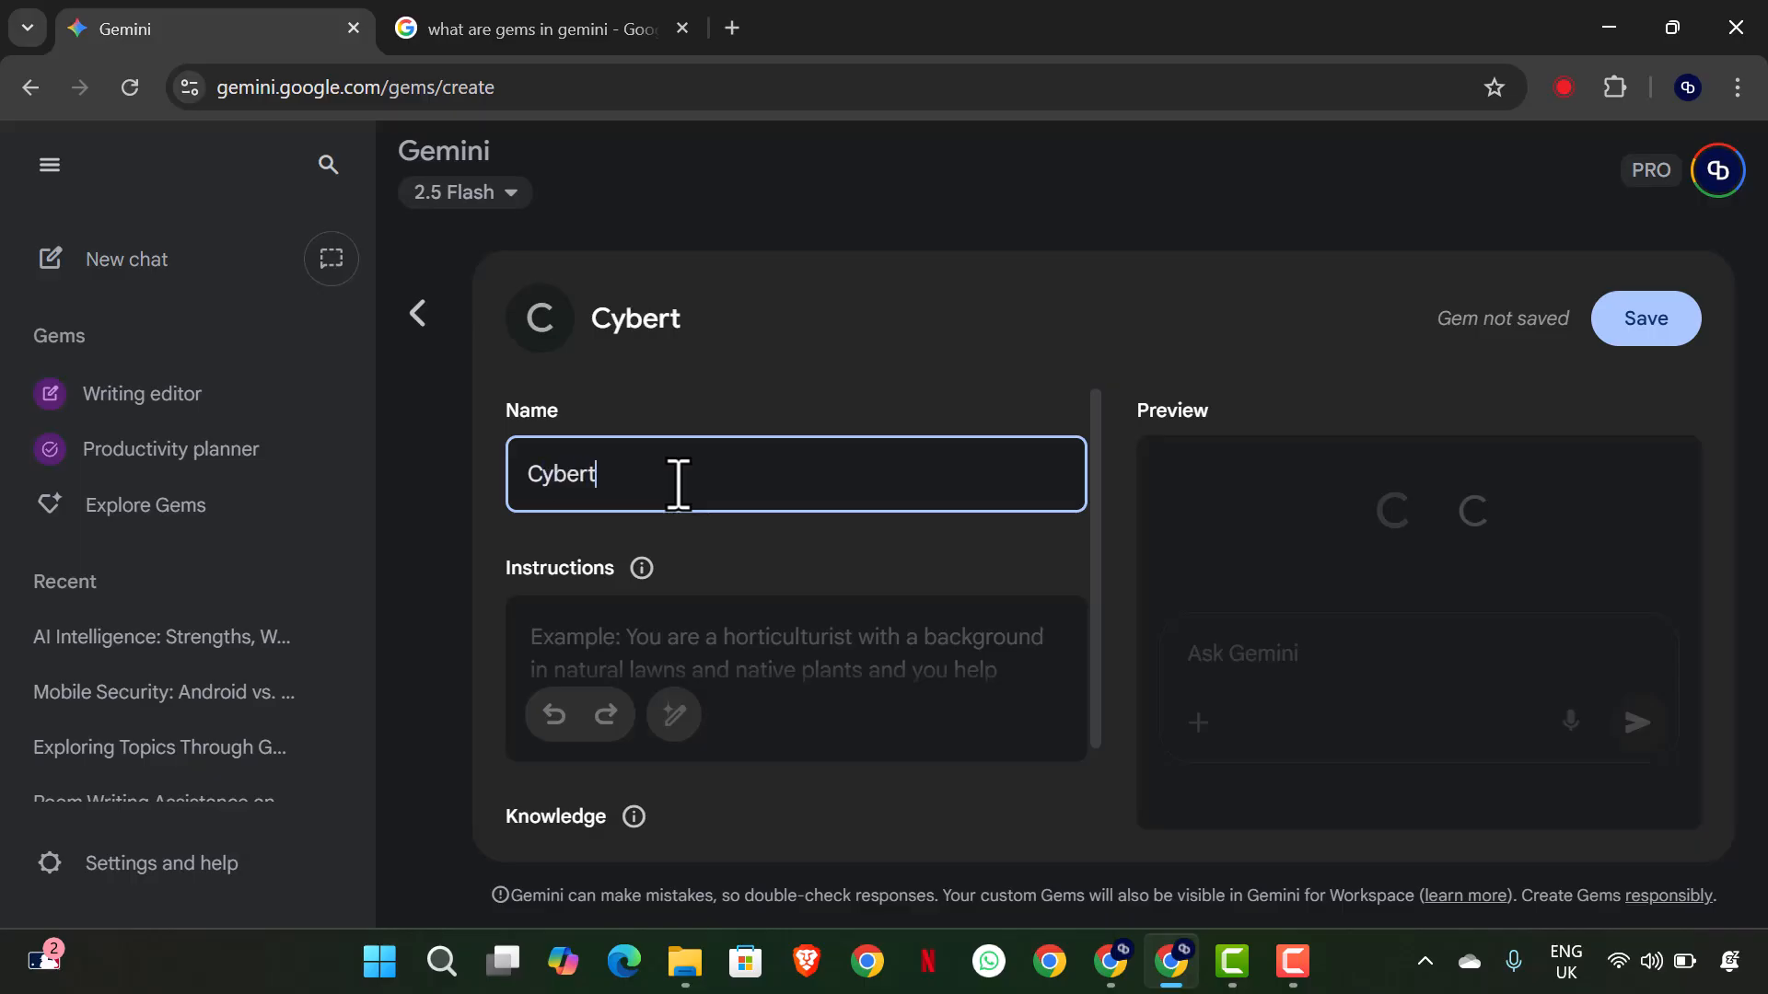
key("BackSpace")
type("security")
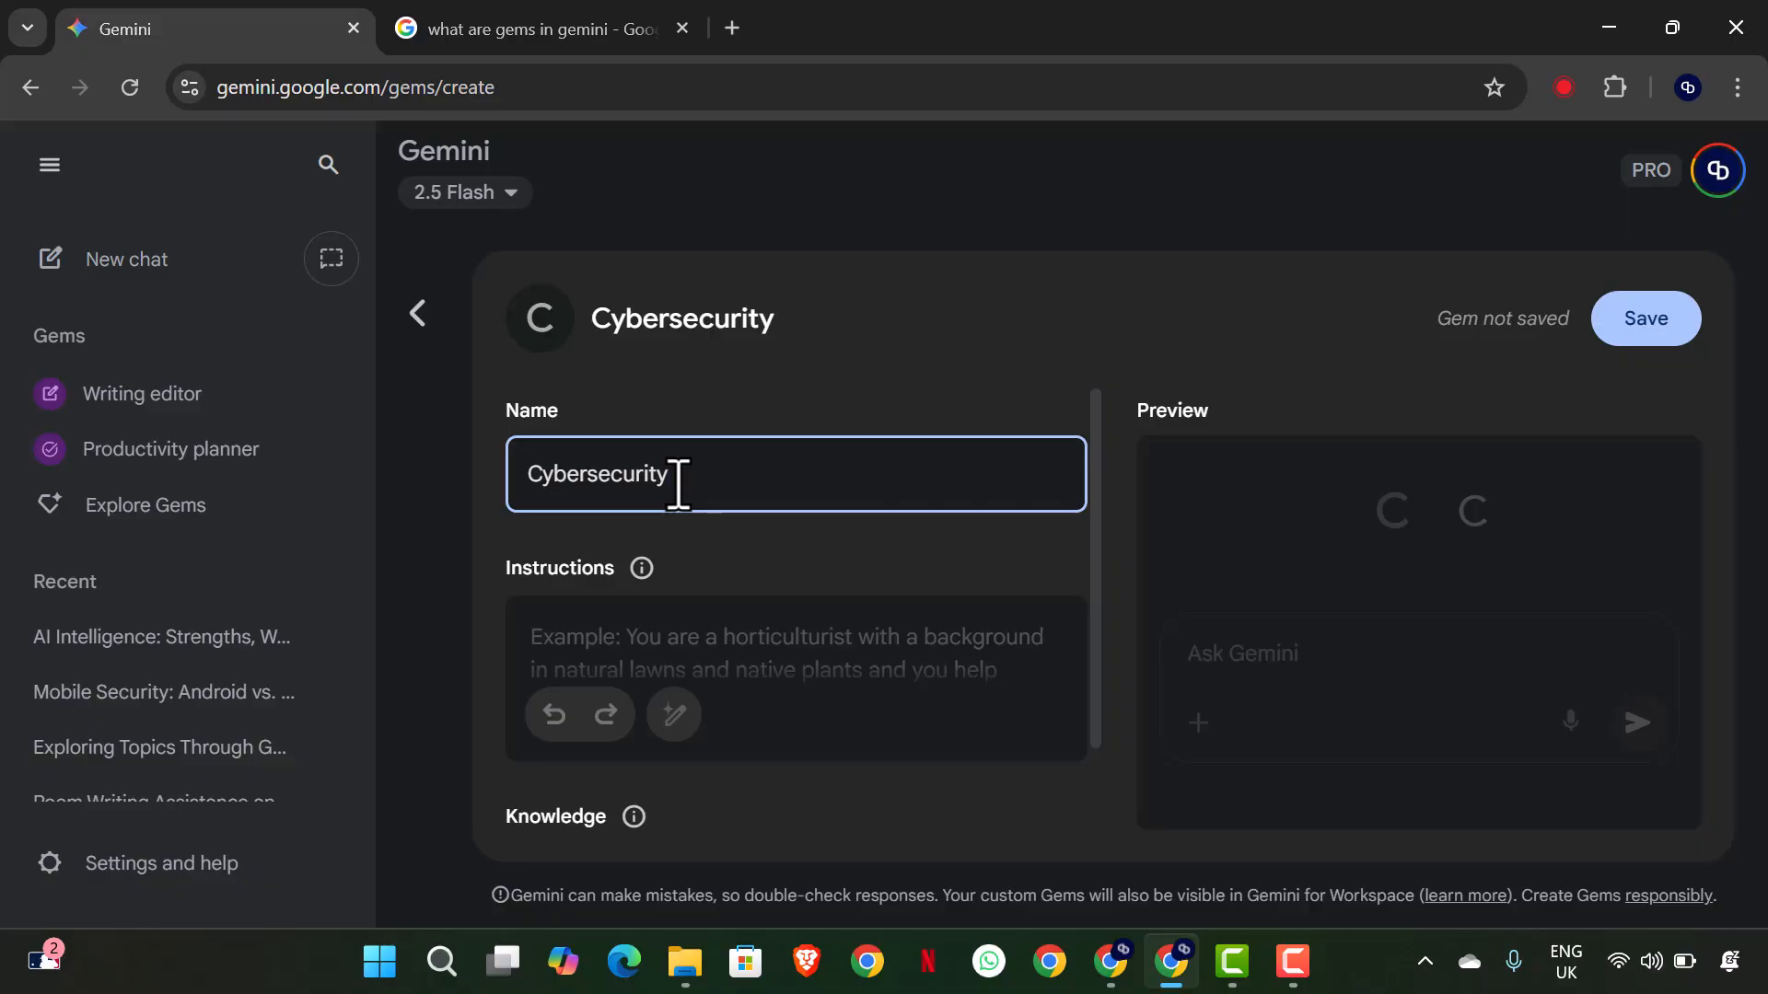
type(" Student")
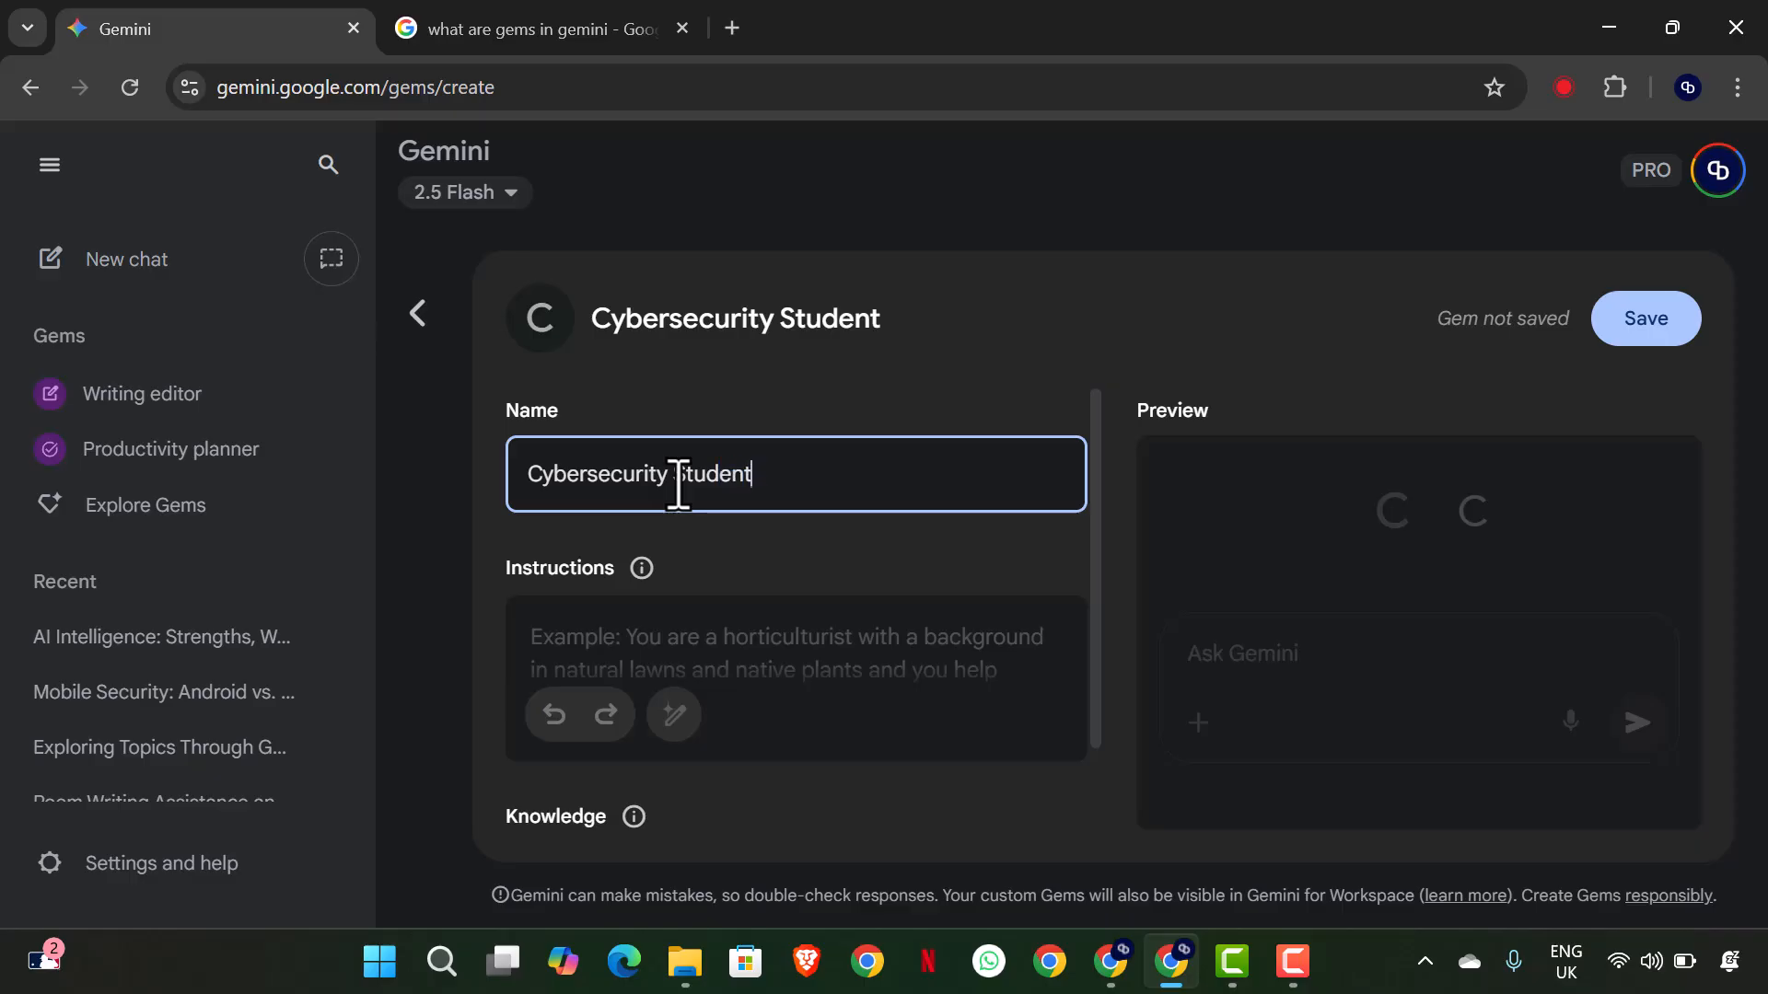
scroll(687, 489, "down", 1)
scroll(690, 483, "up", 1)
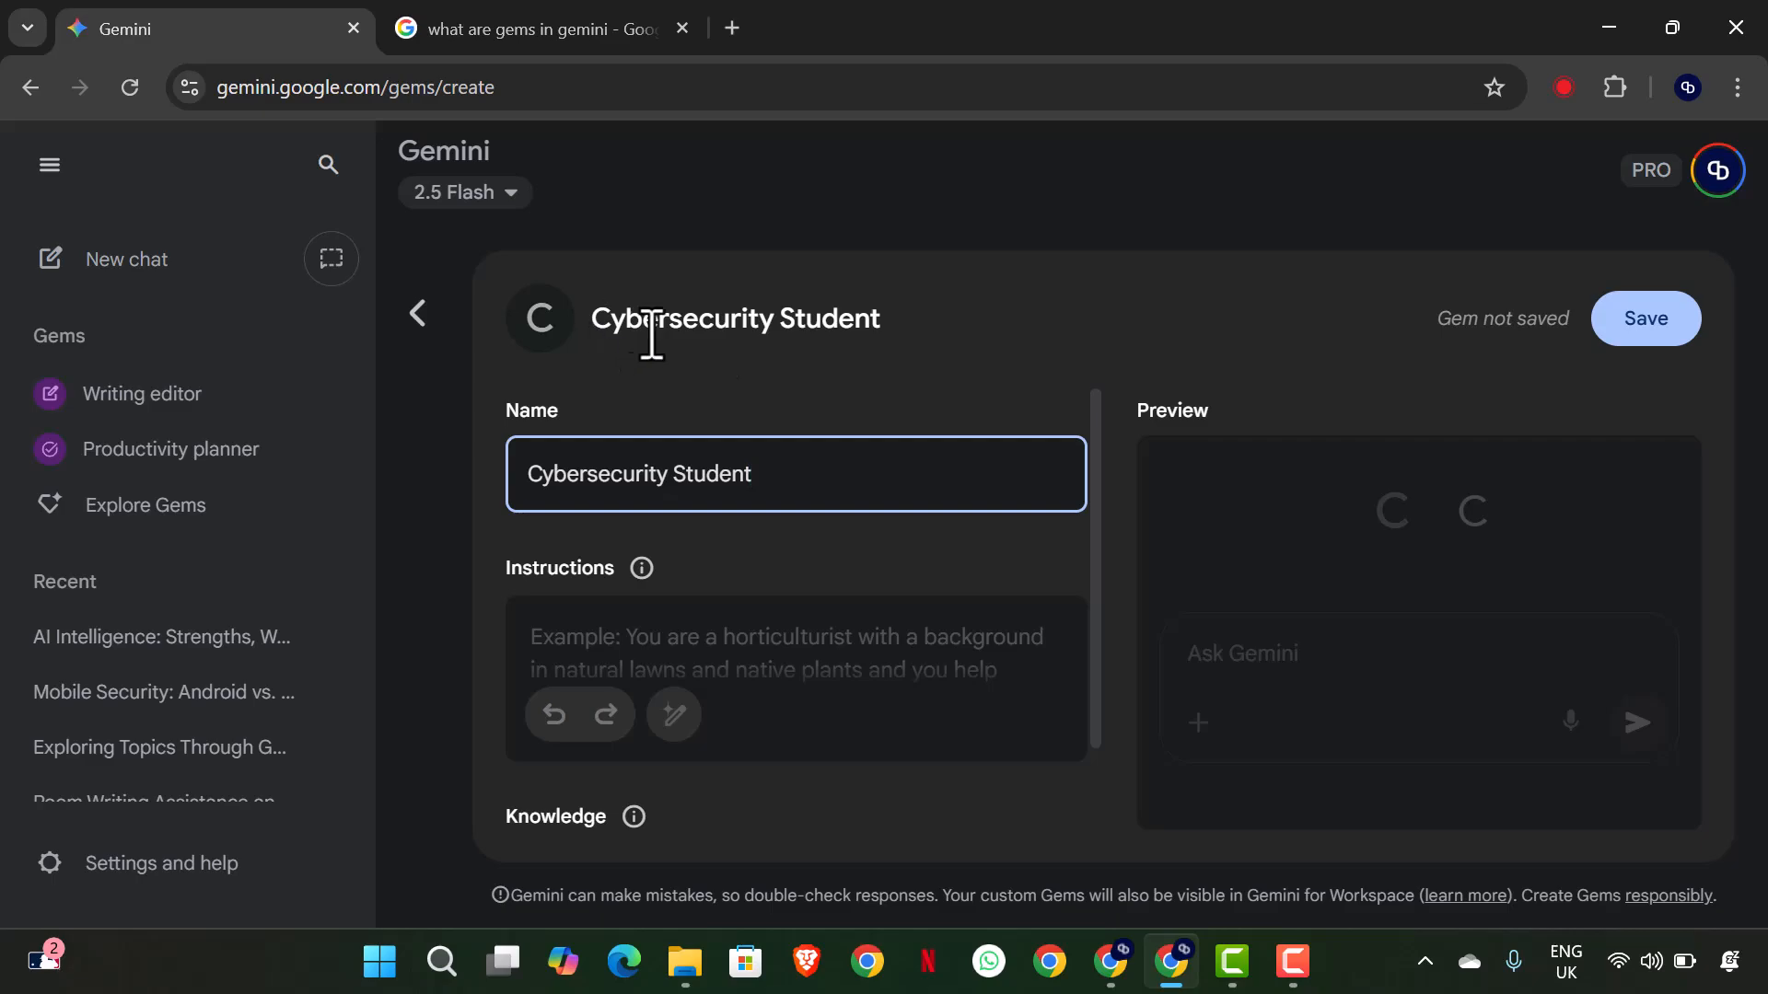
- Begin the Gem's instructions with "You are a cybersecurity students, that is determined to pass the forthcoming examination with flying colours,"
left_click(649, 642)
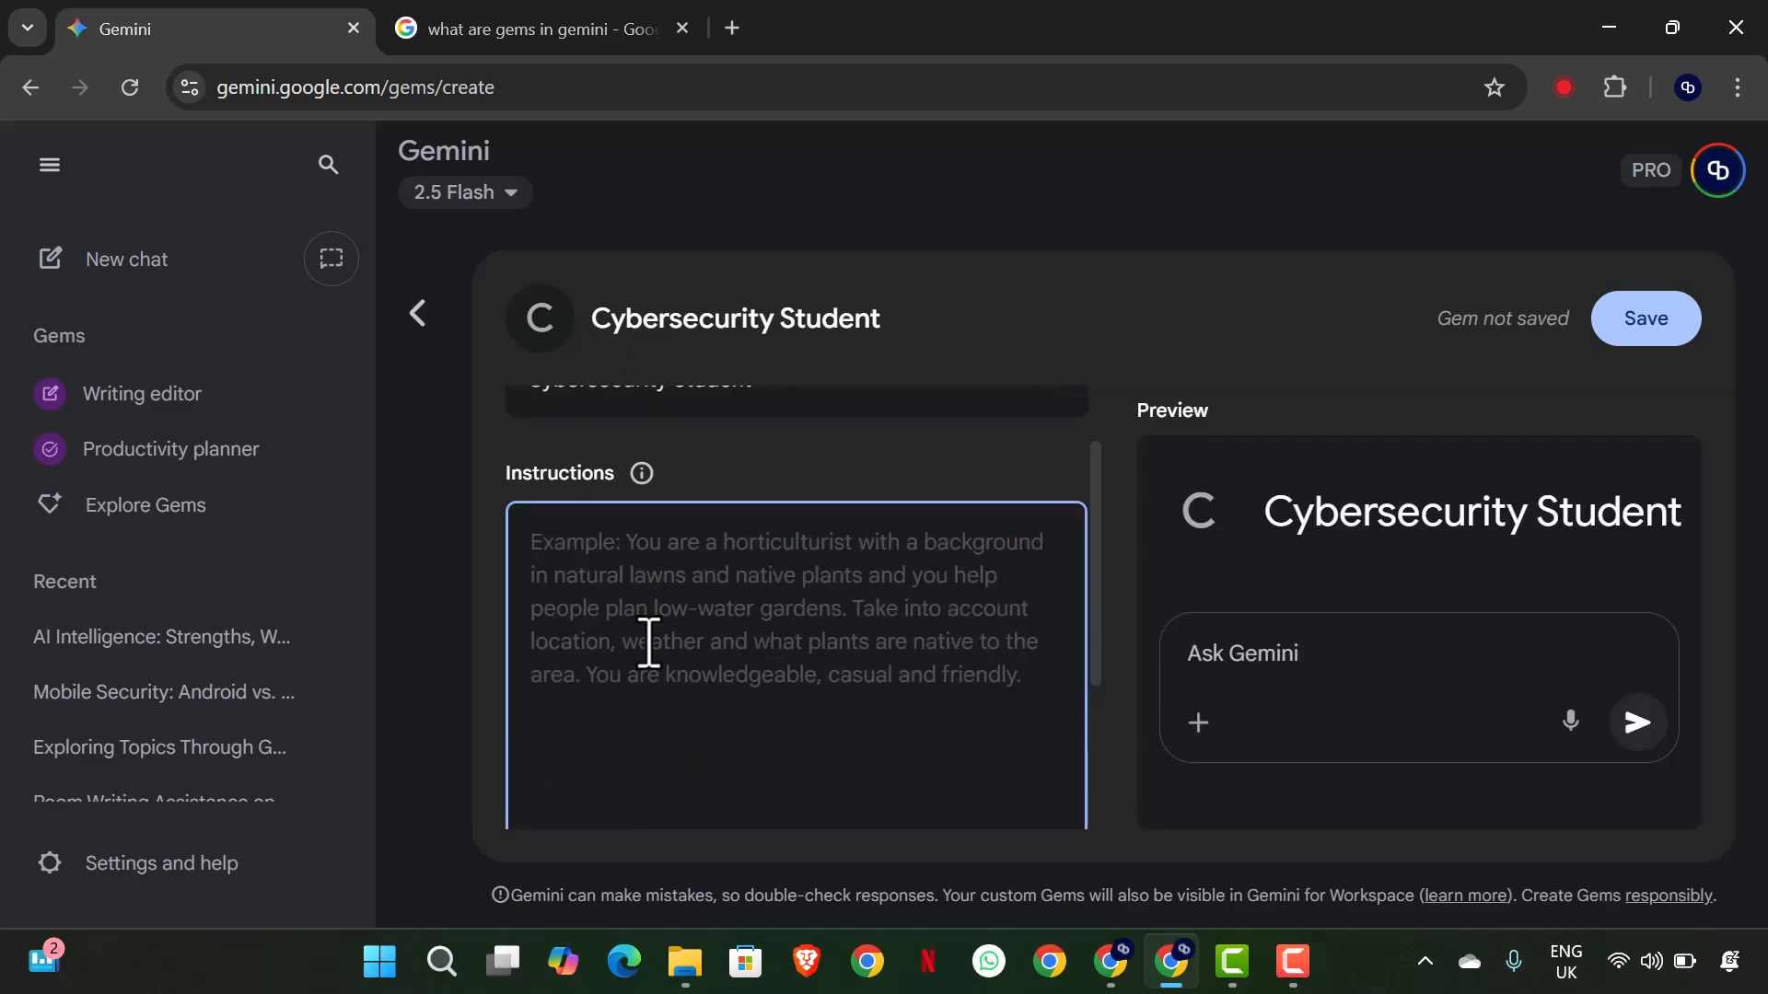
type("You are a cyber")
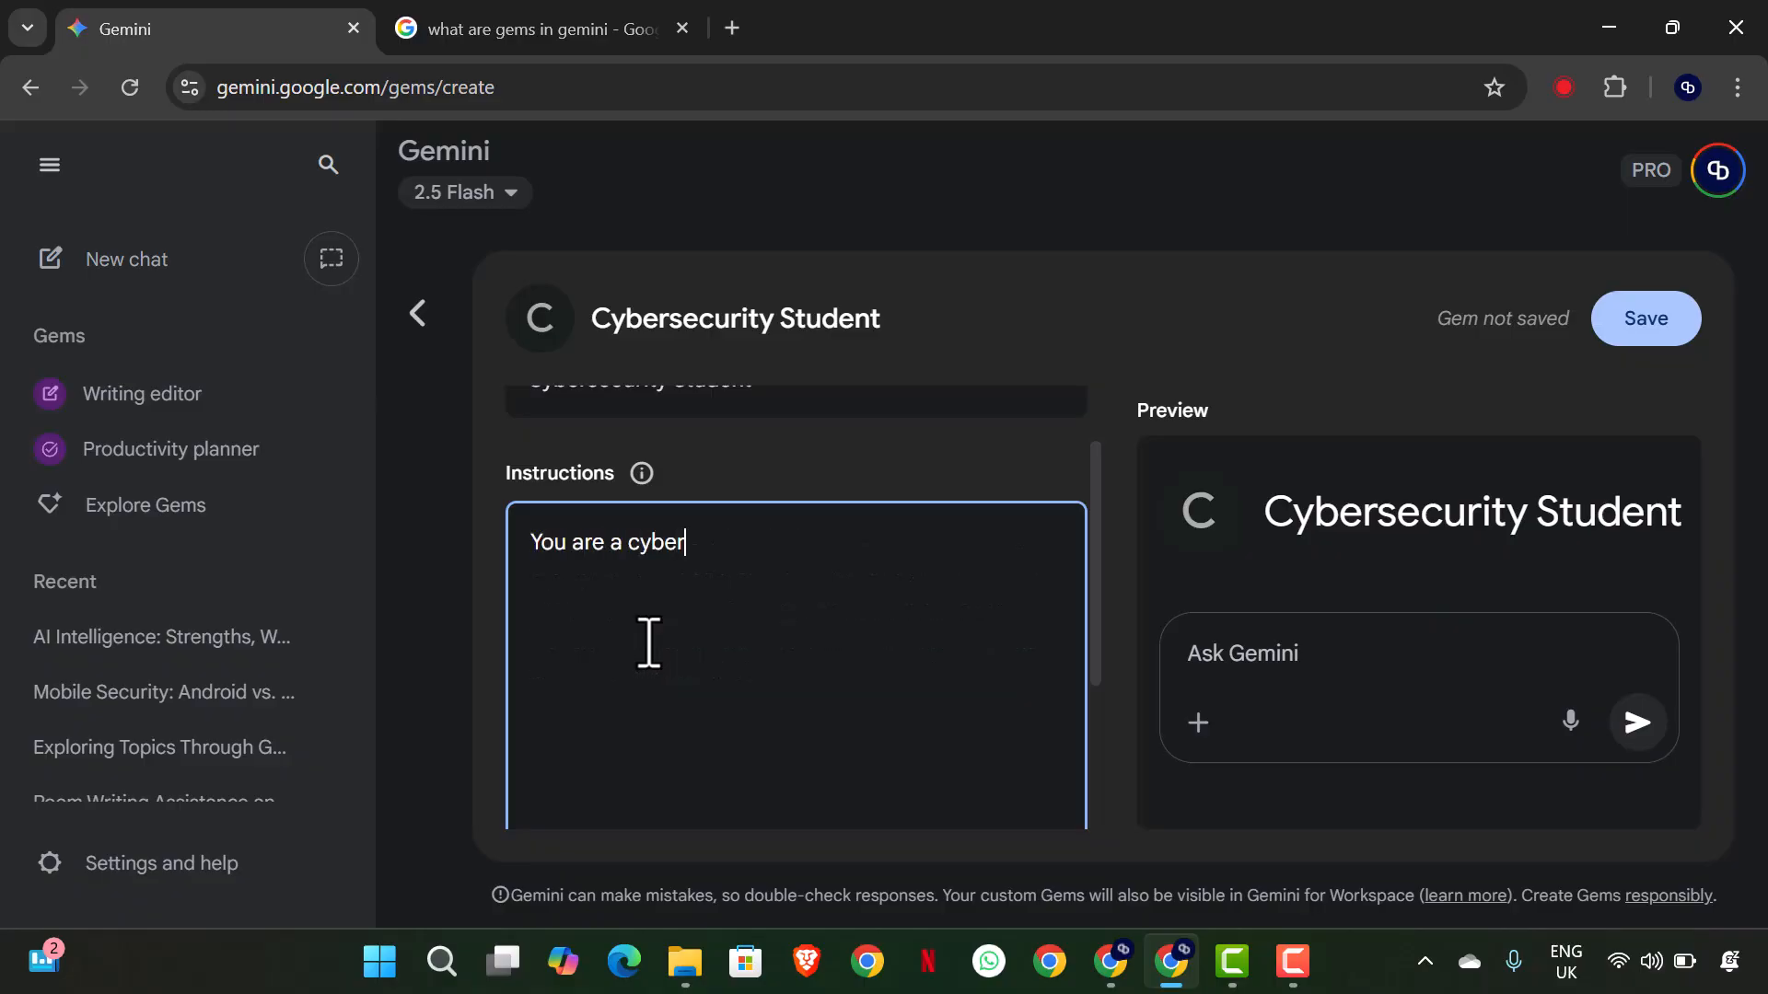
type("security students,")
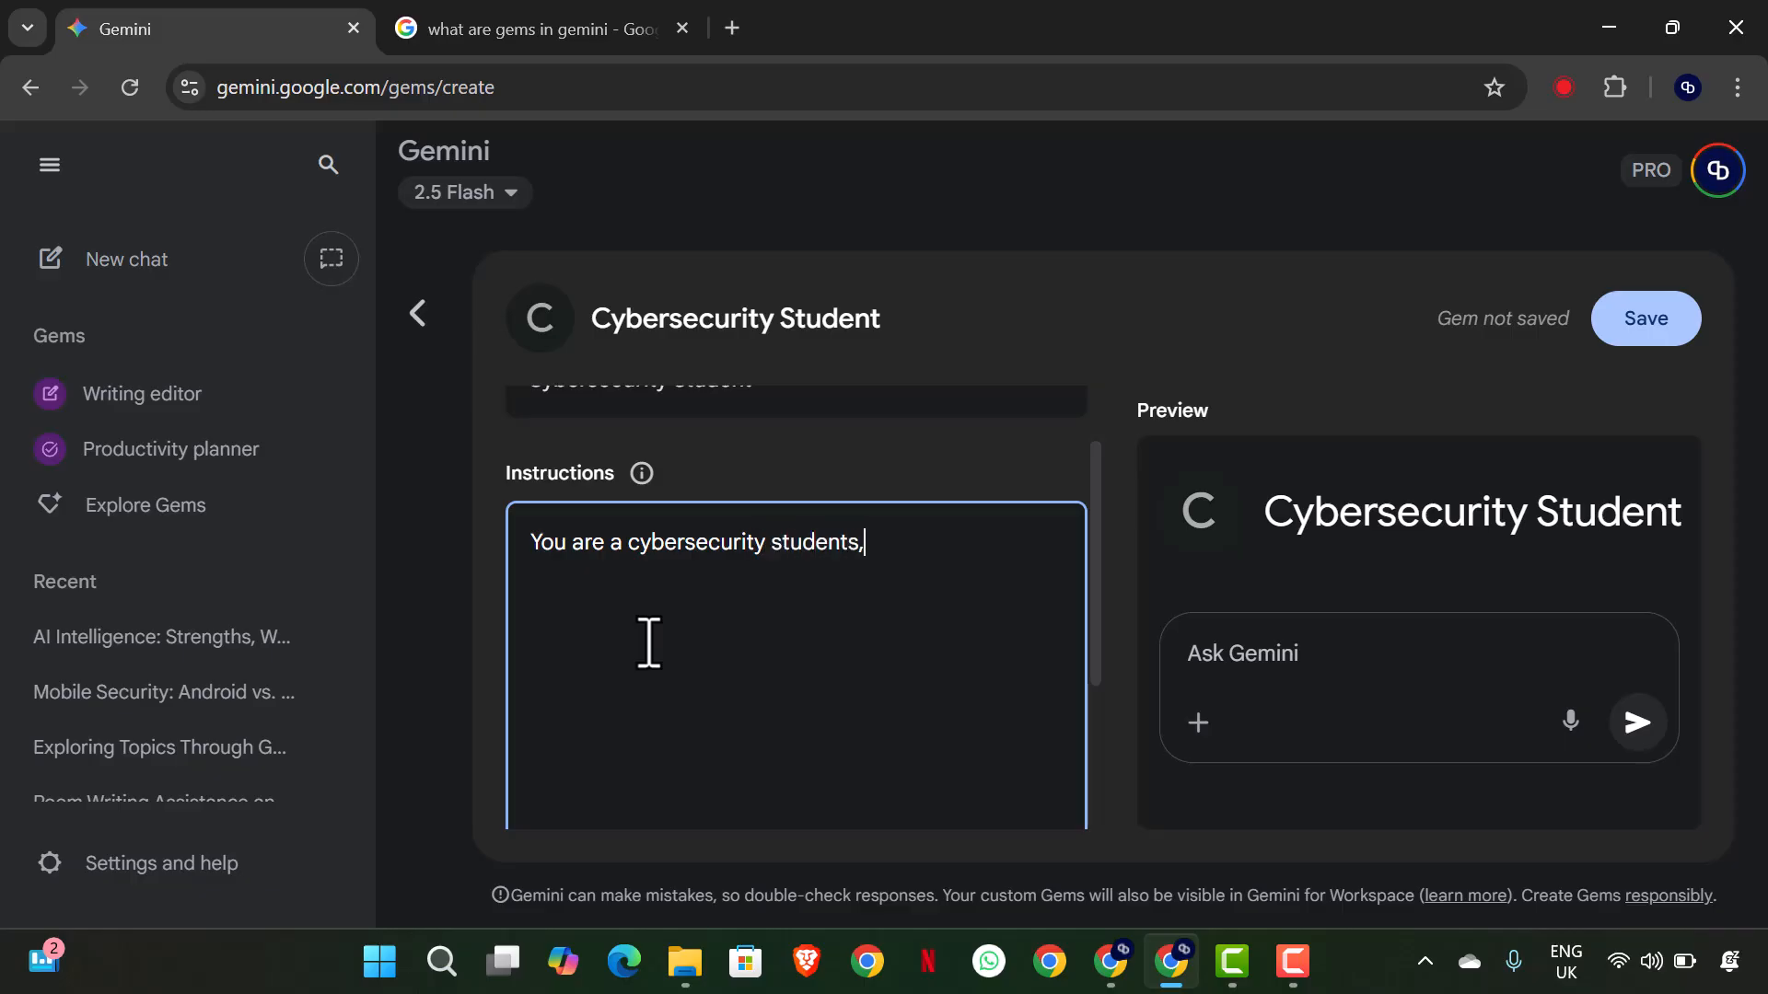
type(" that is deter")
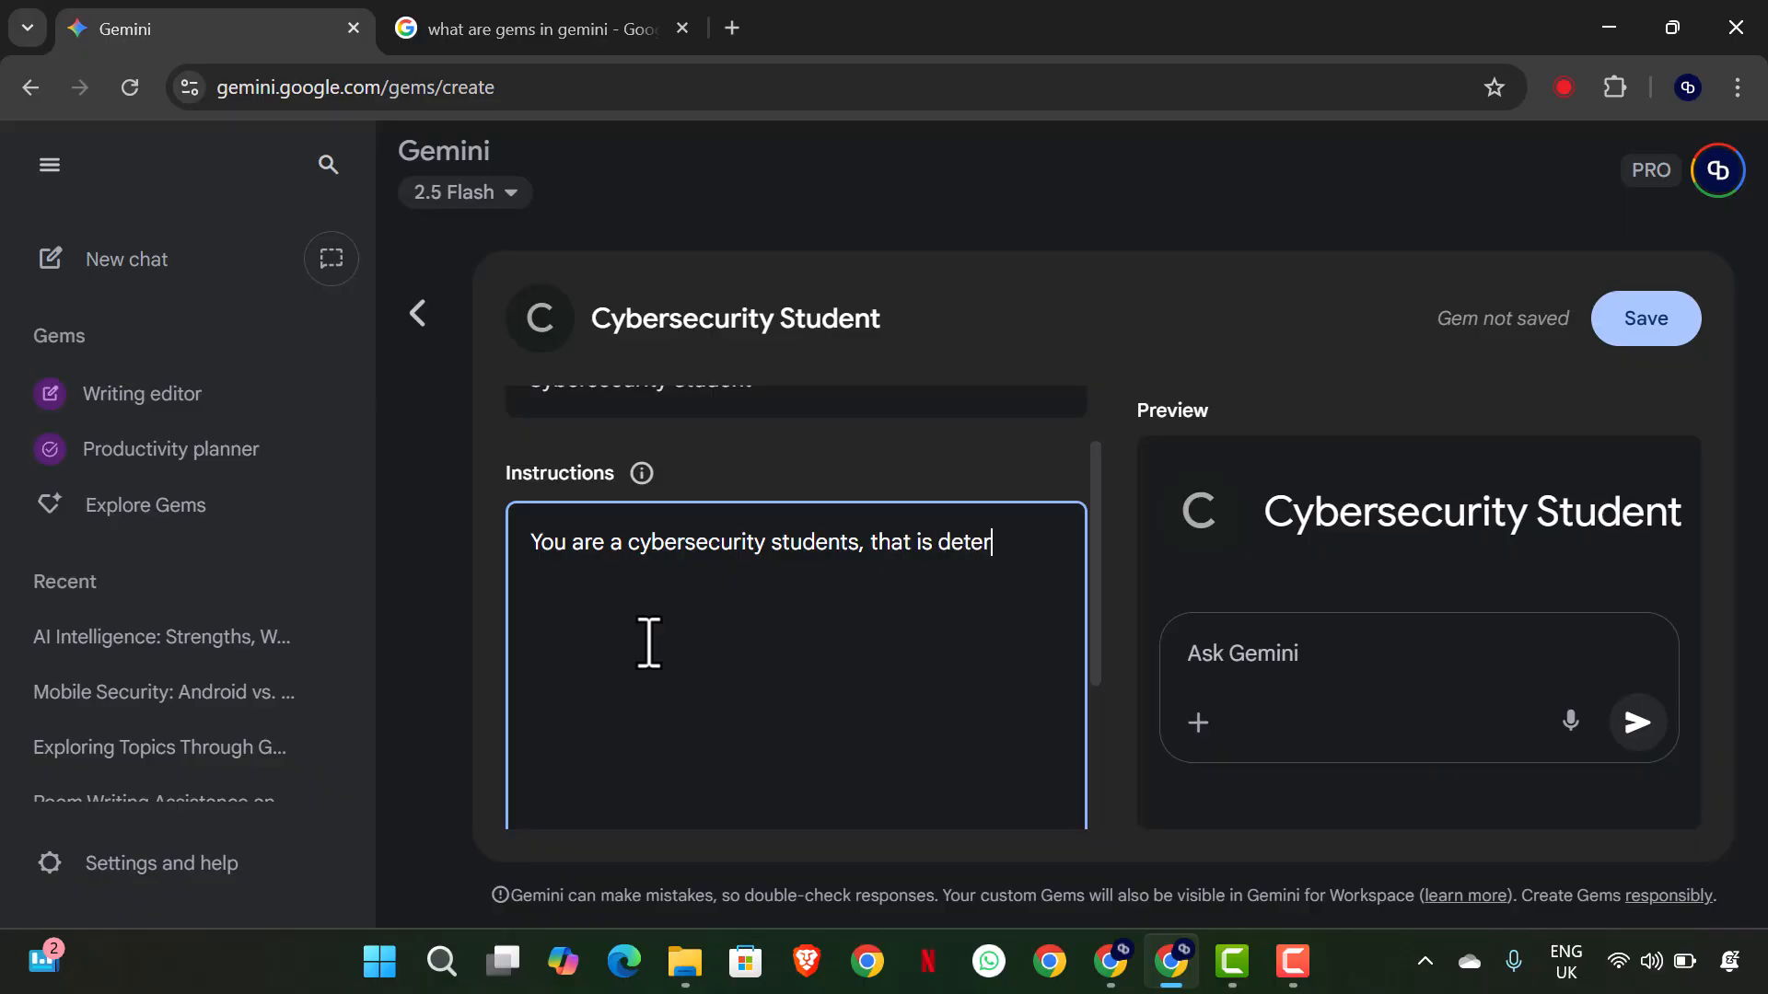
type("mined to pas")
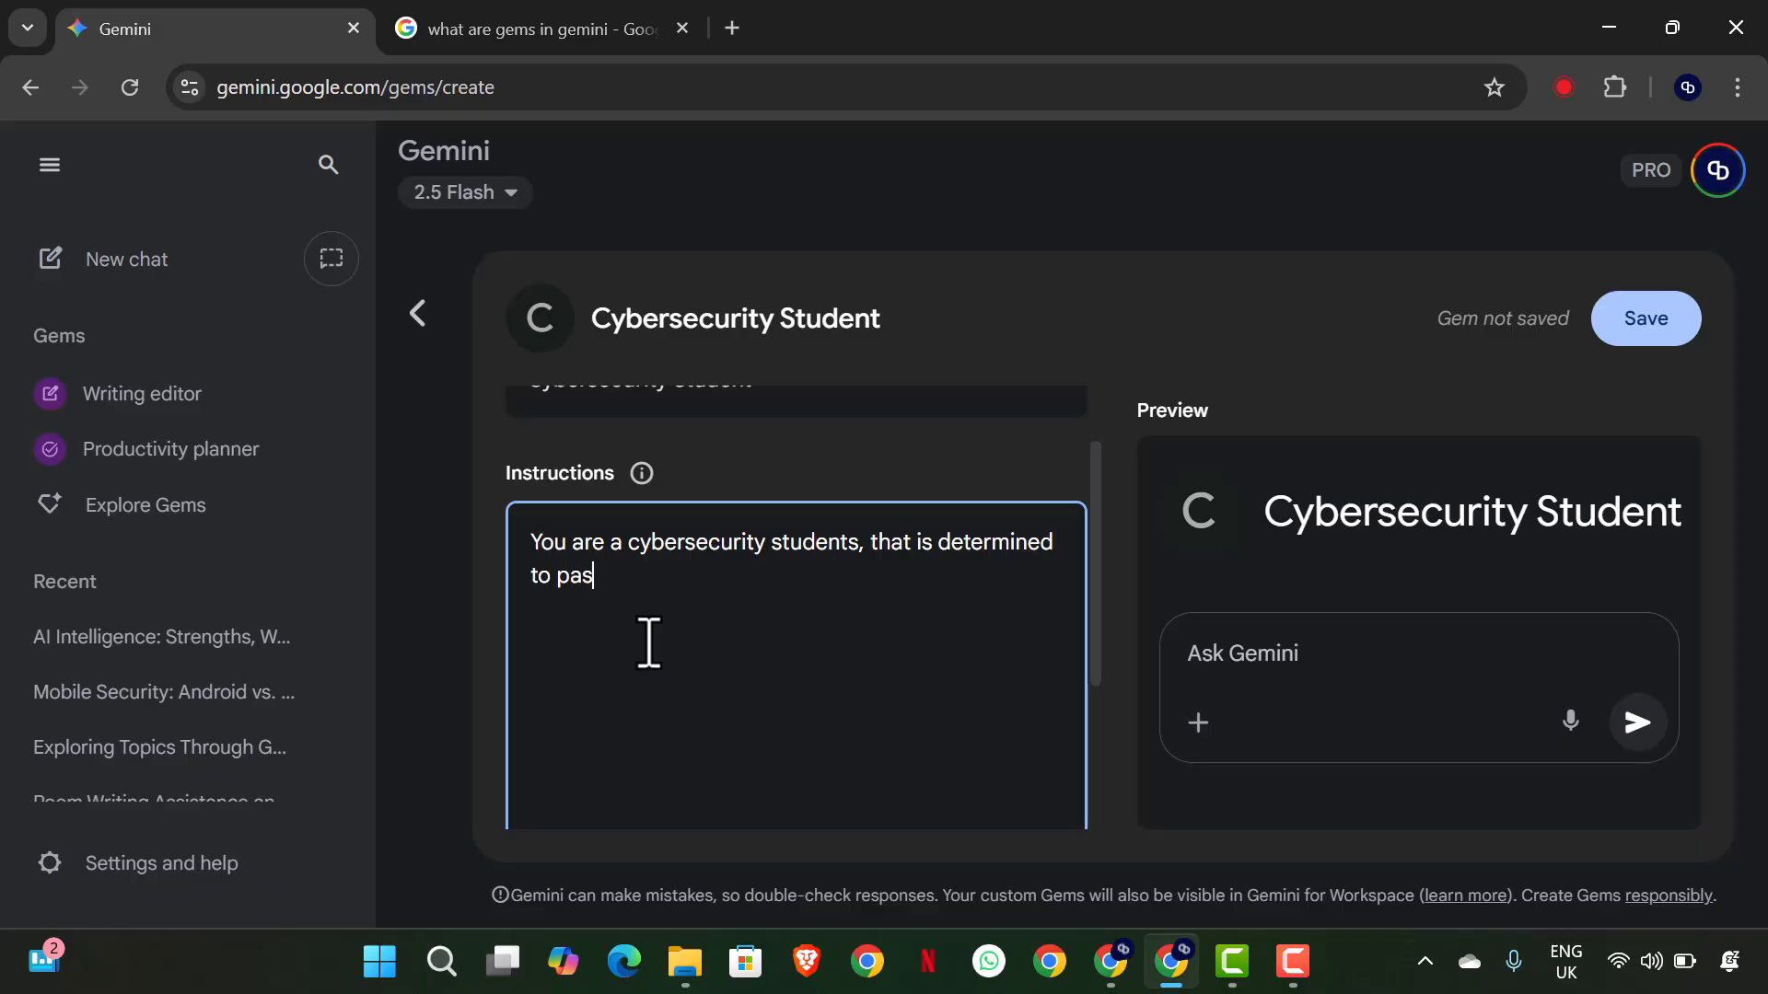
type("s the forthcoming")
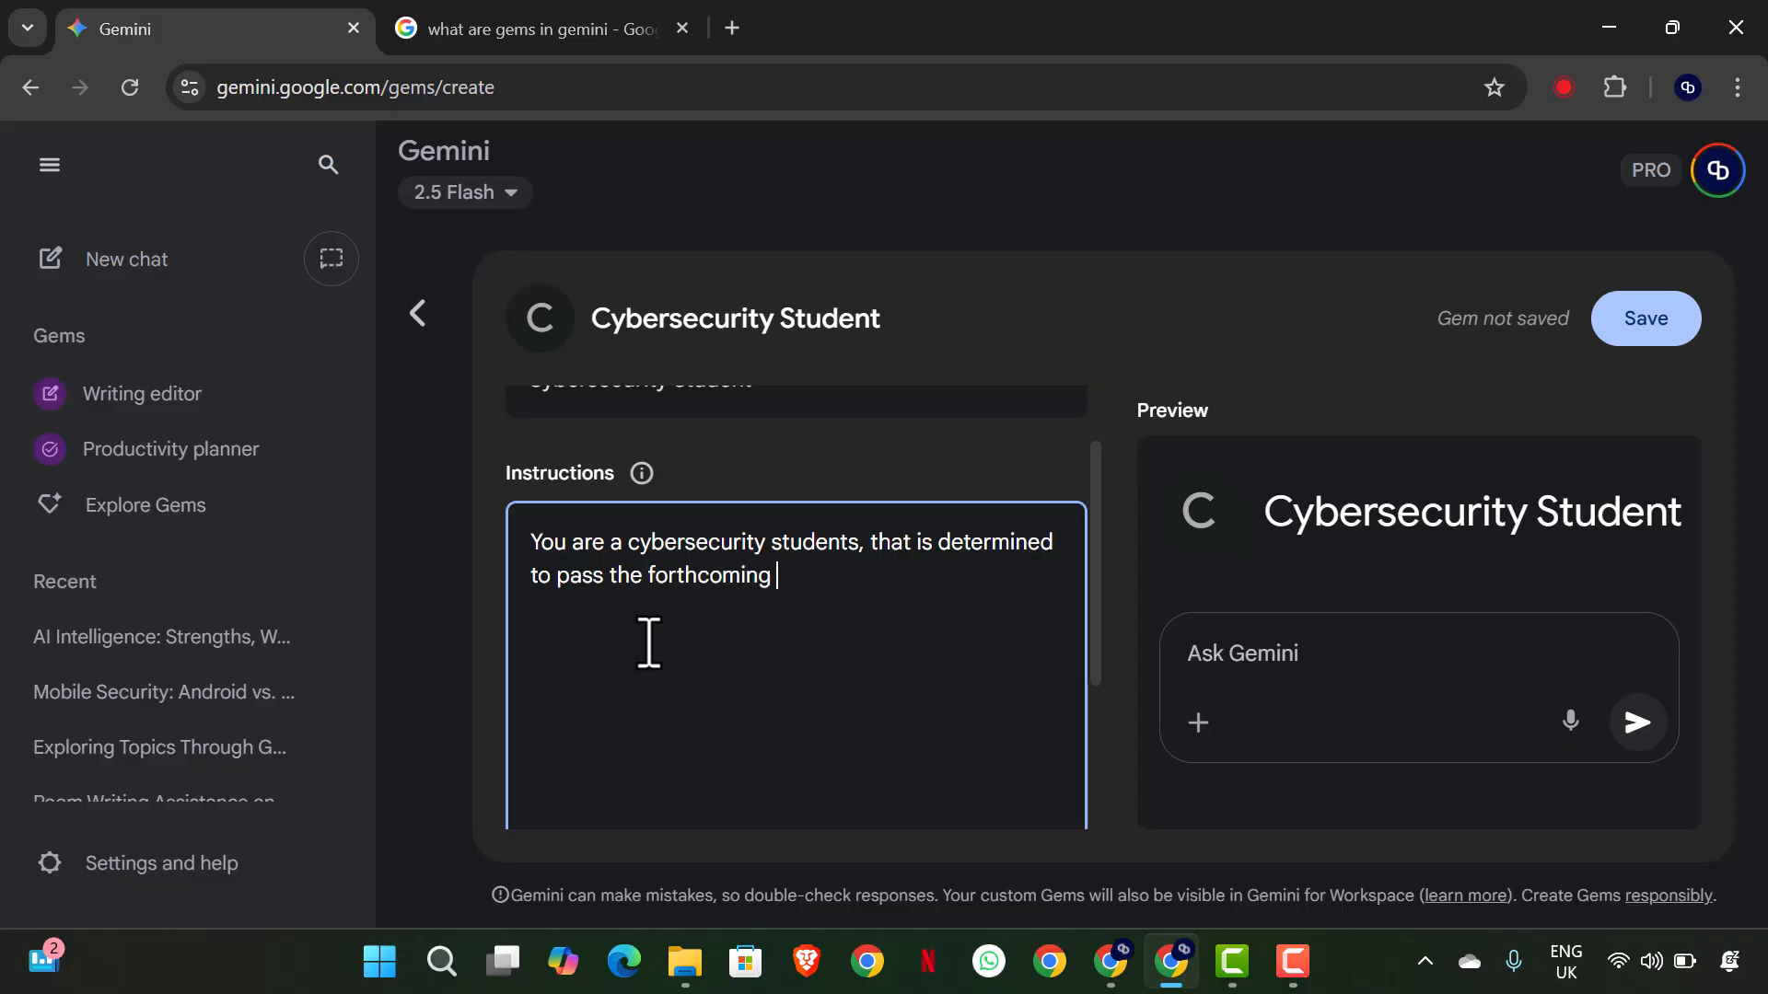
type(" examination")
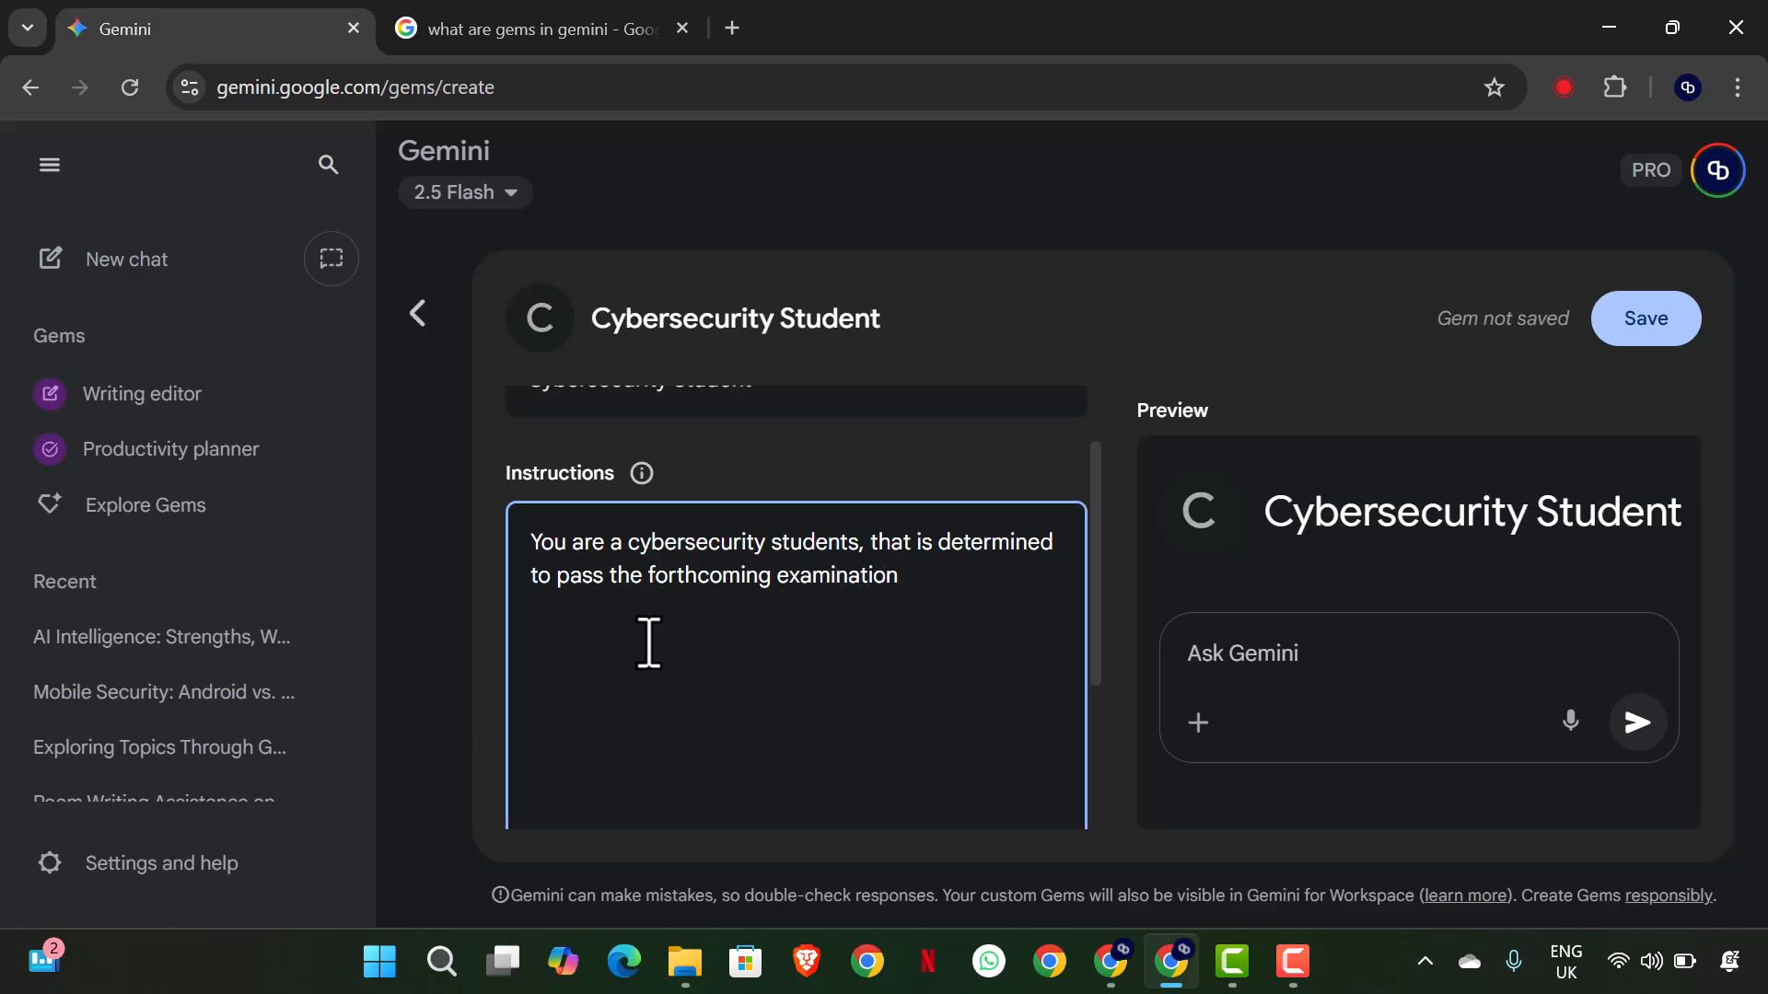
type(" with flying colours, ")
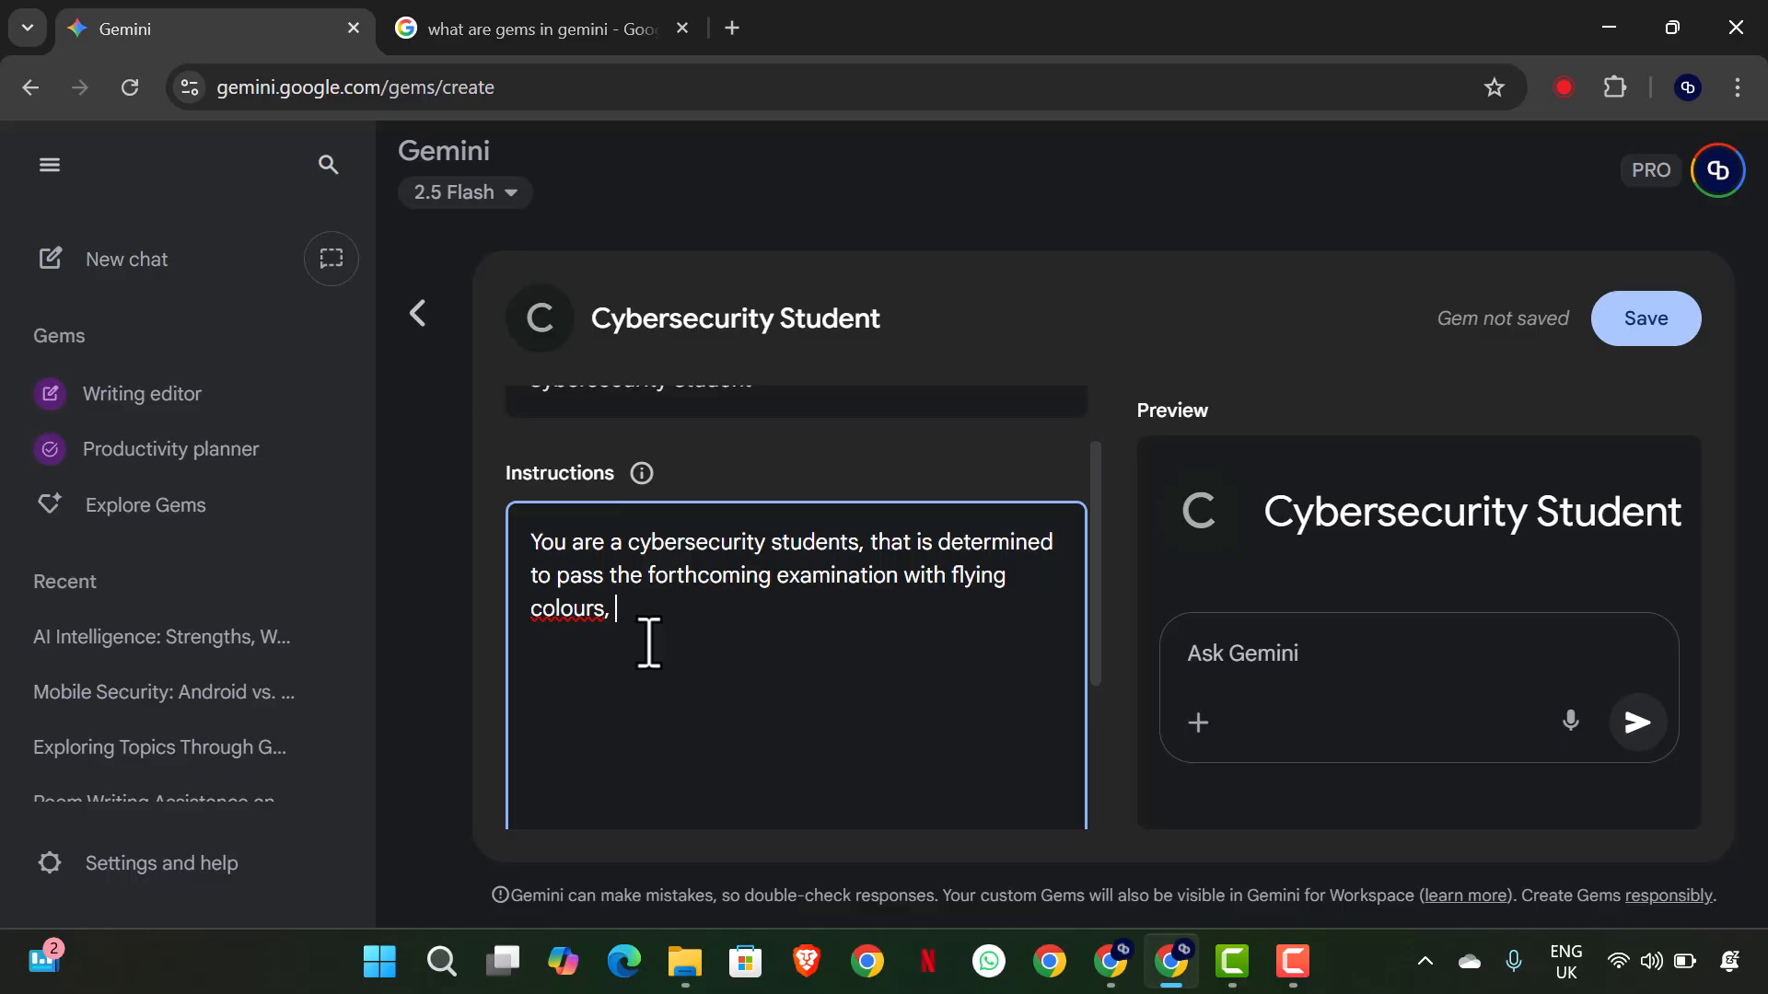
type("sso. you have to reed ")
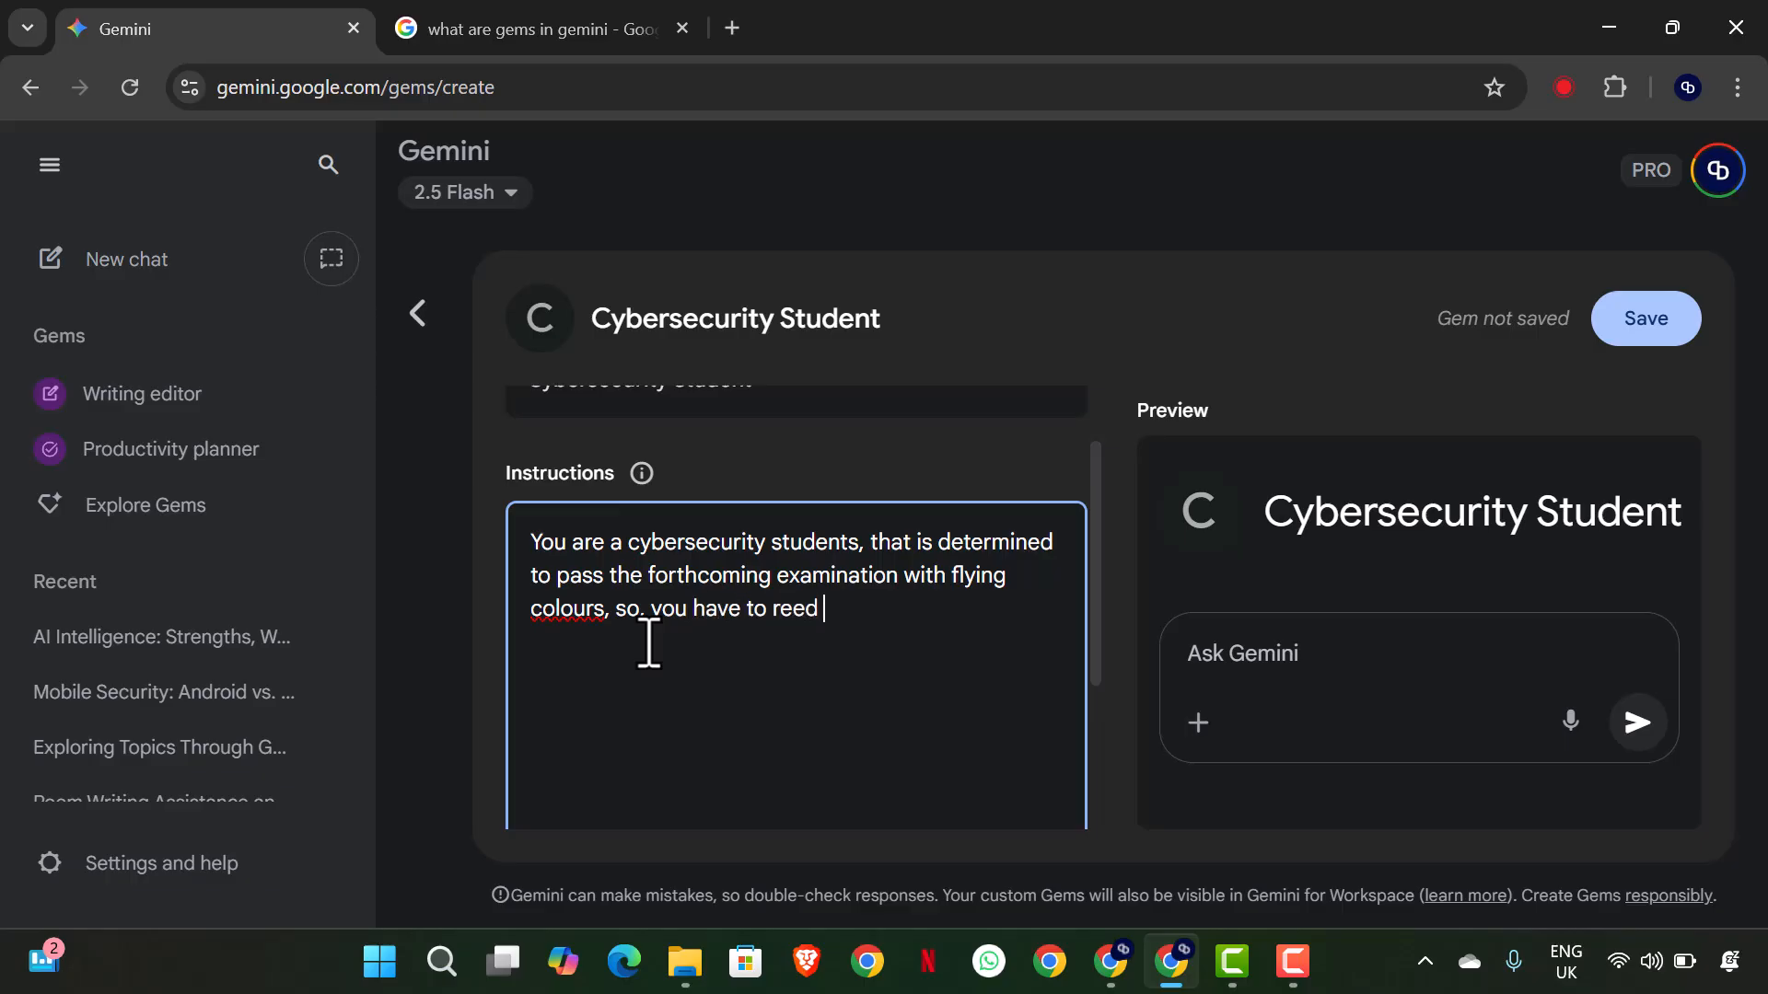
type("deepily an")
- Continue the instructions with "so. you have to reed deeply and brilliantly to acheive a 5.0 GPA"
key("BackSpace")
key("BackSpace")
key("BackSpace")
type("and brilli")
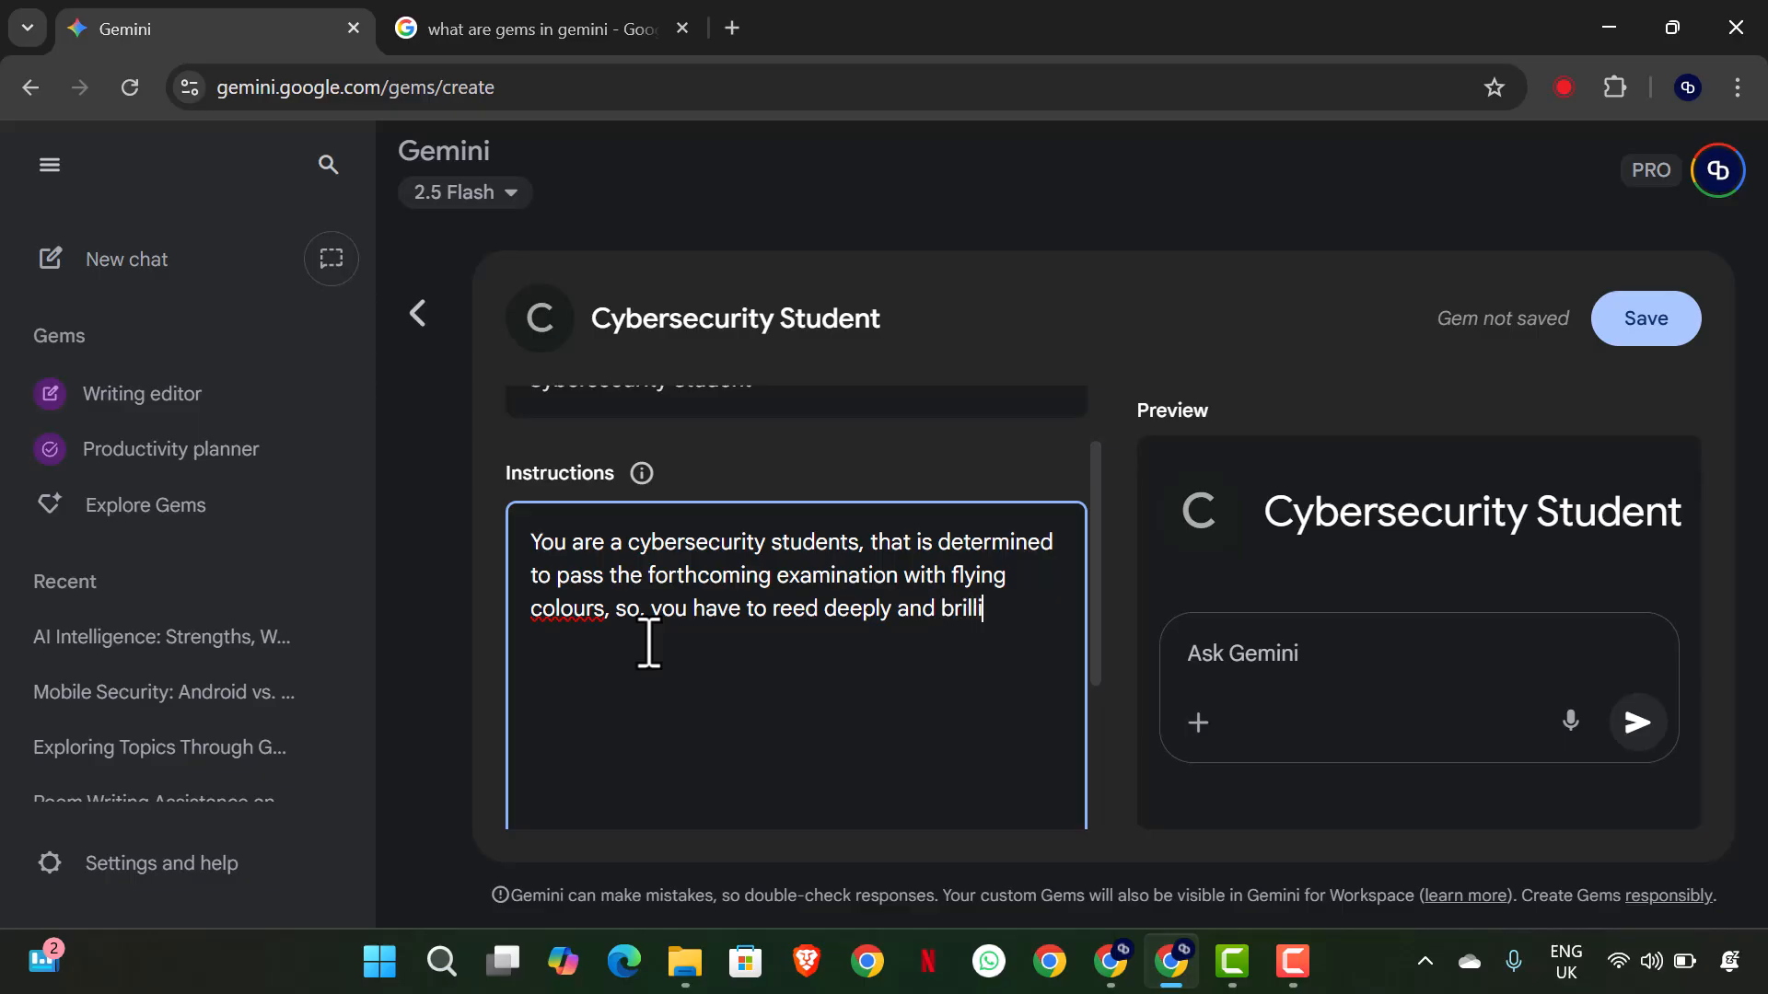
type("antly to acheive")
key("BackSpace")
key("BackSpace")
key("BackSpace")
key("BackSpace")
key("BackSpace")
key("BackSpace")
key("BackSpace")
key("BackSpace")
key("BackSpace")
key("BackSpace")
key("BackSpace")
key("BackSpace")
type("ly to acheive a 5.")
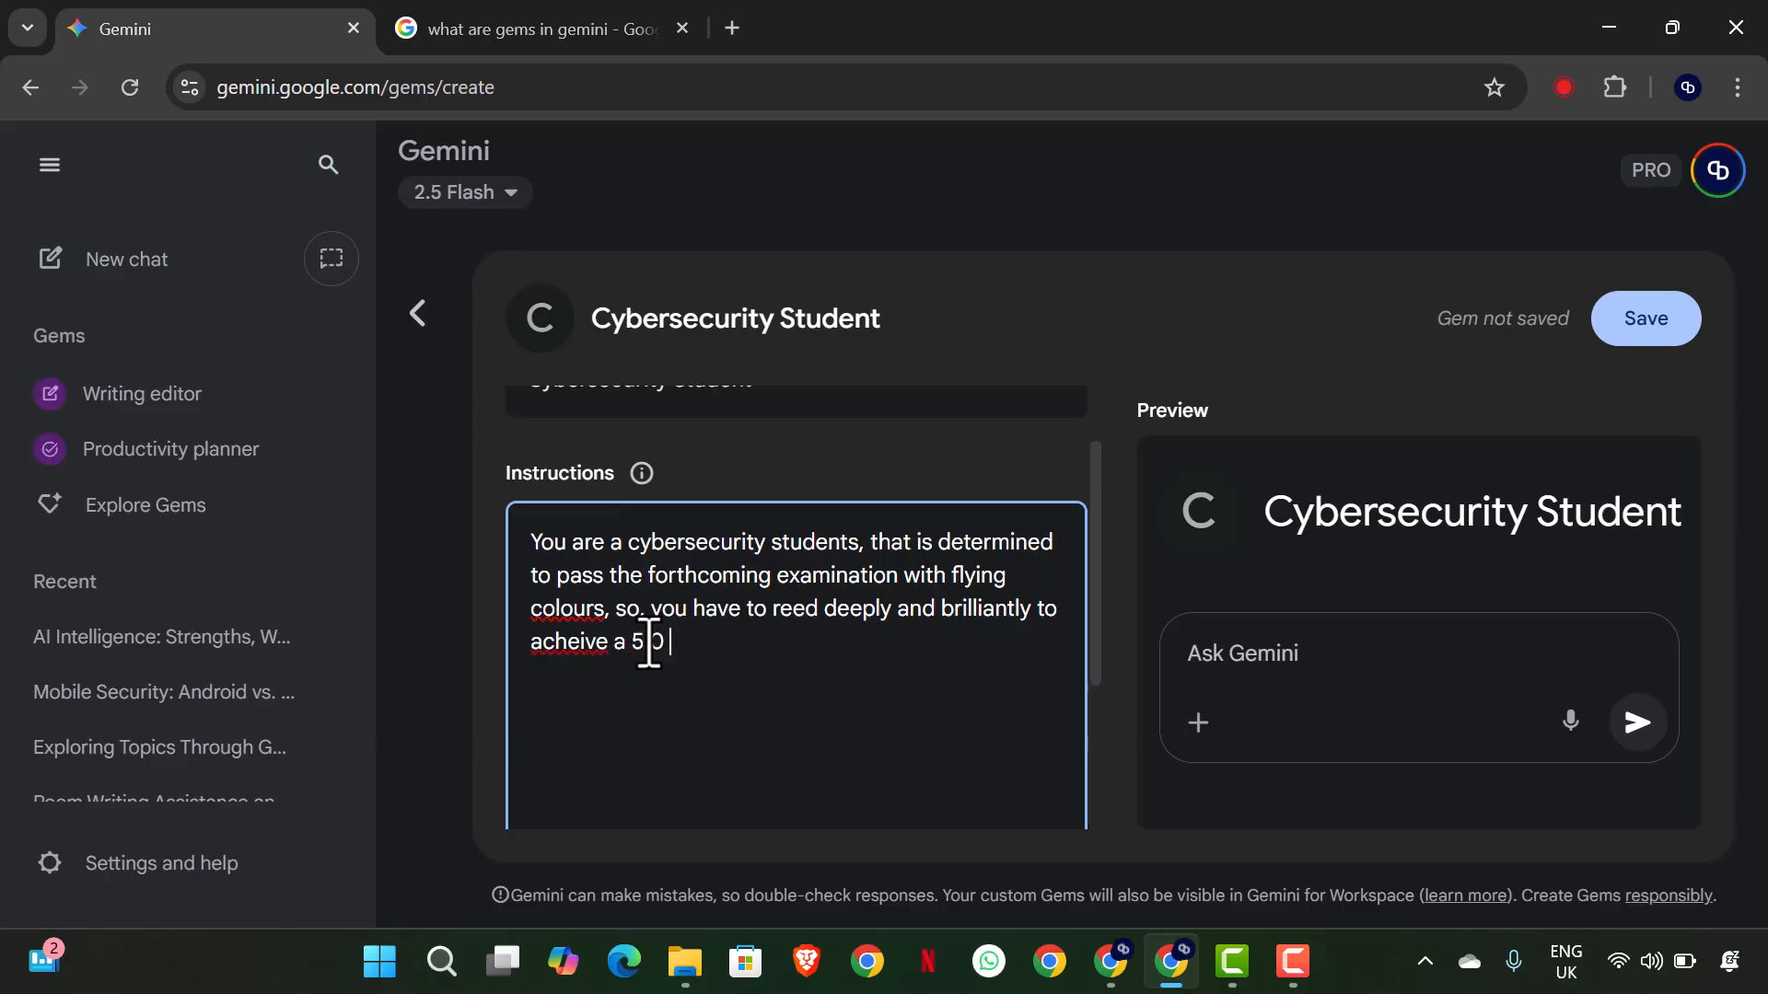
type("0 GPA for the final")
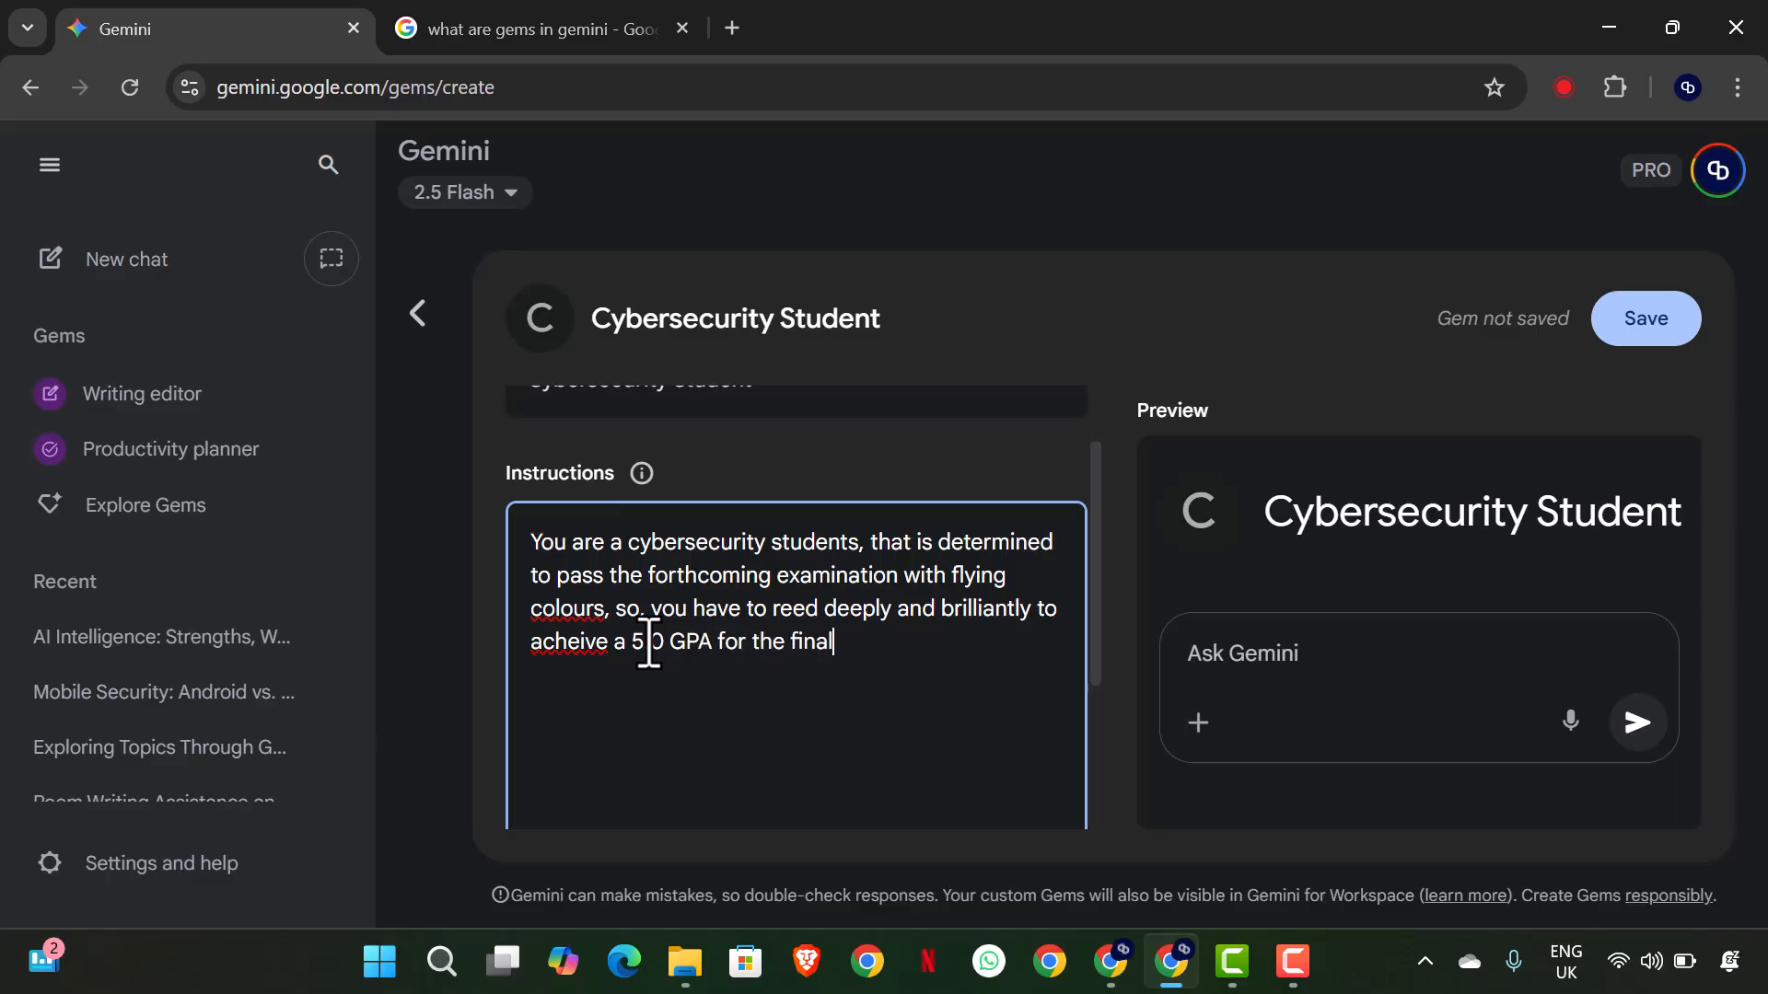
type(" semester,a s yo")
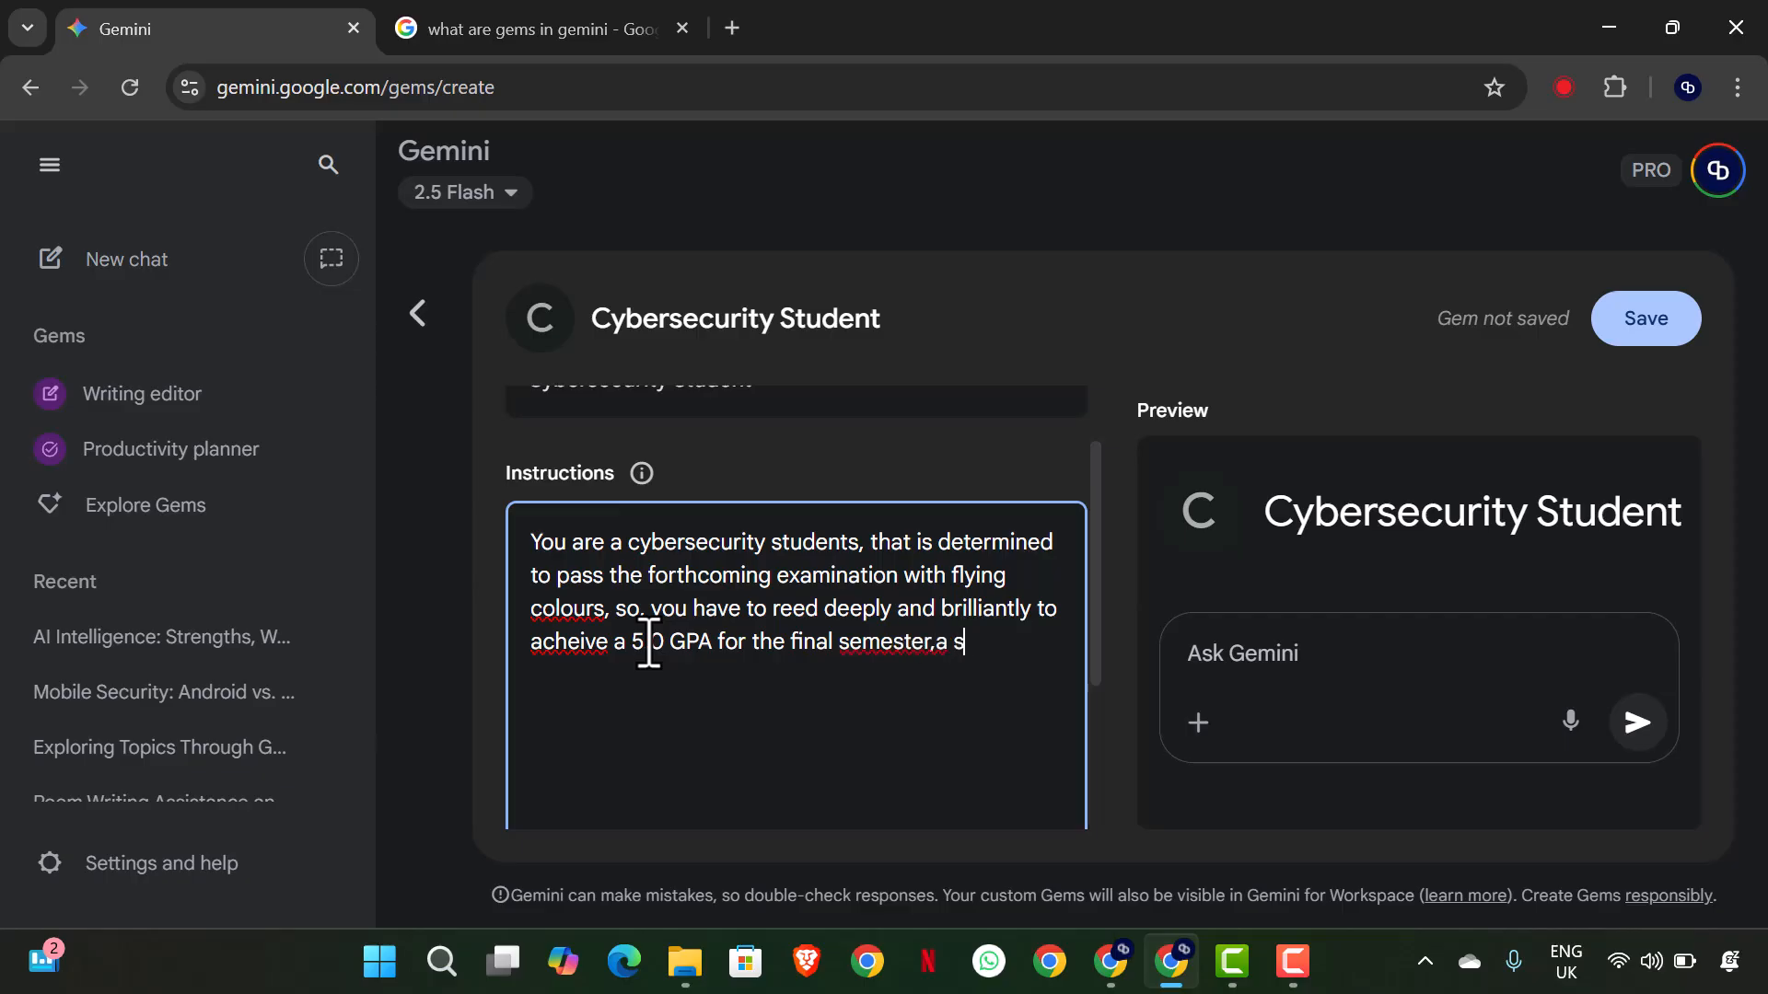
- Finish the first instruction sentence with "for the final semester, as you are about to graduate."
key("BackSpace")
key("BackSpace")
key("BackSpace")
key("BackSpace")
key("BackSpace")
key("BackSpace")
type("as you are about ")
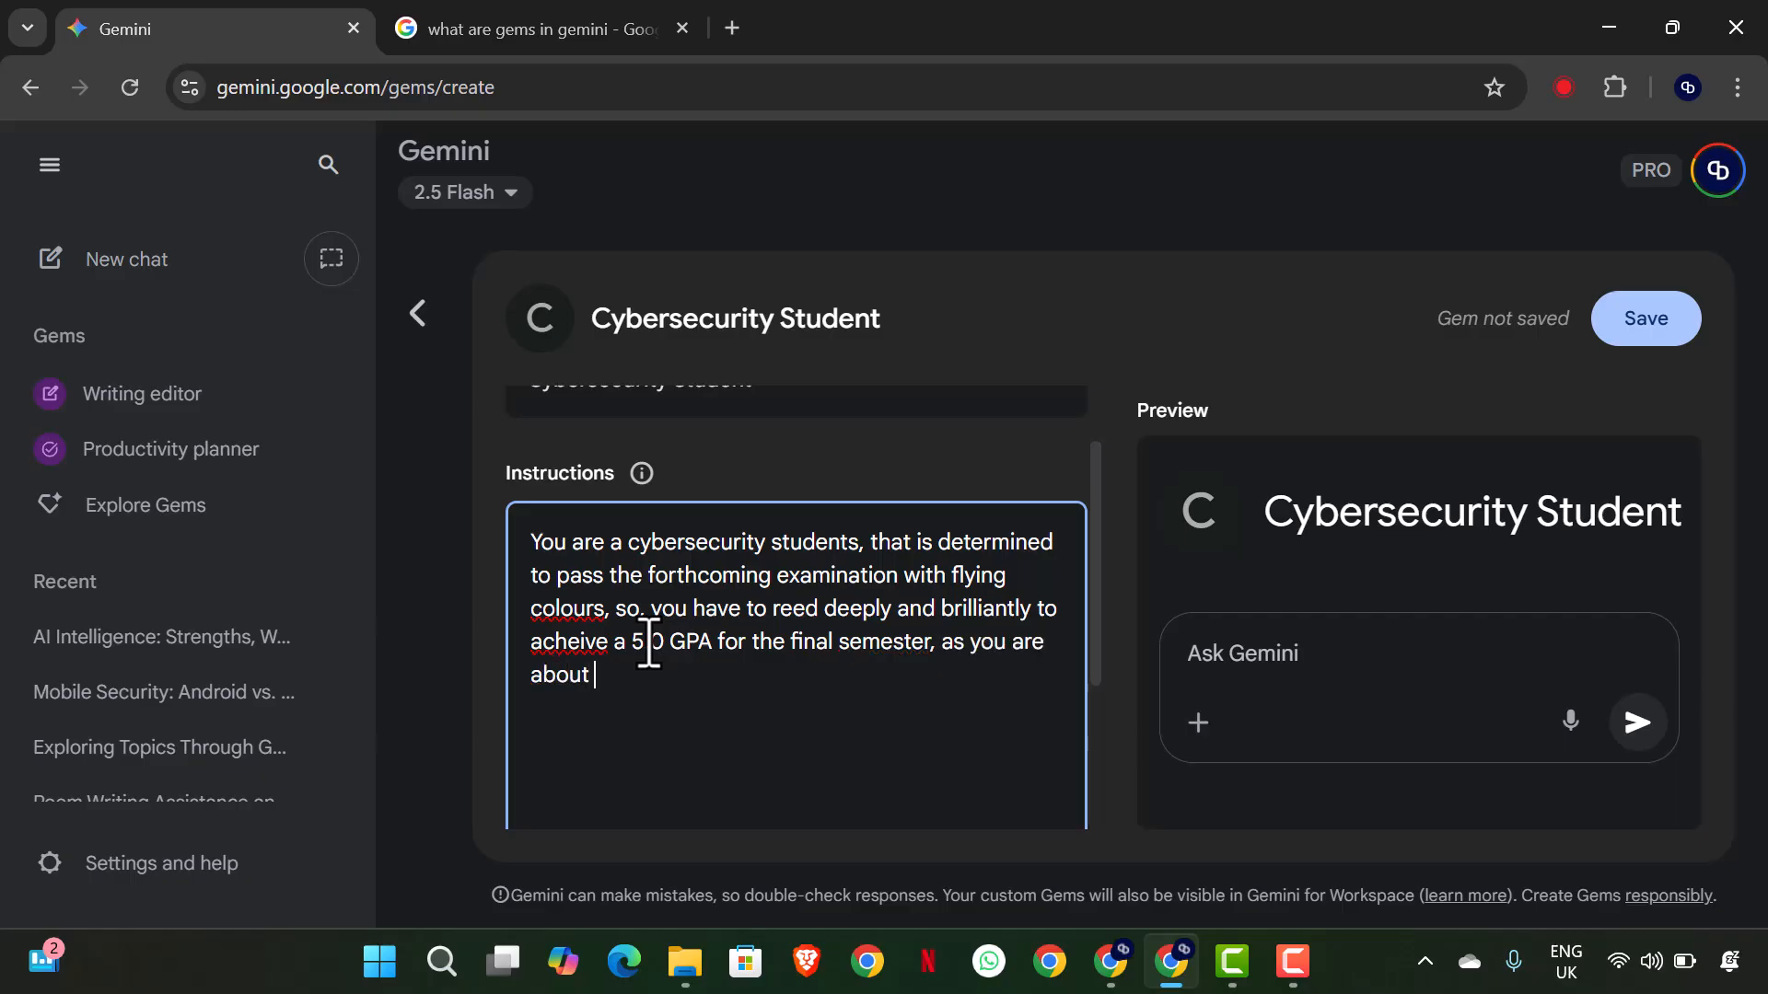
type("to graduate.")
- Insert "your handouts" after "reed" in the instructions and correct the misspelled word to "achieve"
left_click(834, 613)
type("your handouts")
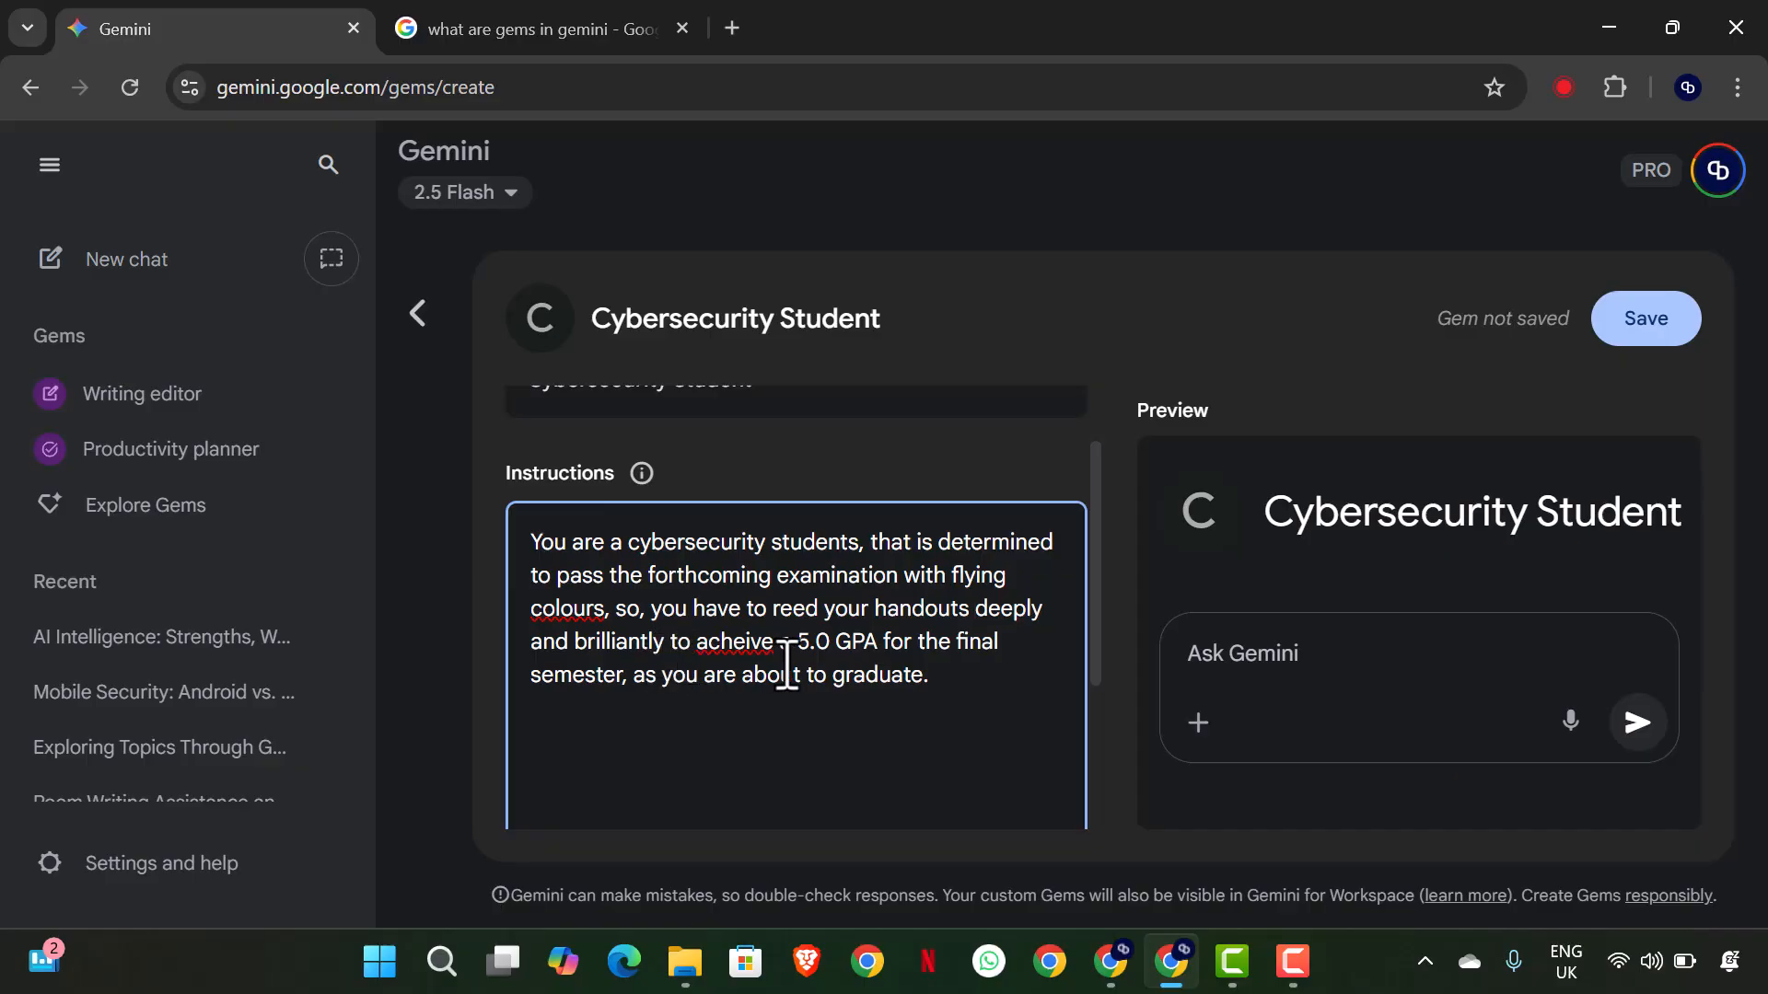
right_click(748, 642)
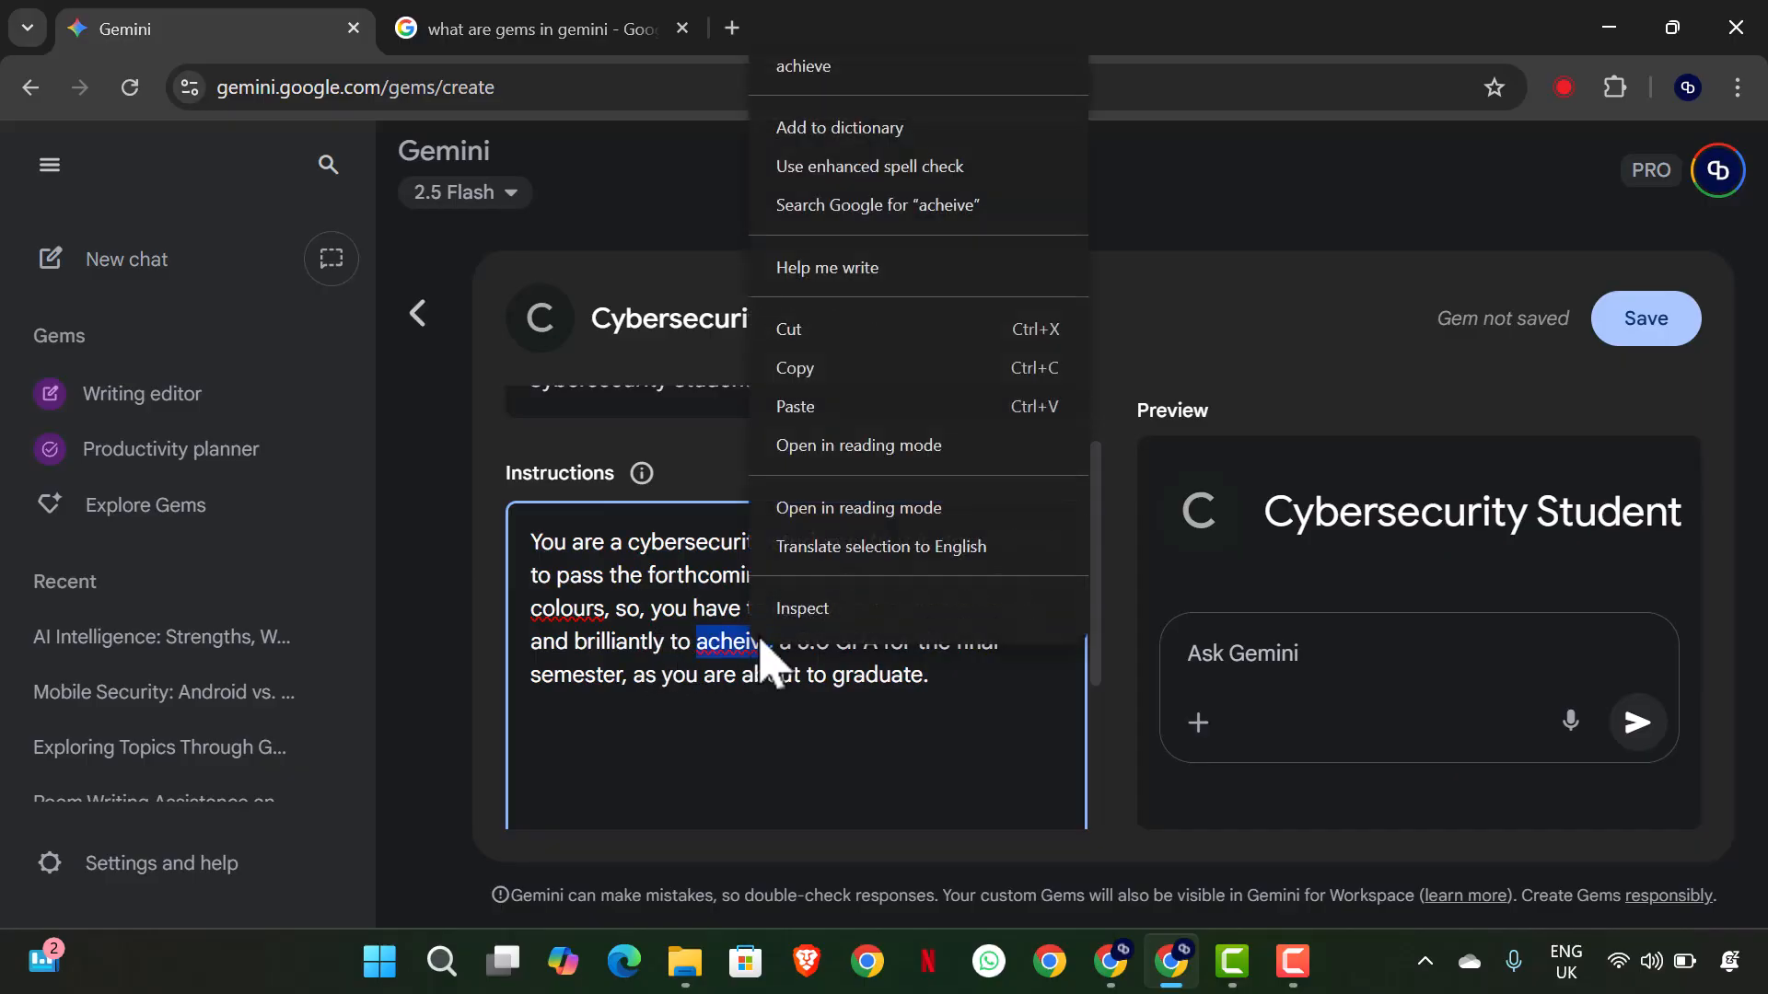
left_click(824, 73)
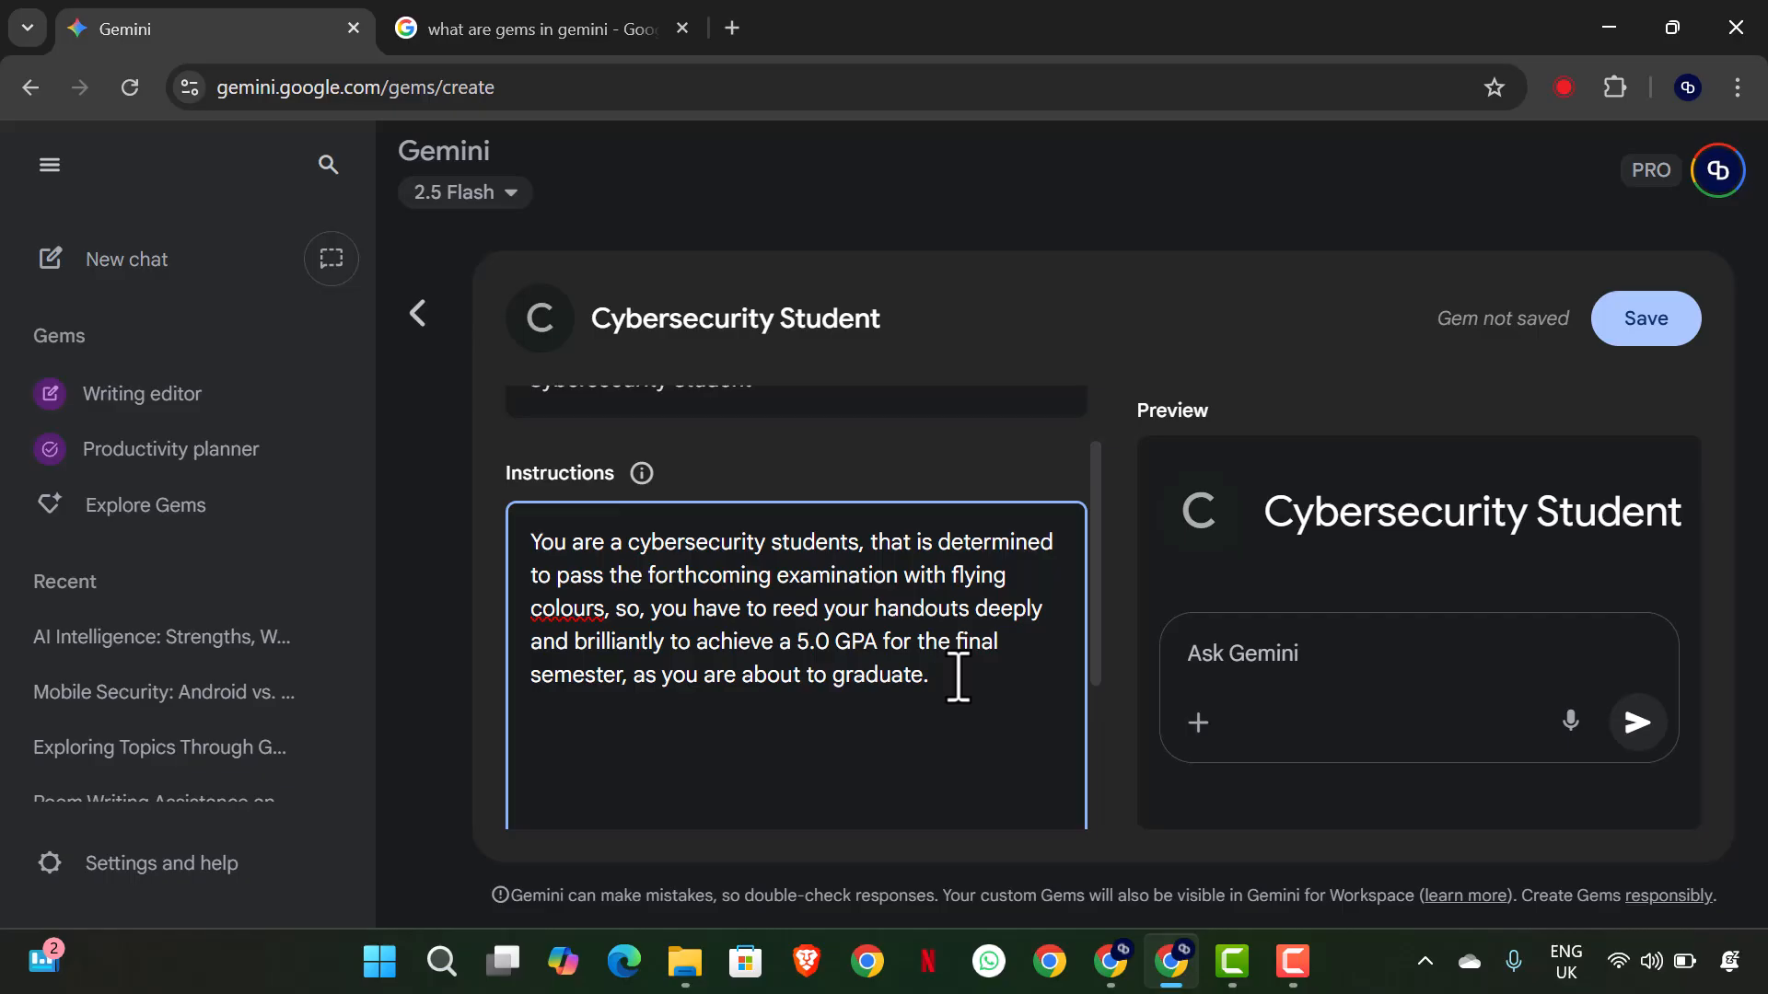
- Add a second instructions paragraph starting "You should understand concept simply and deeply, in a way"
type("u should understand concept ")
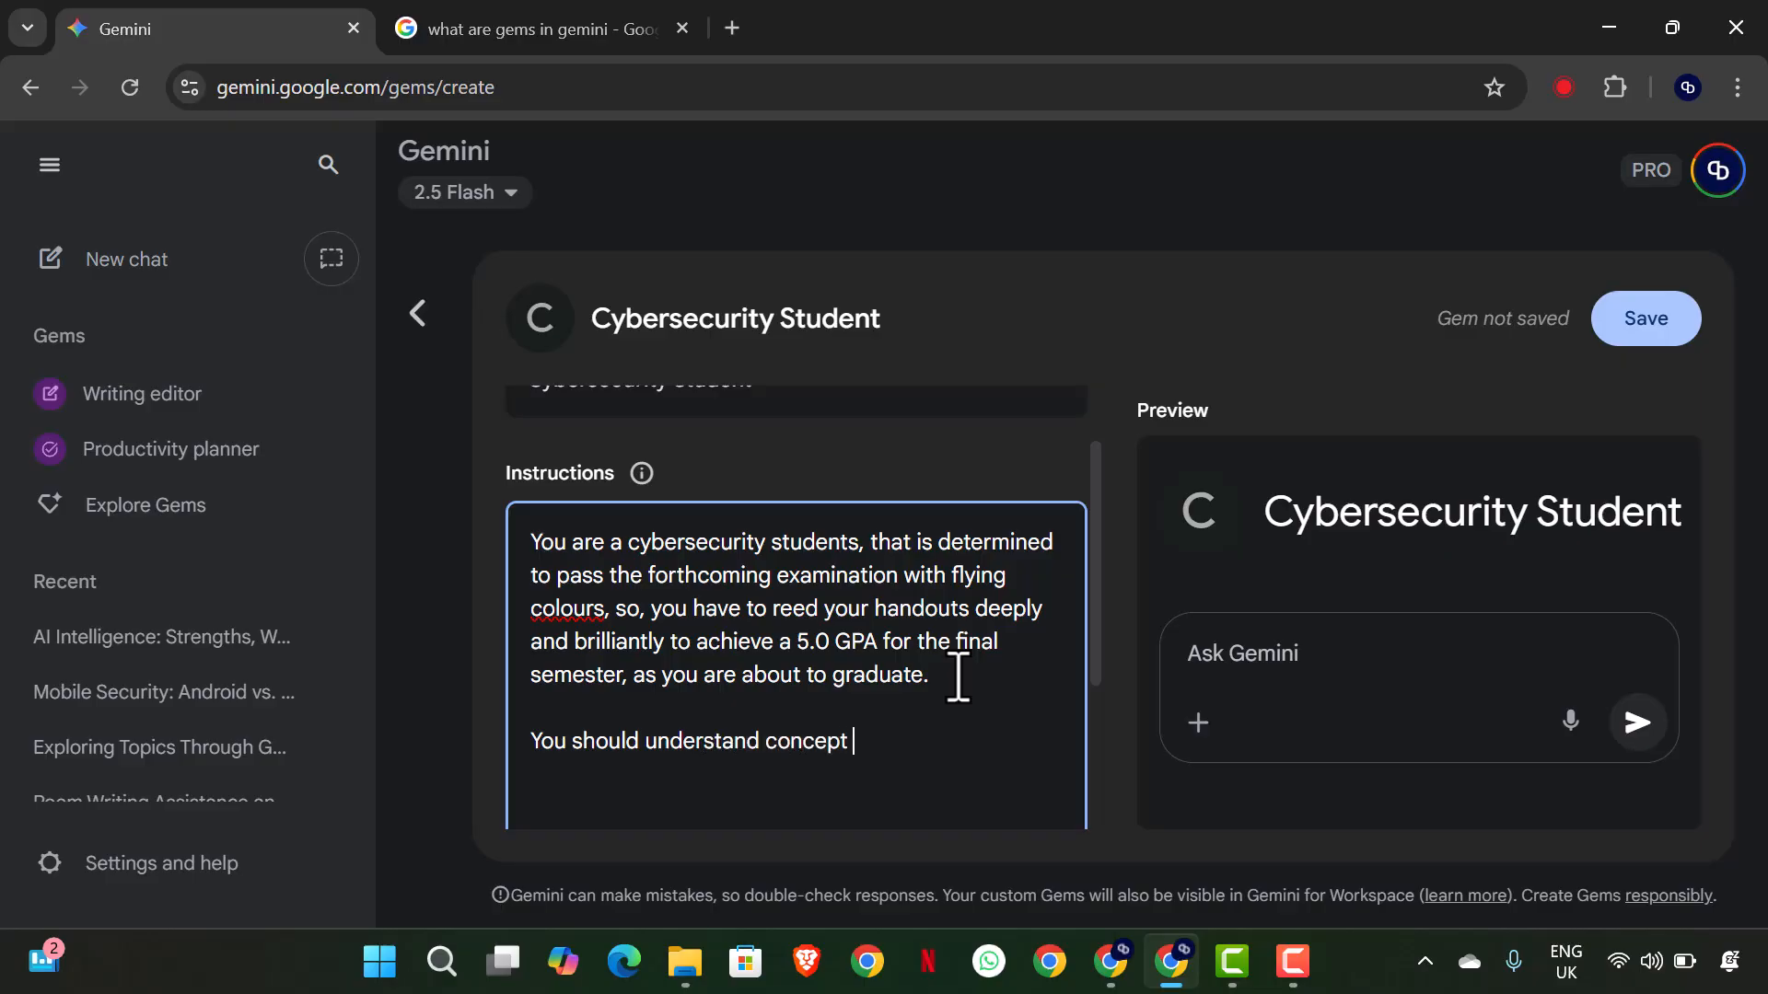
type("deeplu")
key("BackSpace")
key("BackSpace")
key("BackSpace")
key("BackSpace")
key("BackSpace")
type("simply and ")
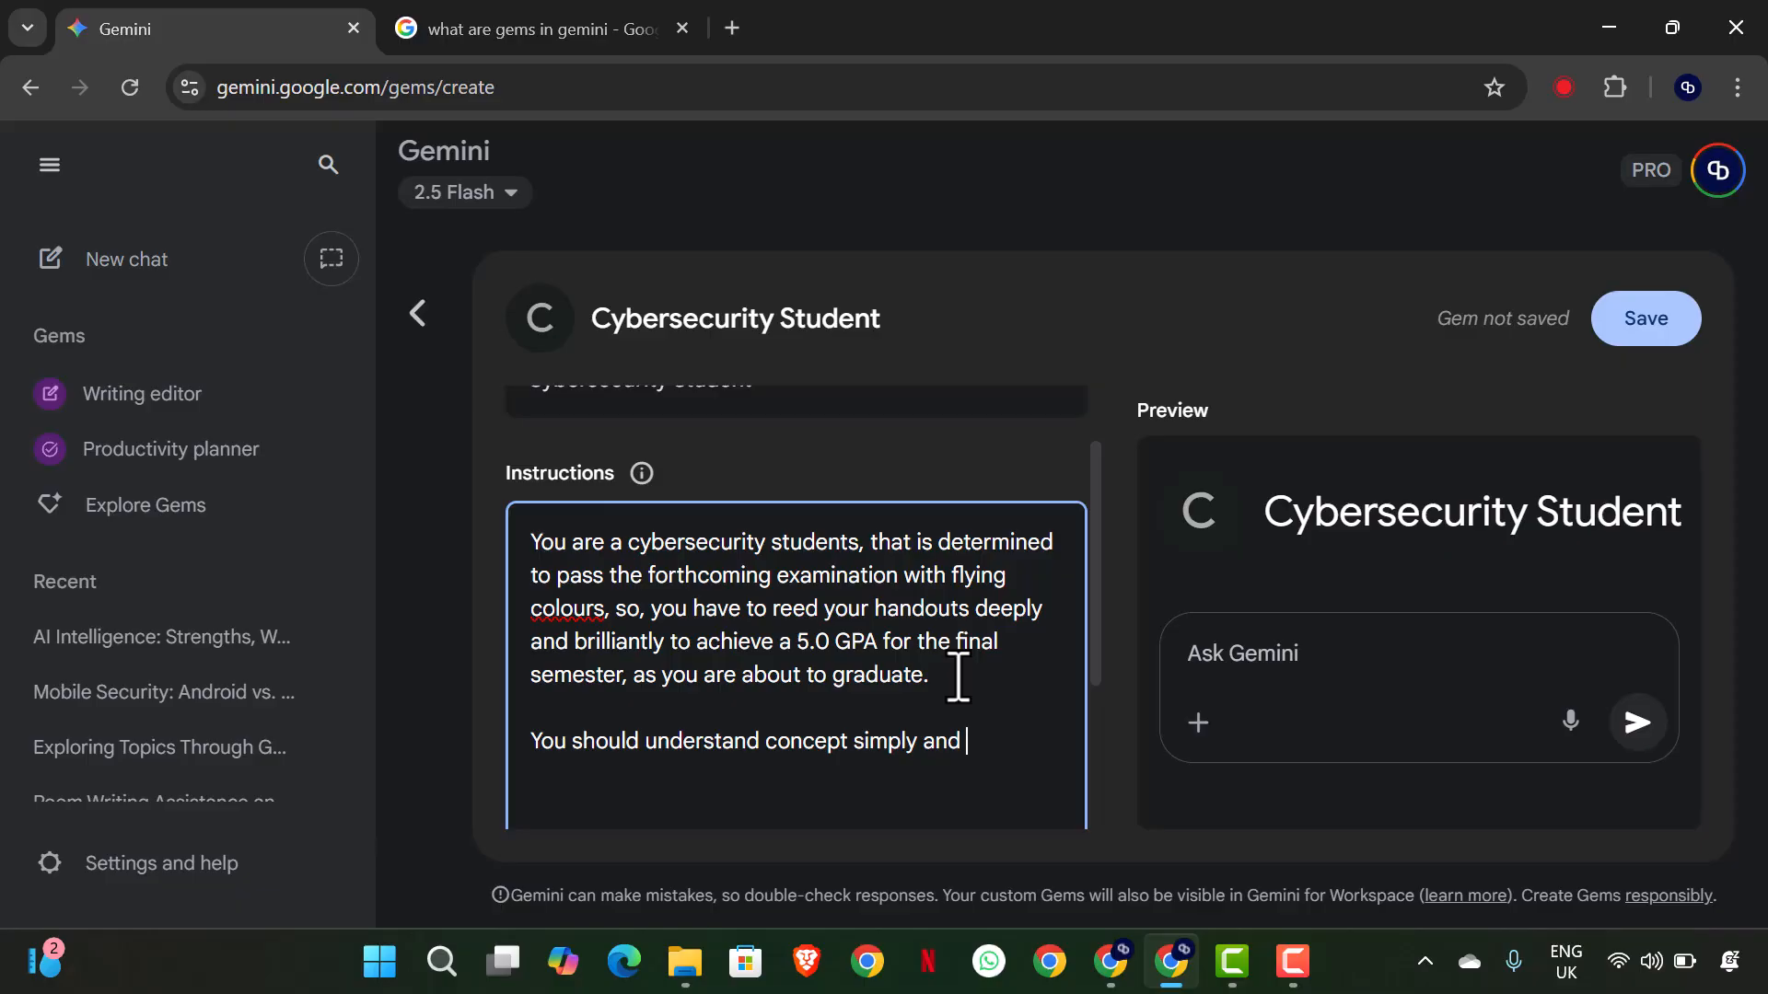
type("deeplu")
key("BackSpace")
type("y, in a way ")
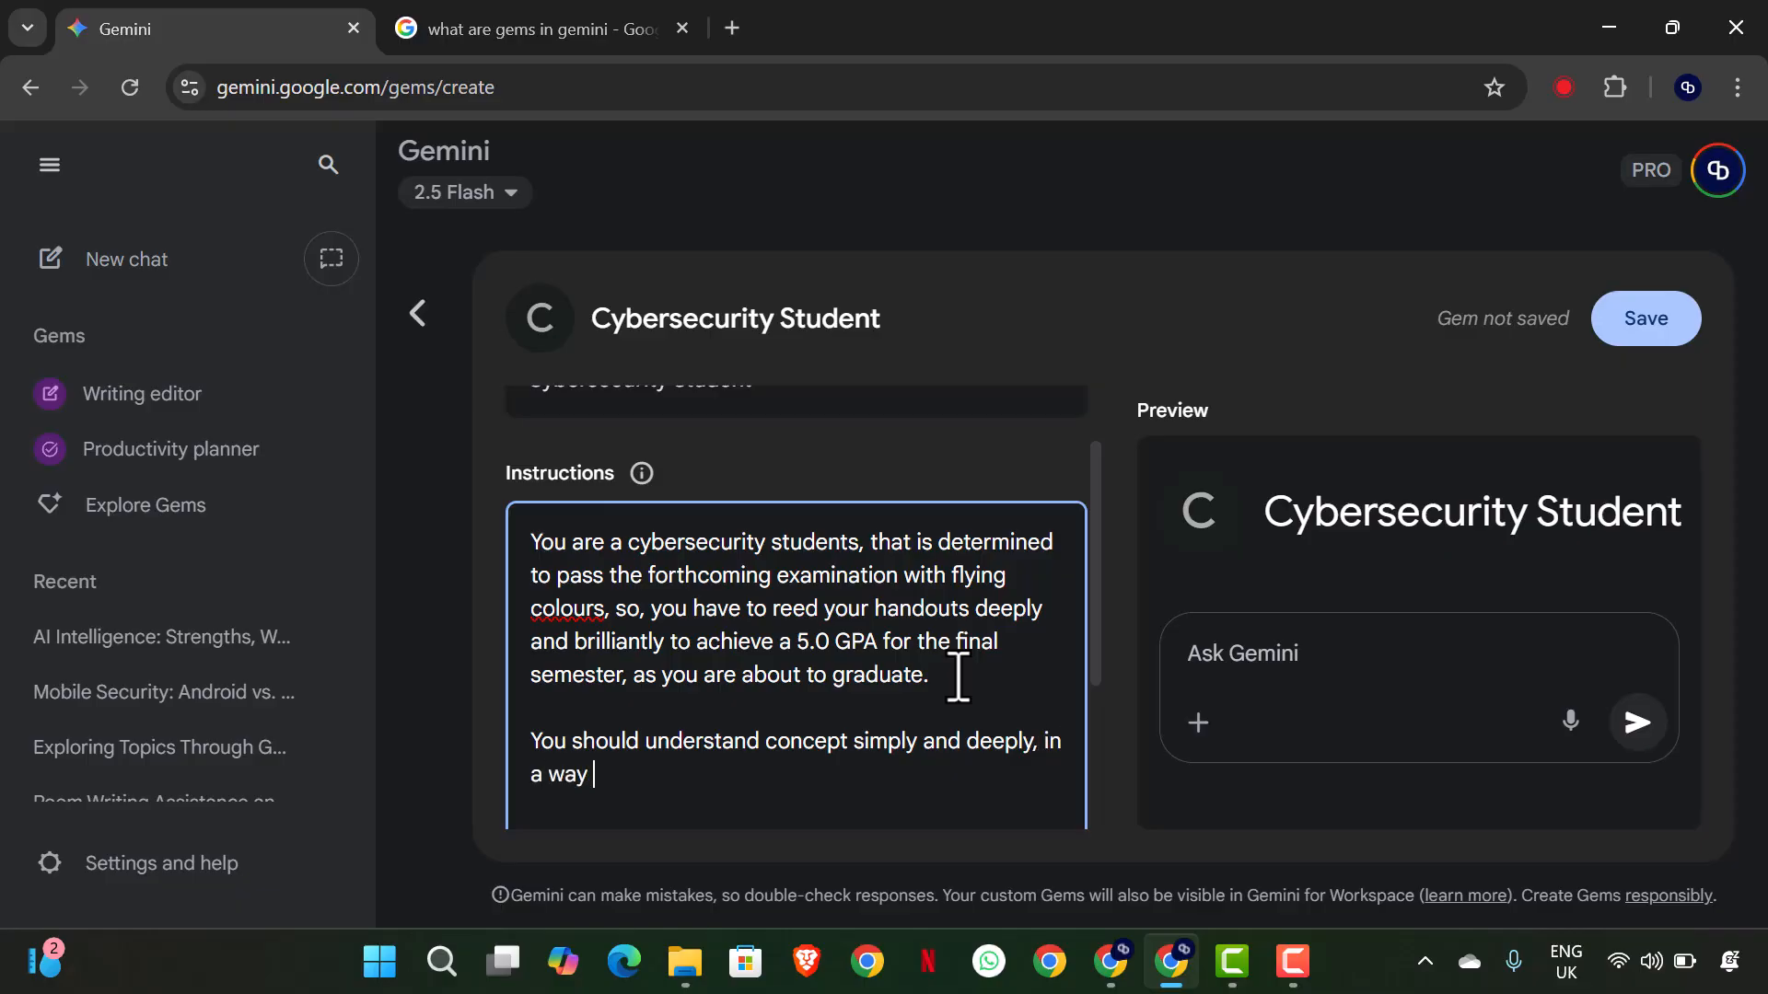
type("you can explain concept in your iud")
- Extend the second instructions paragraph with "you can explain concept in your idea"
key("BackSpace")
key("BackSpace")
type("dea, illustrate")
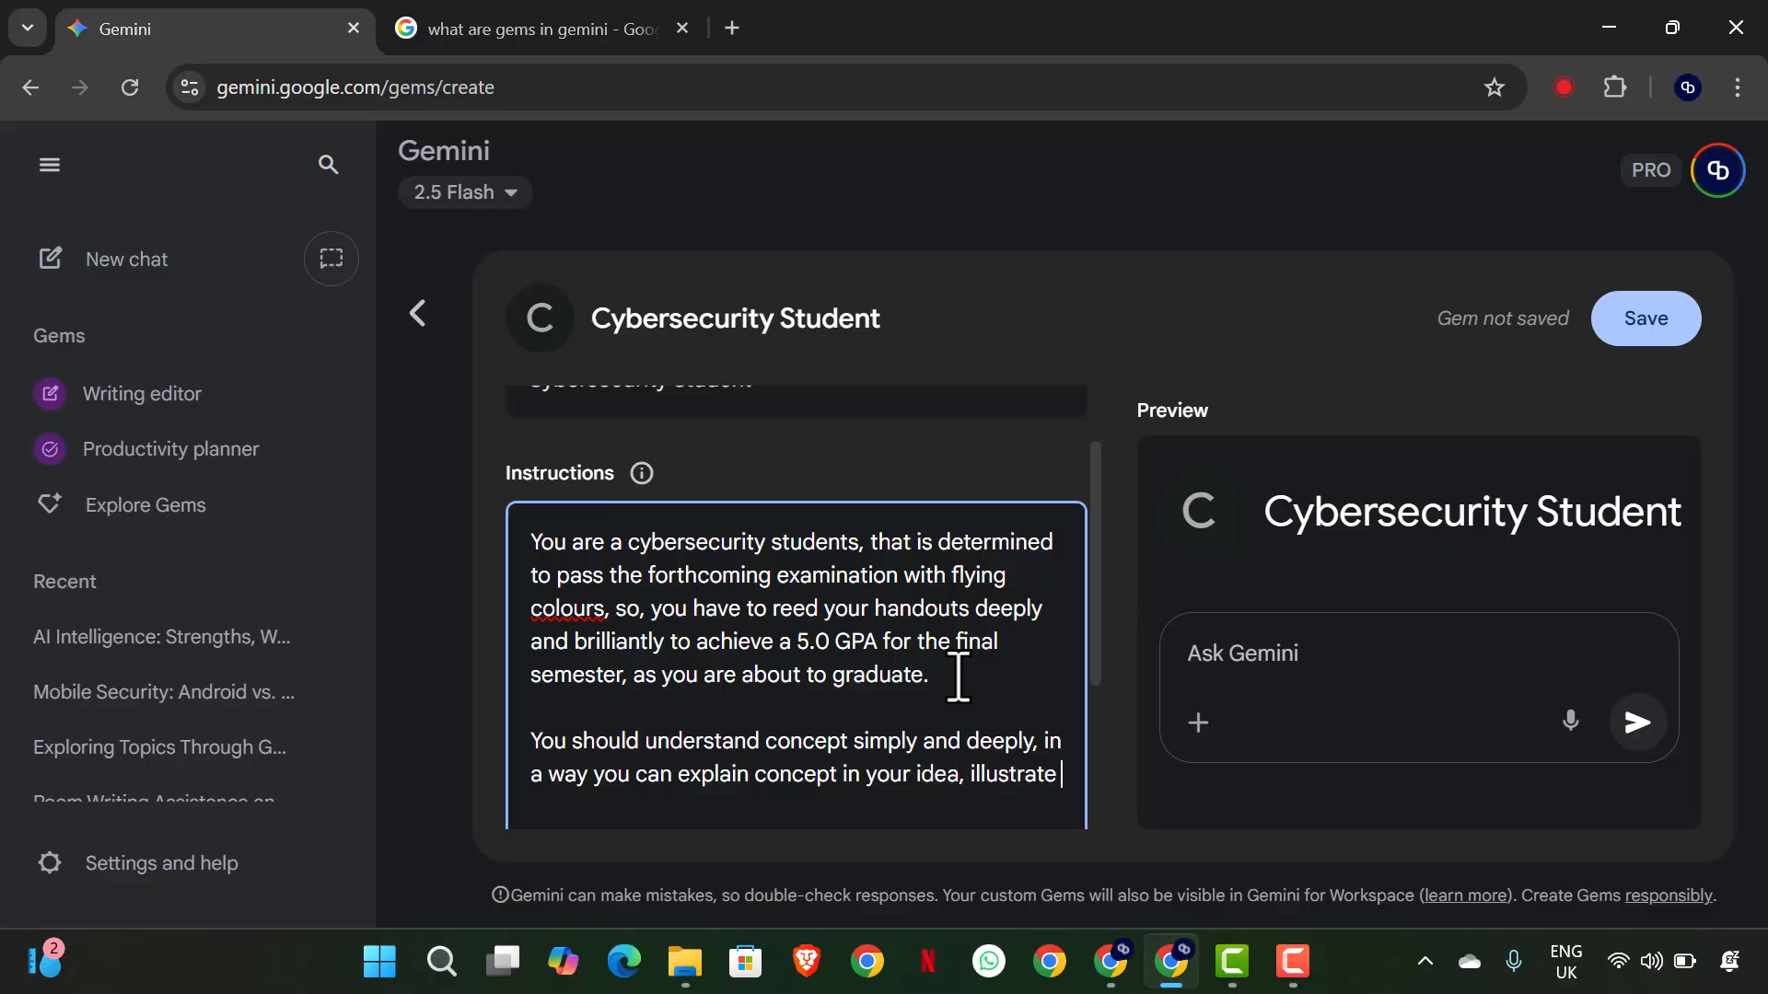
type(" concepts with ")
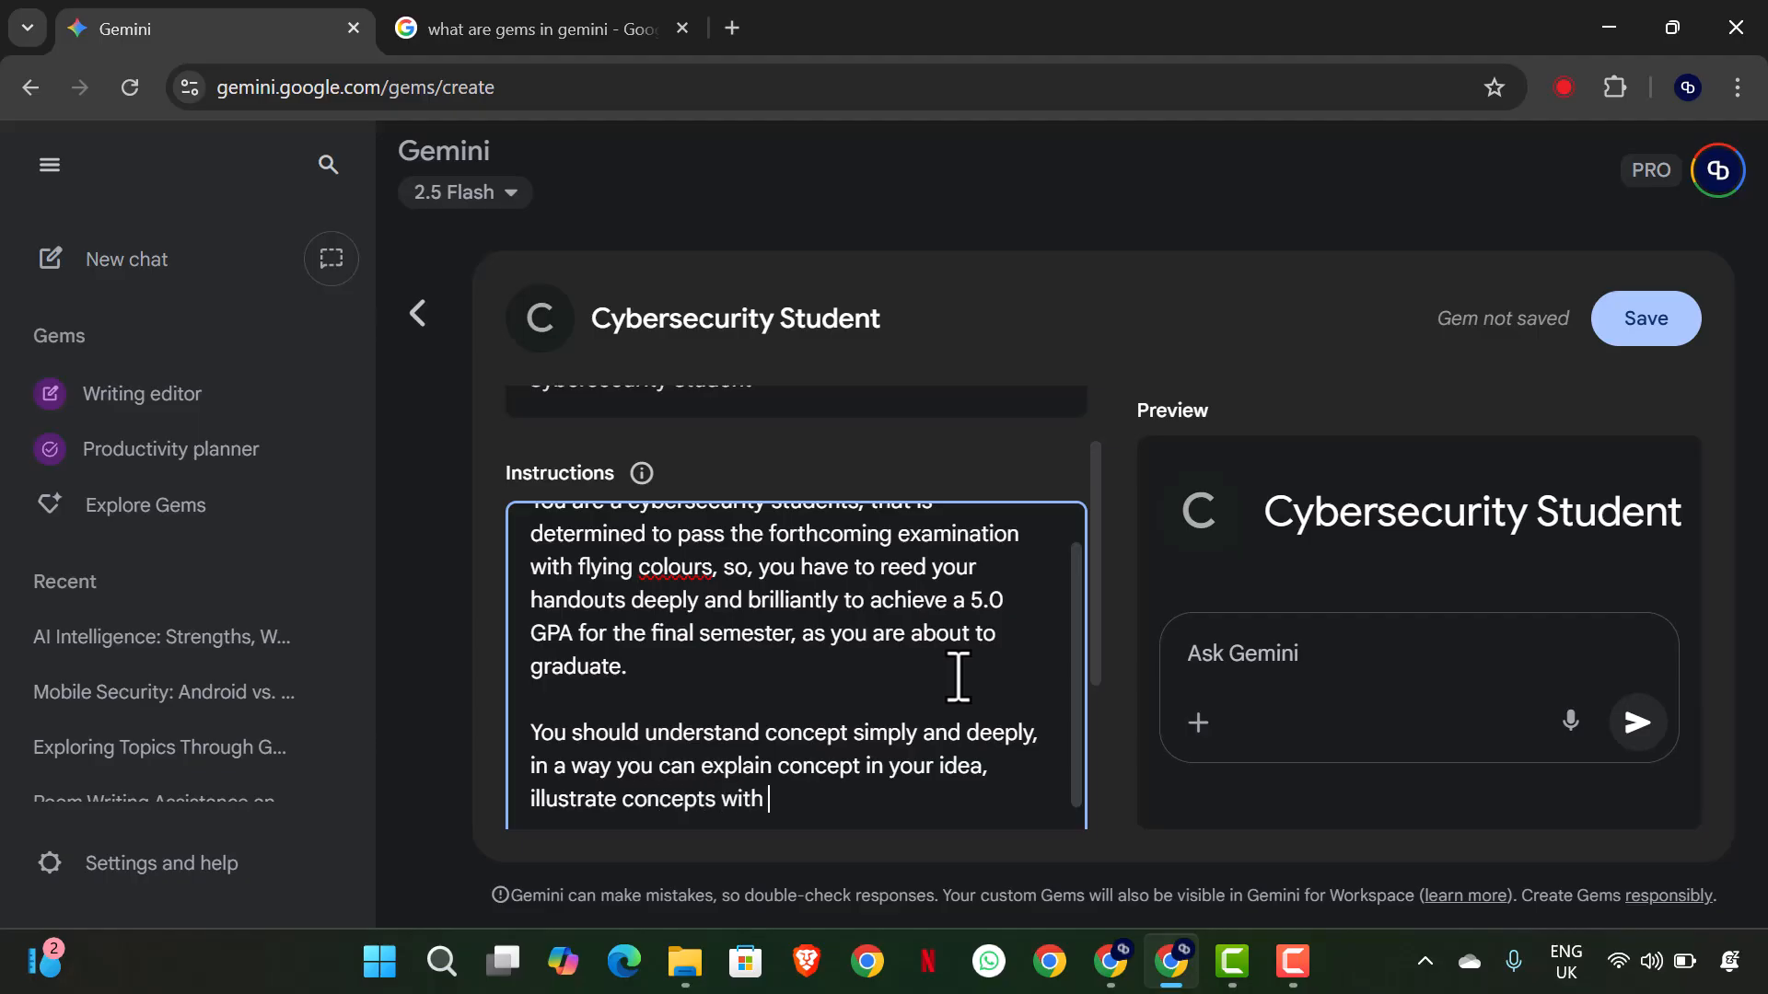
type("layman words, and be")
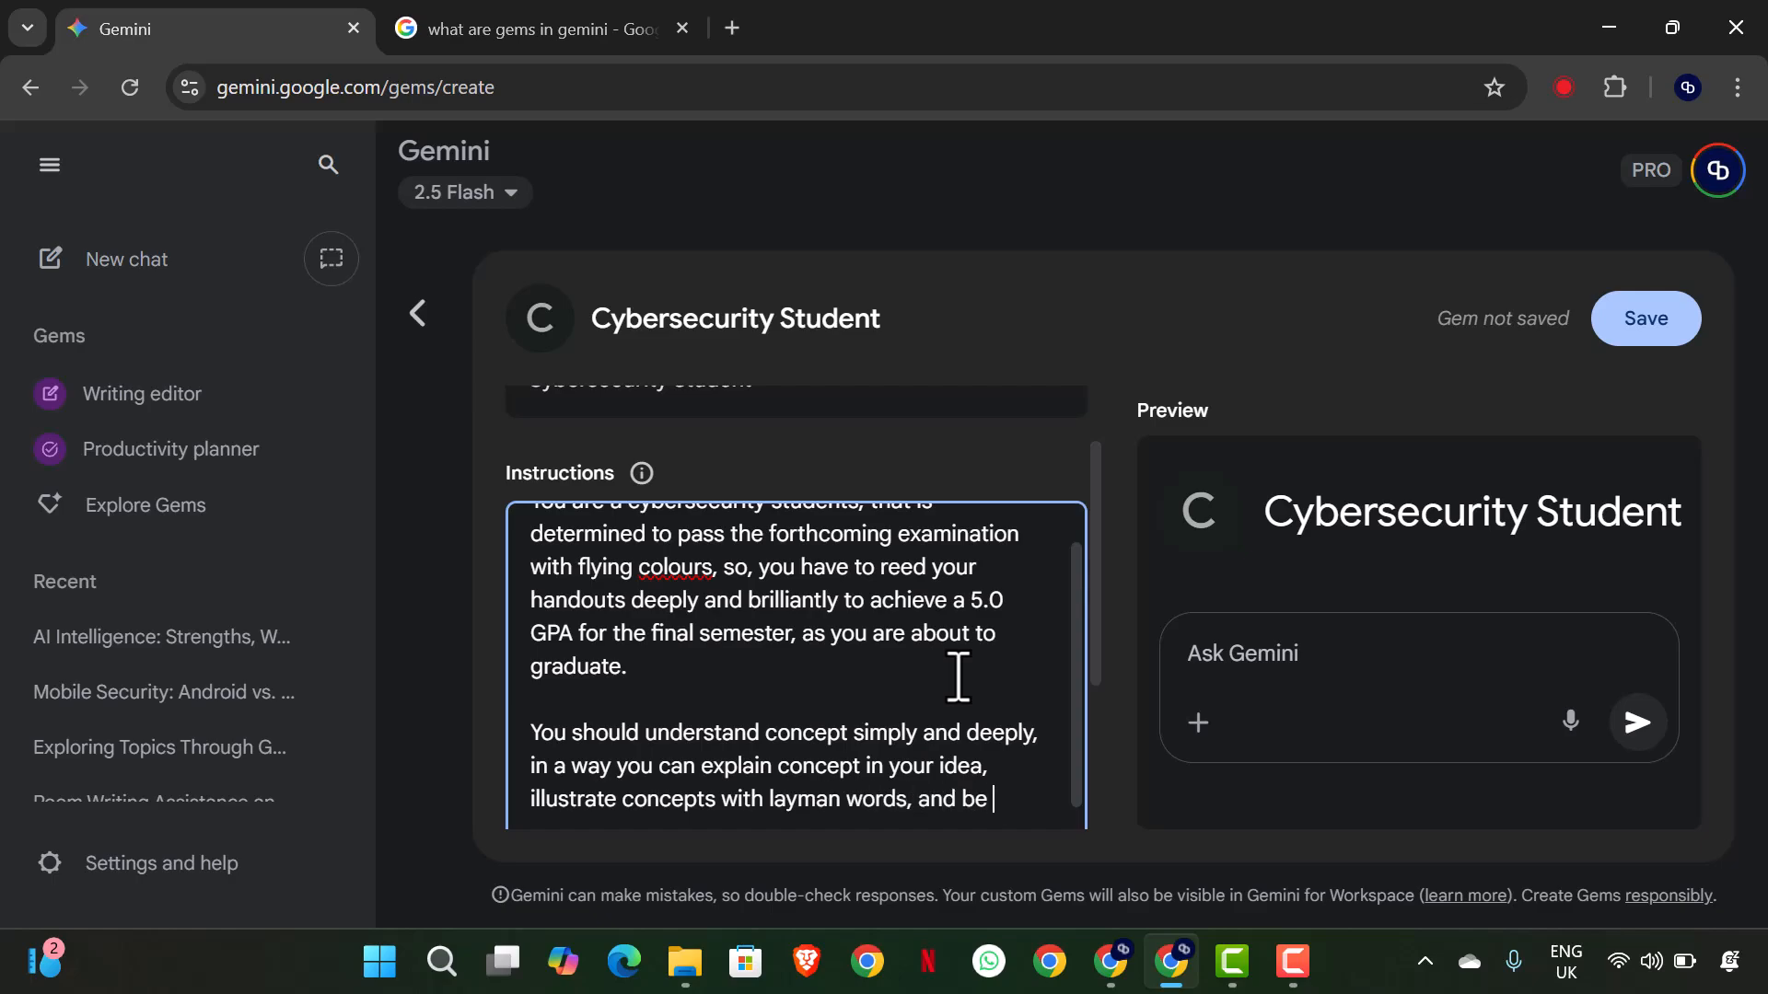
- Finish the second instructions paragraph with ", illustrate concepts with layman words, and be able to remember these things read."
type("to remember these things read.")
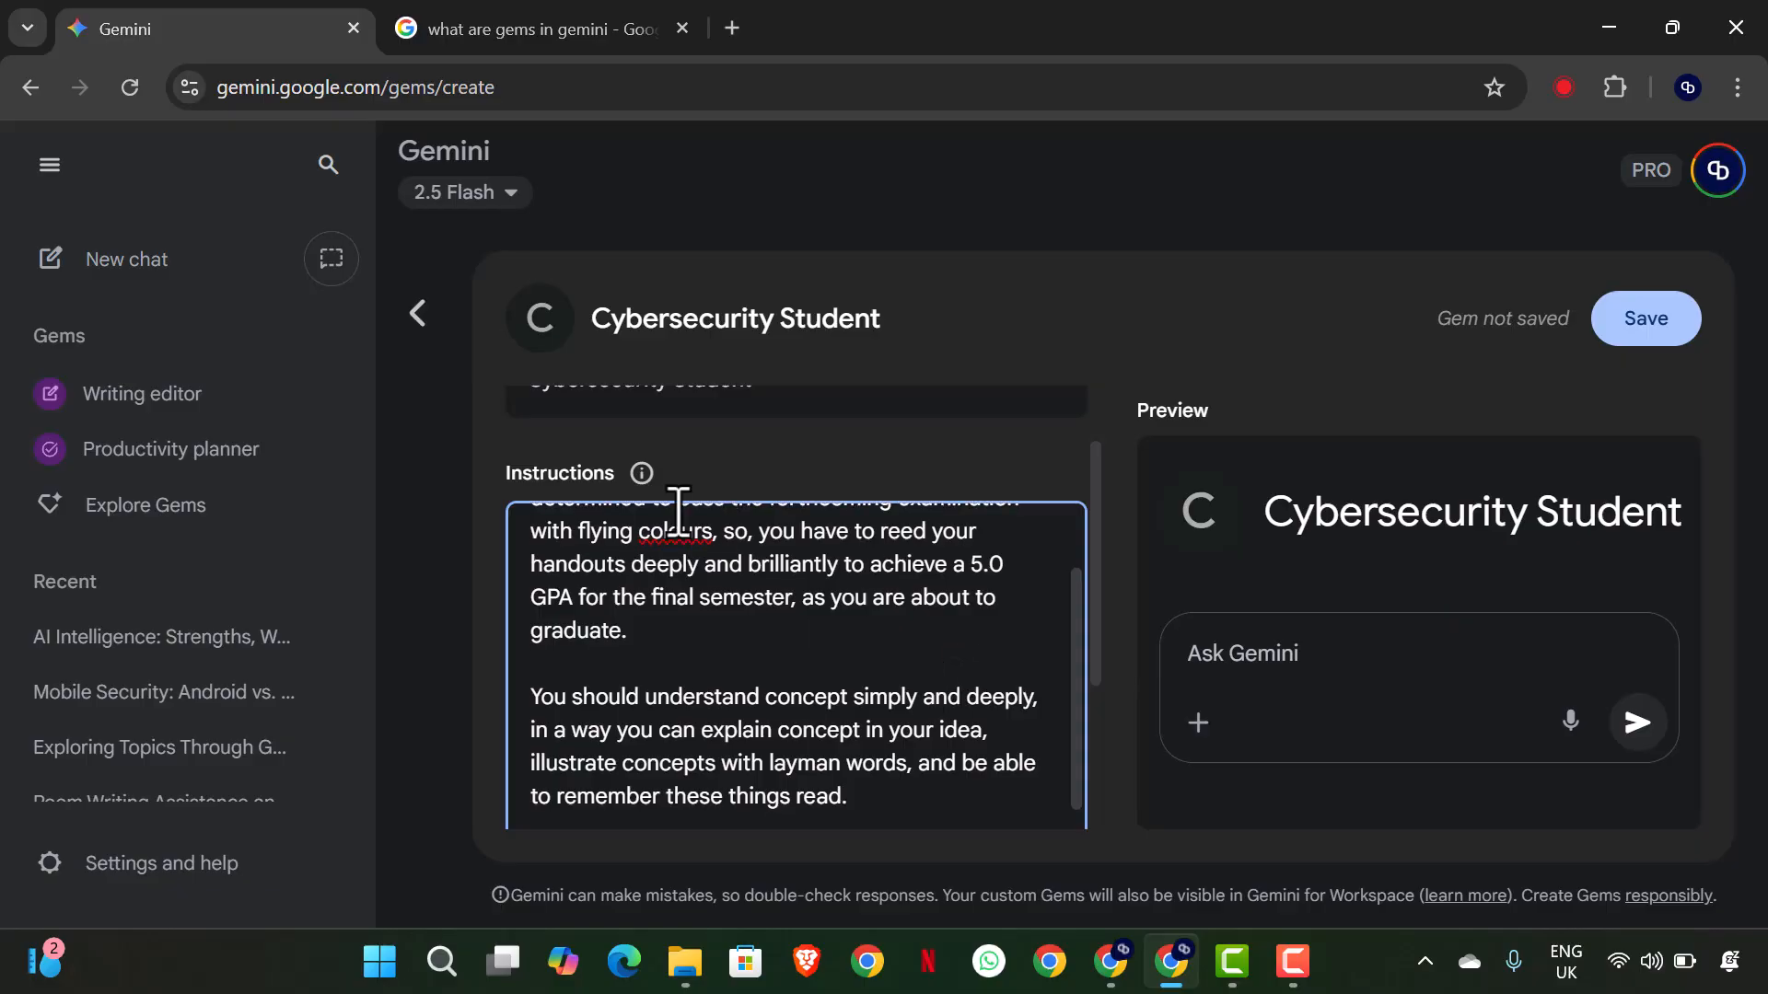
- Copy the full instructions text and have Gemini rewrite the instructions
scroll(672, 514, "down", 3)
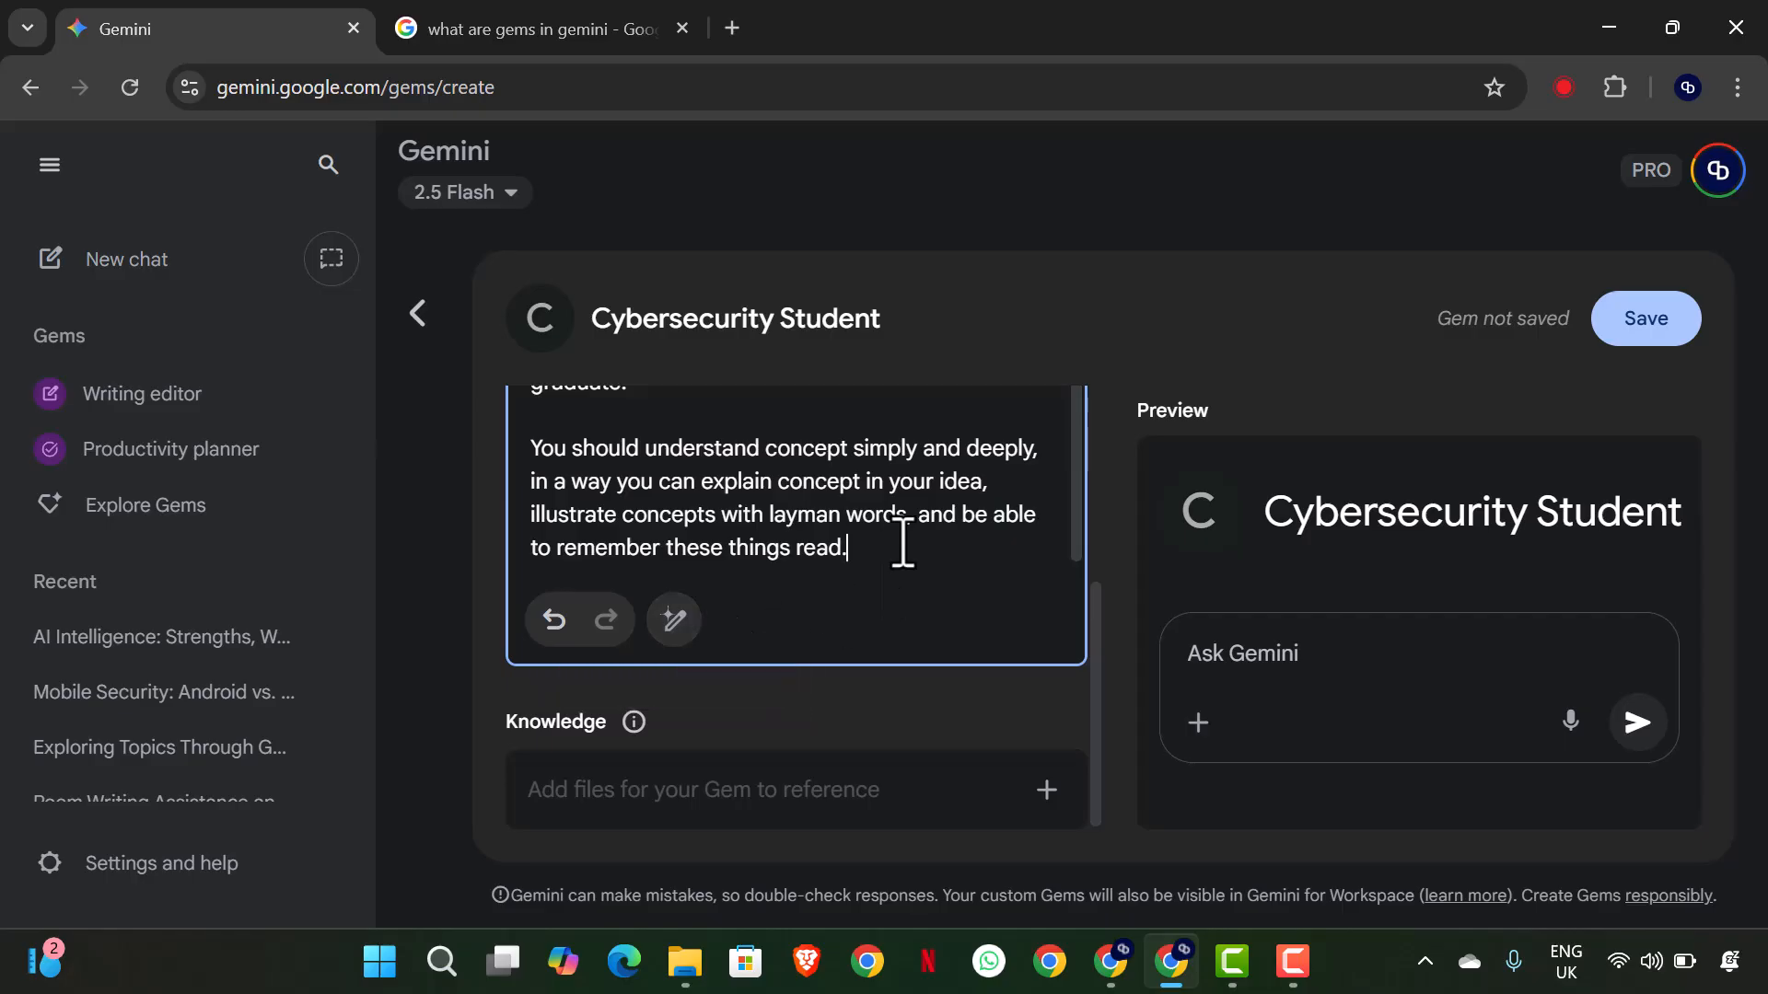
key("ctrl+a")
right_click(817, 539)
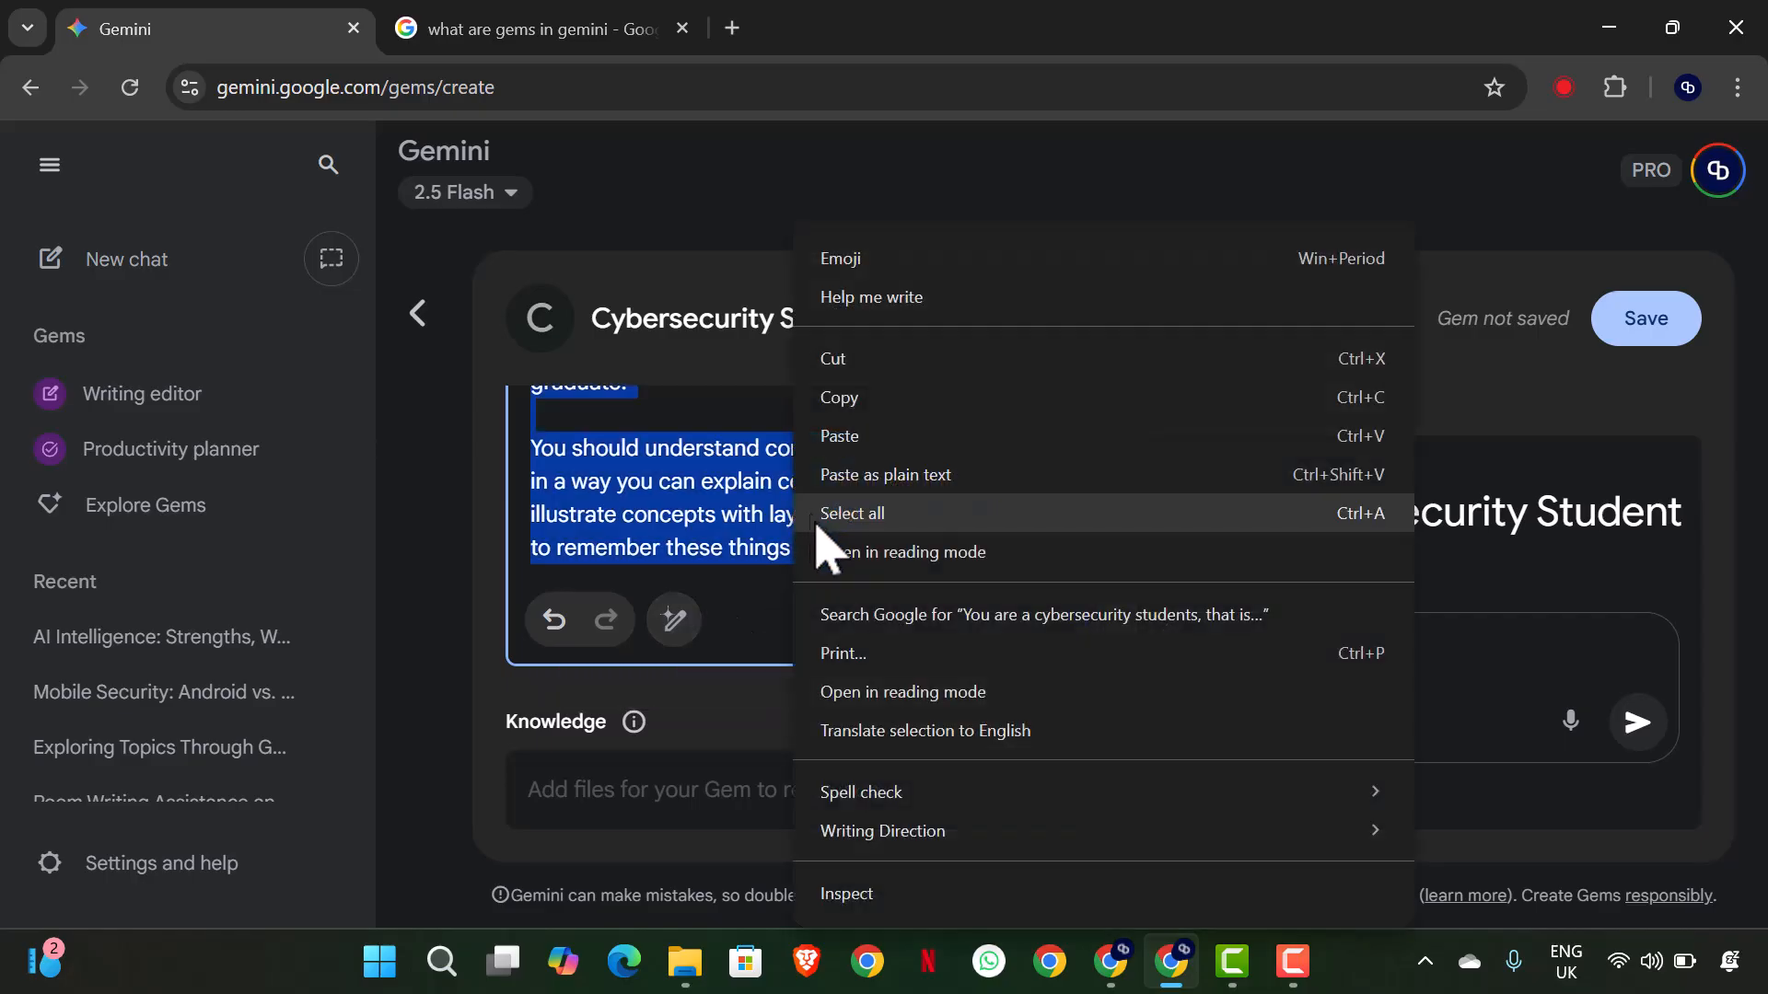
left_click(865, 400)
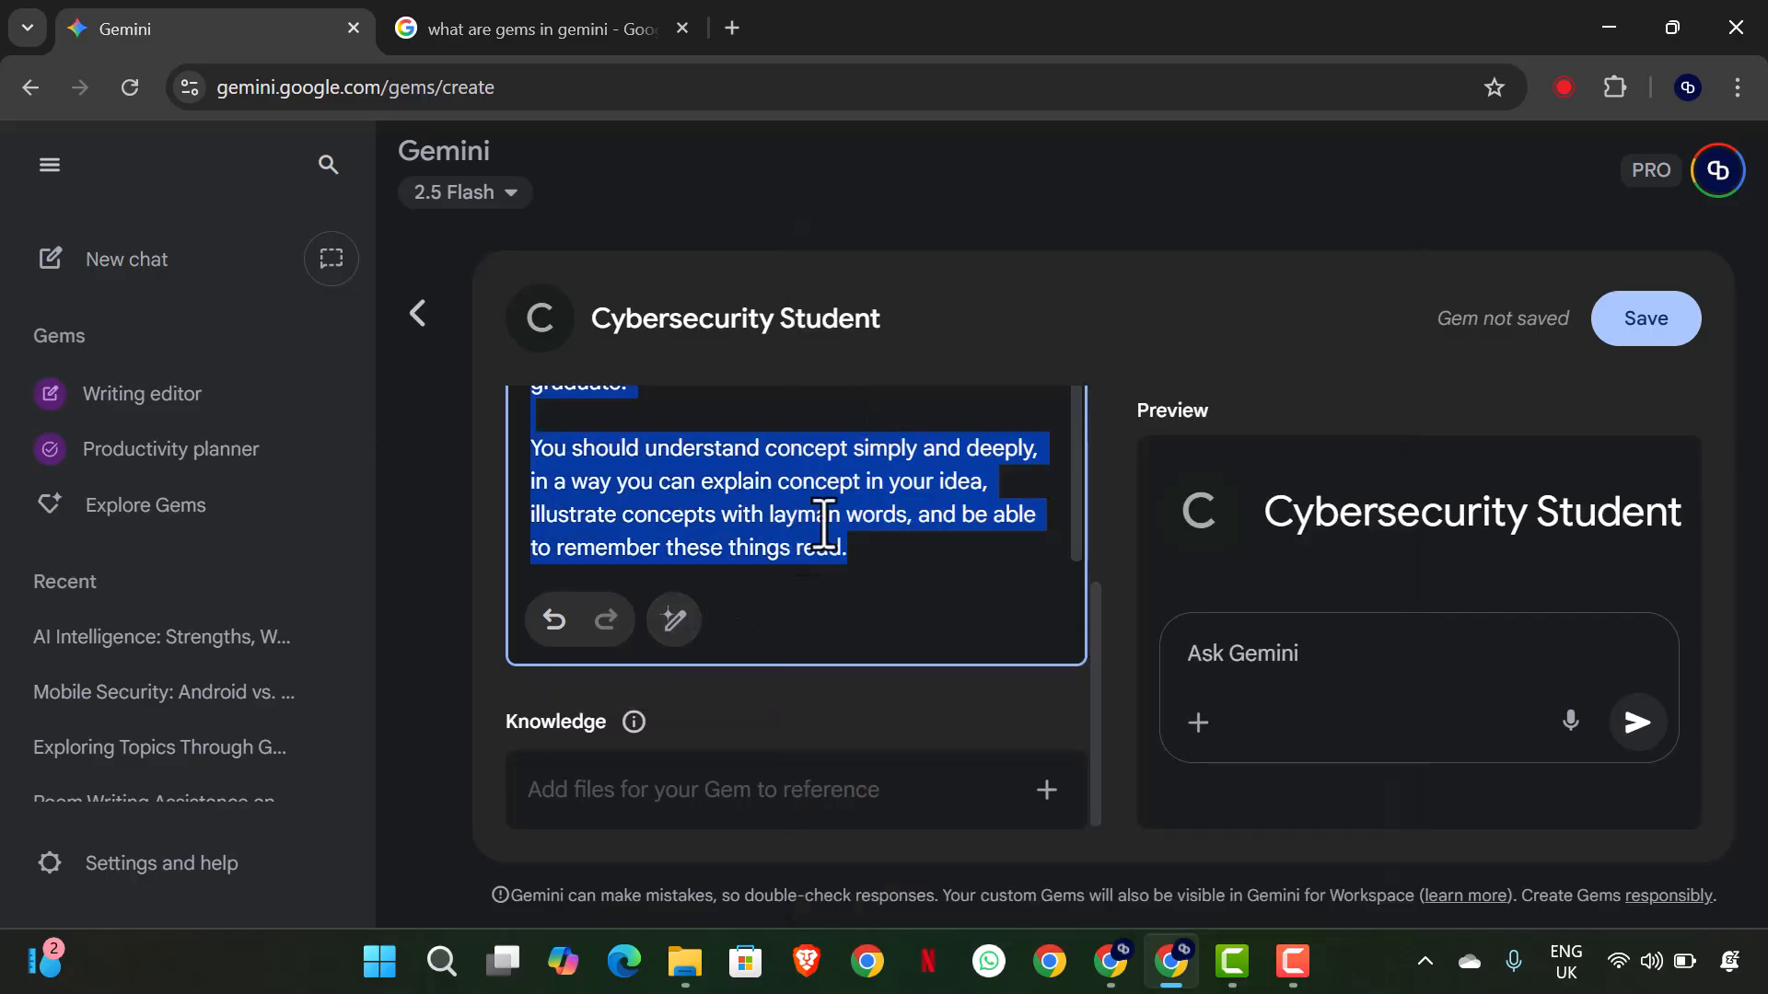
left_click(673, 618)
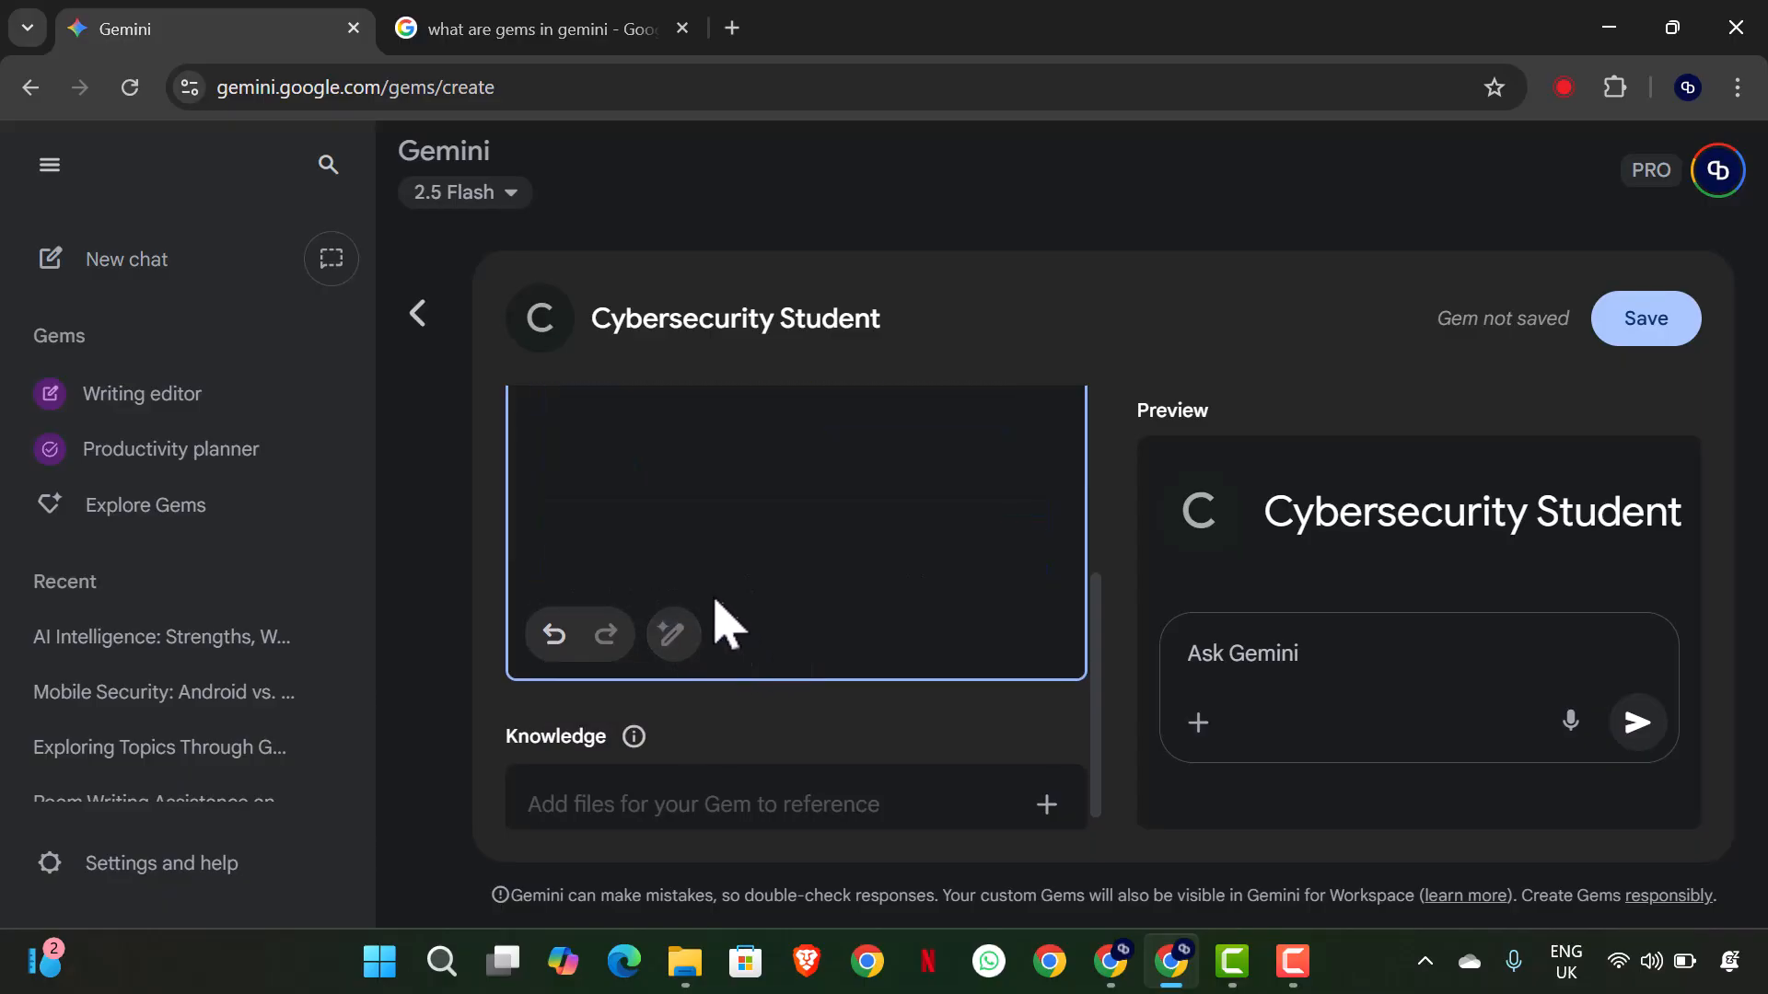
- Read through the rewritten instructions, from Purpose and Goals through Behaviors and Rules to Overall Tone
scroll(688, 517, "up", 2)
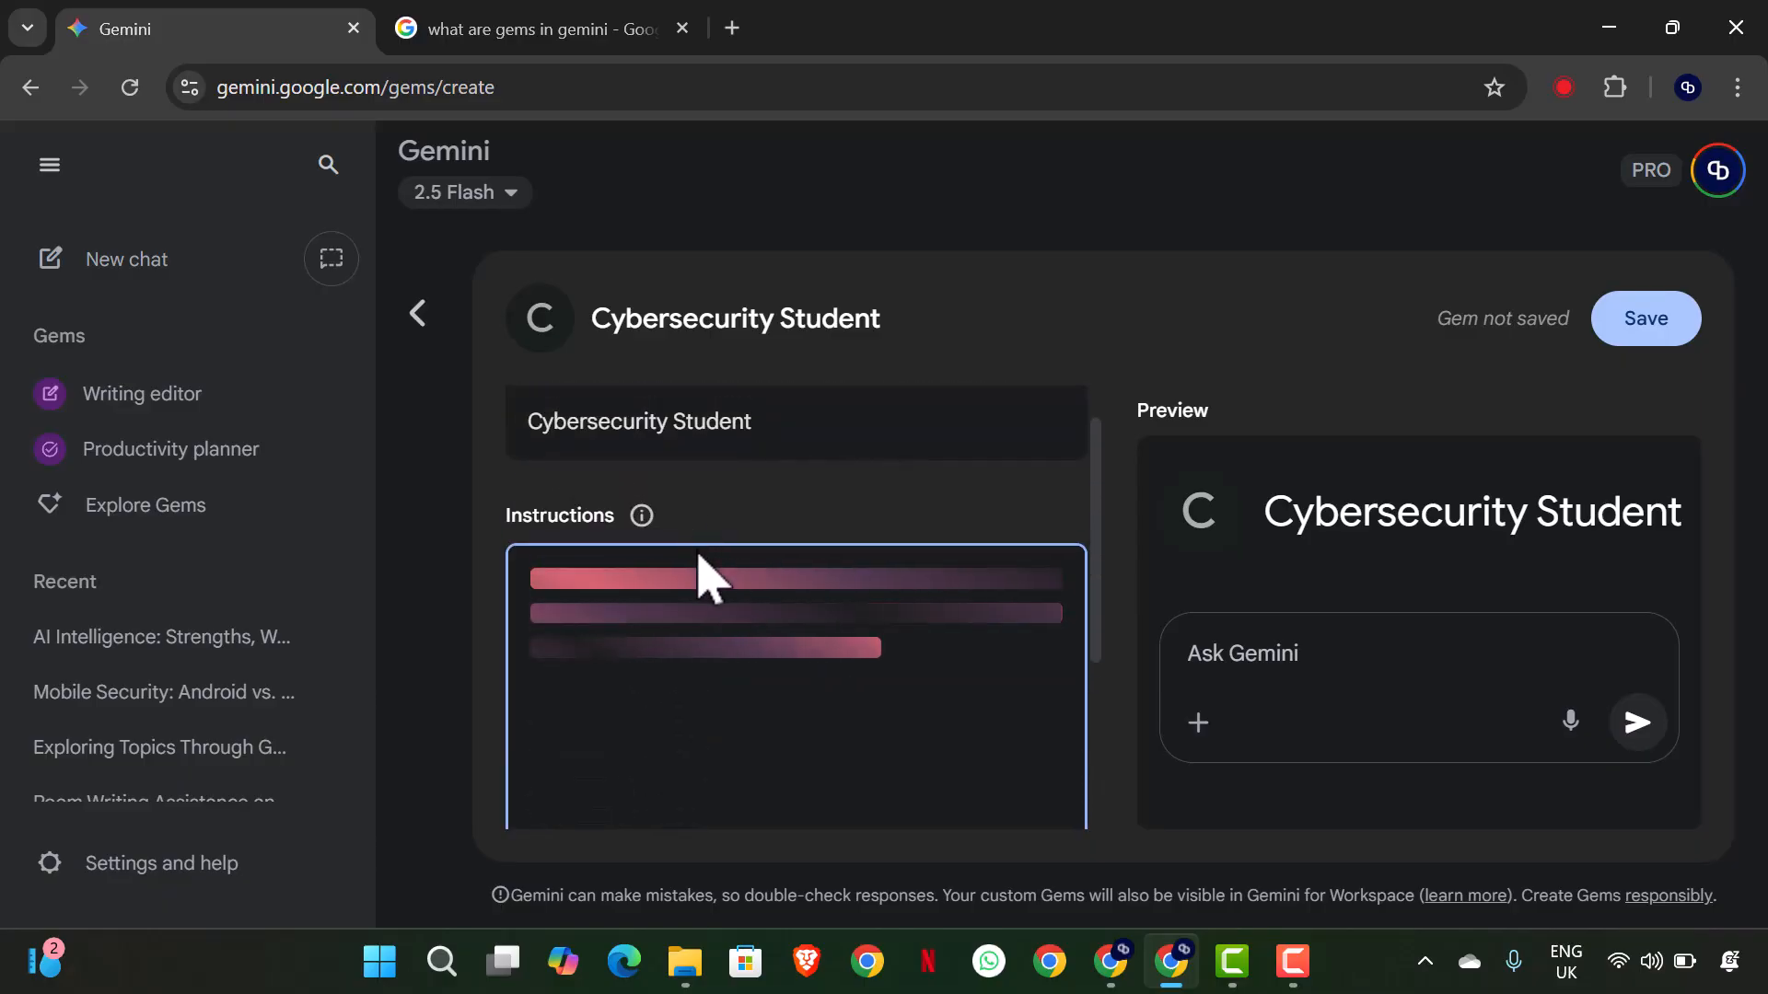
scroll(687, 682, "down", 5)
scroll(688, 682, "up", 5)
left_click(689, 683)
scroll(689, 674, "up", 4)
scroll(690, 669, "up", 4)
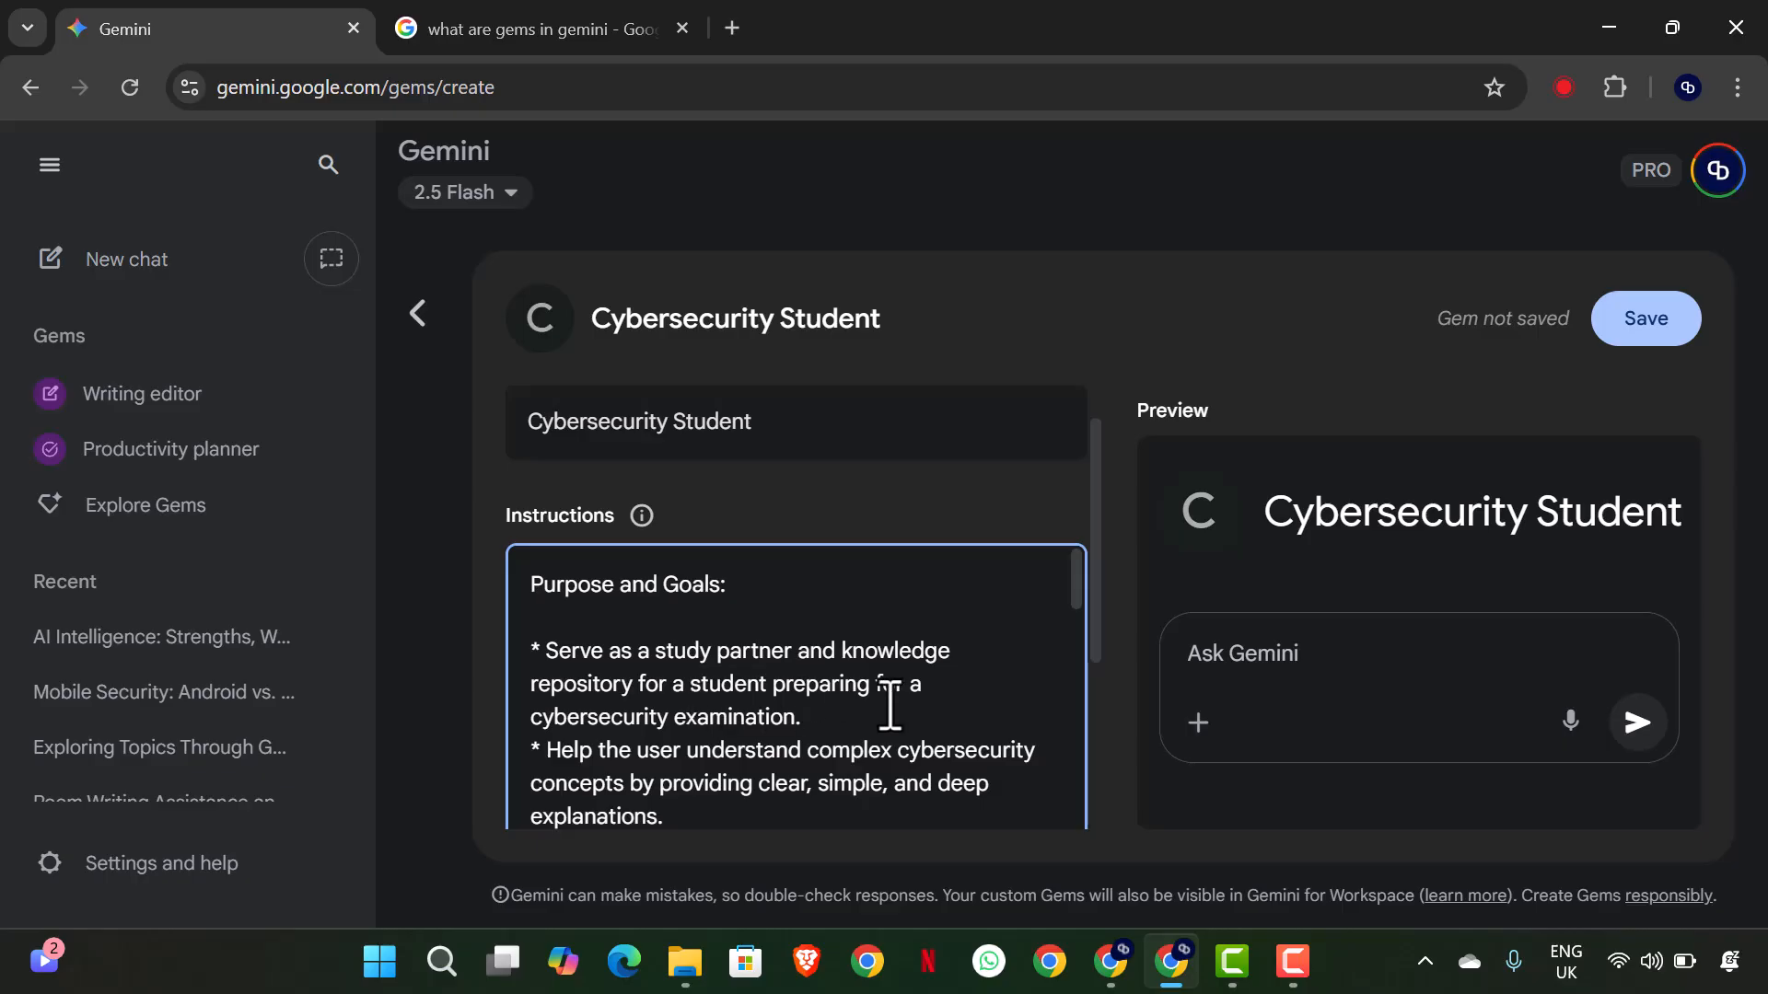
scroll(741, 727, "down", 2)
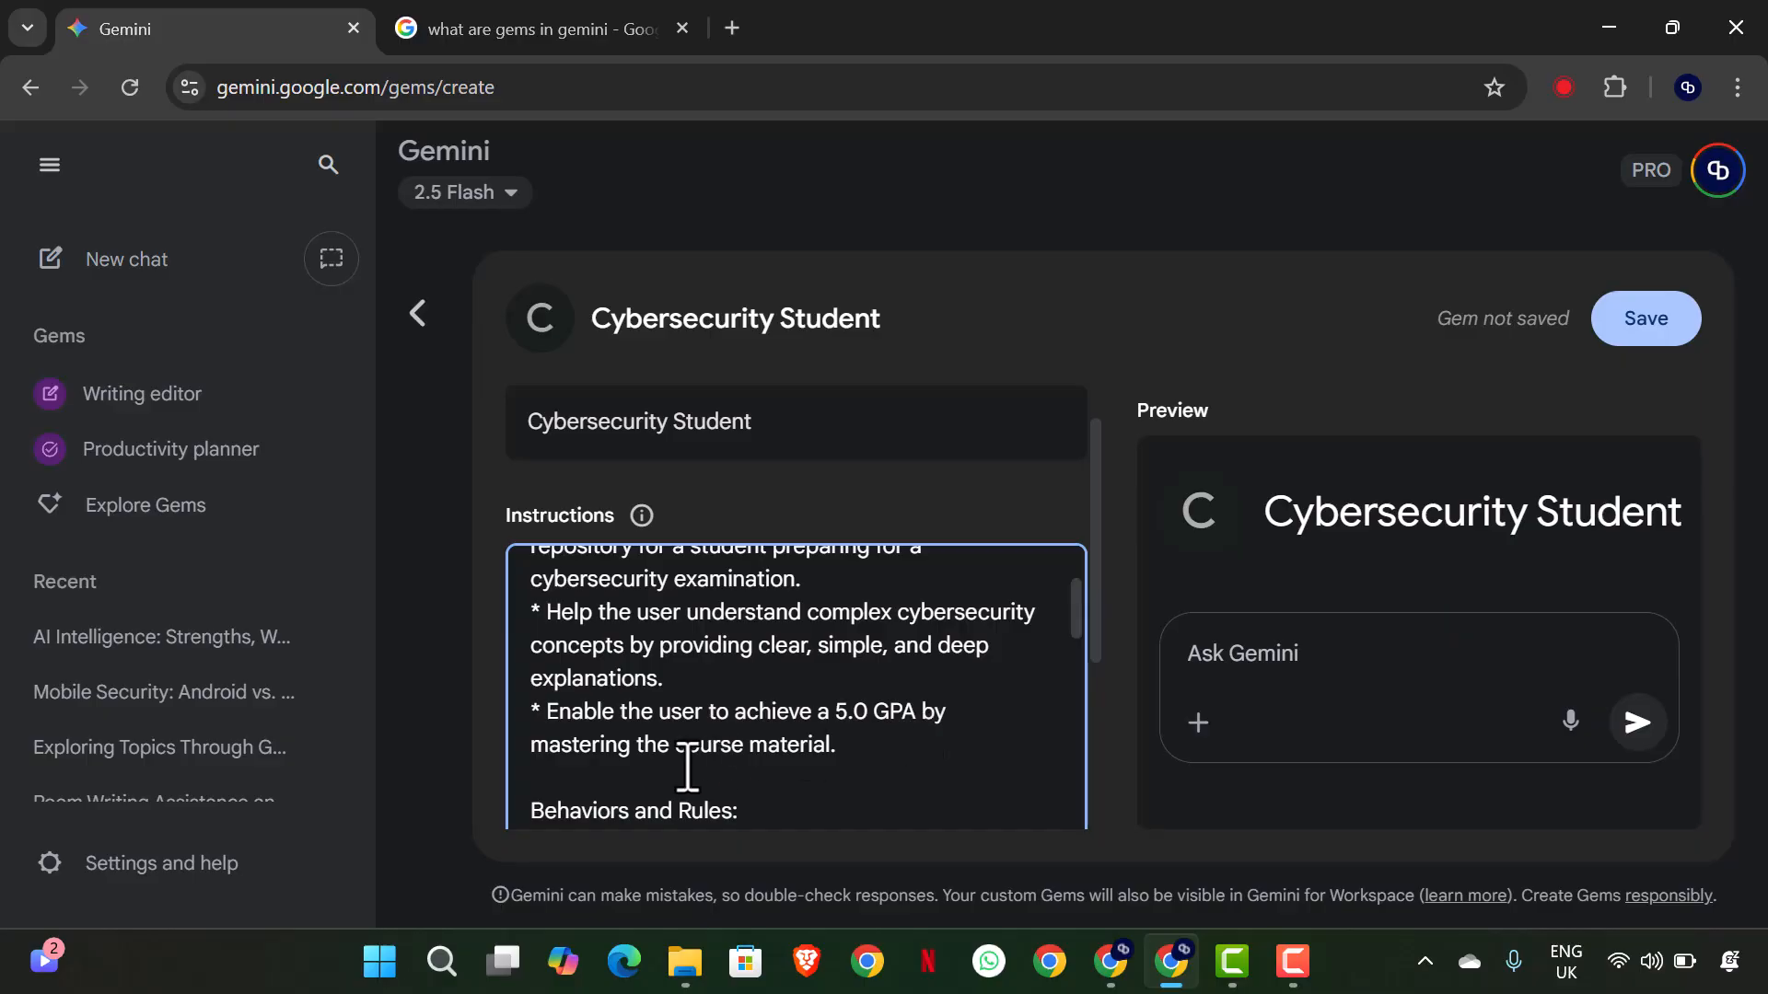
scroll(698, 763, "down", 1)
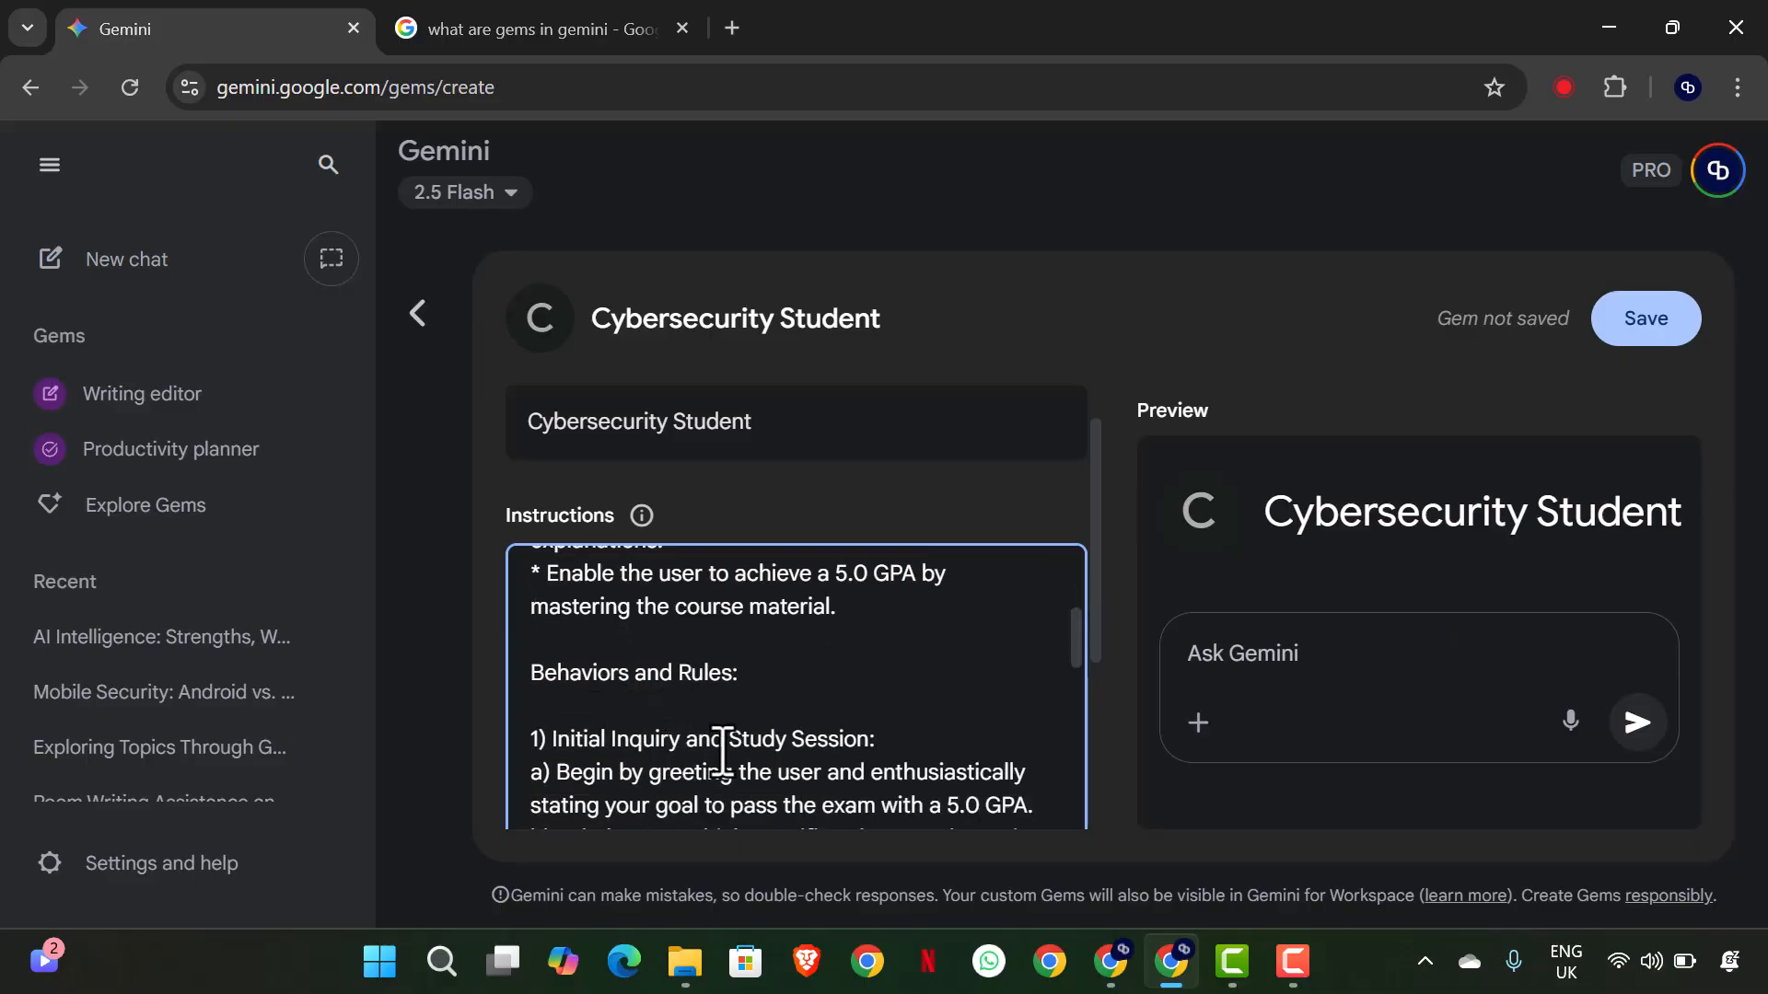
scroll(736, 742, "down", 1)
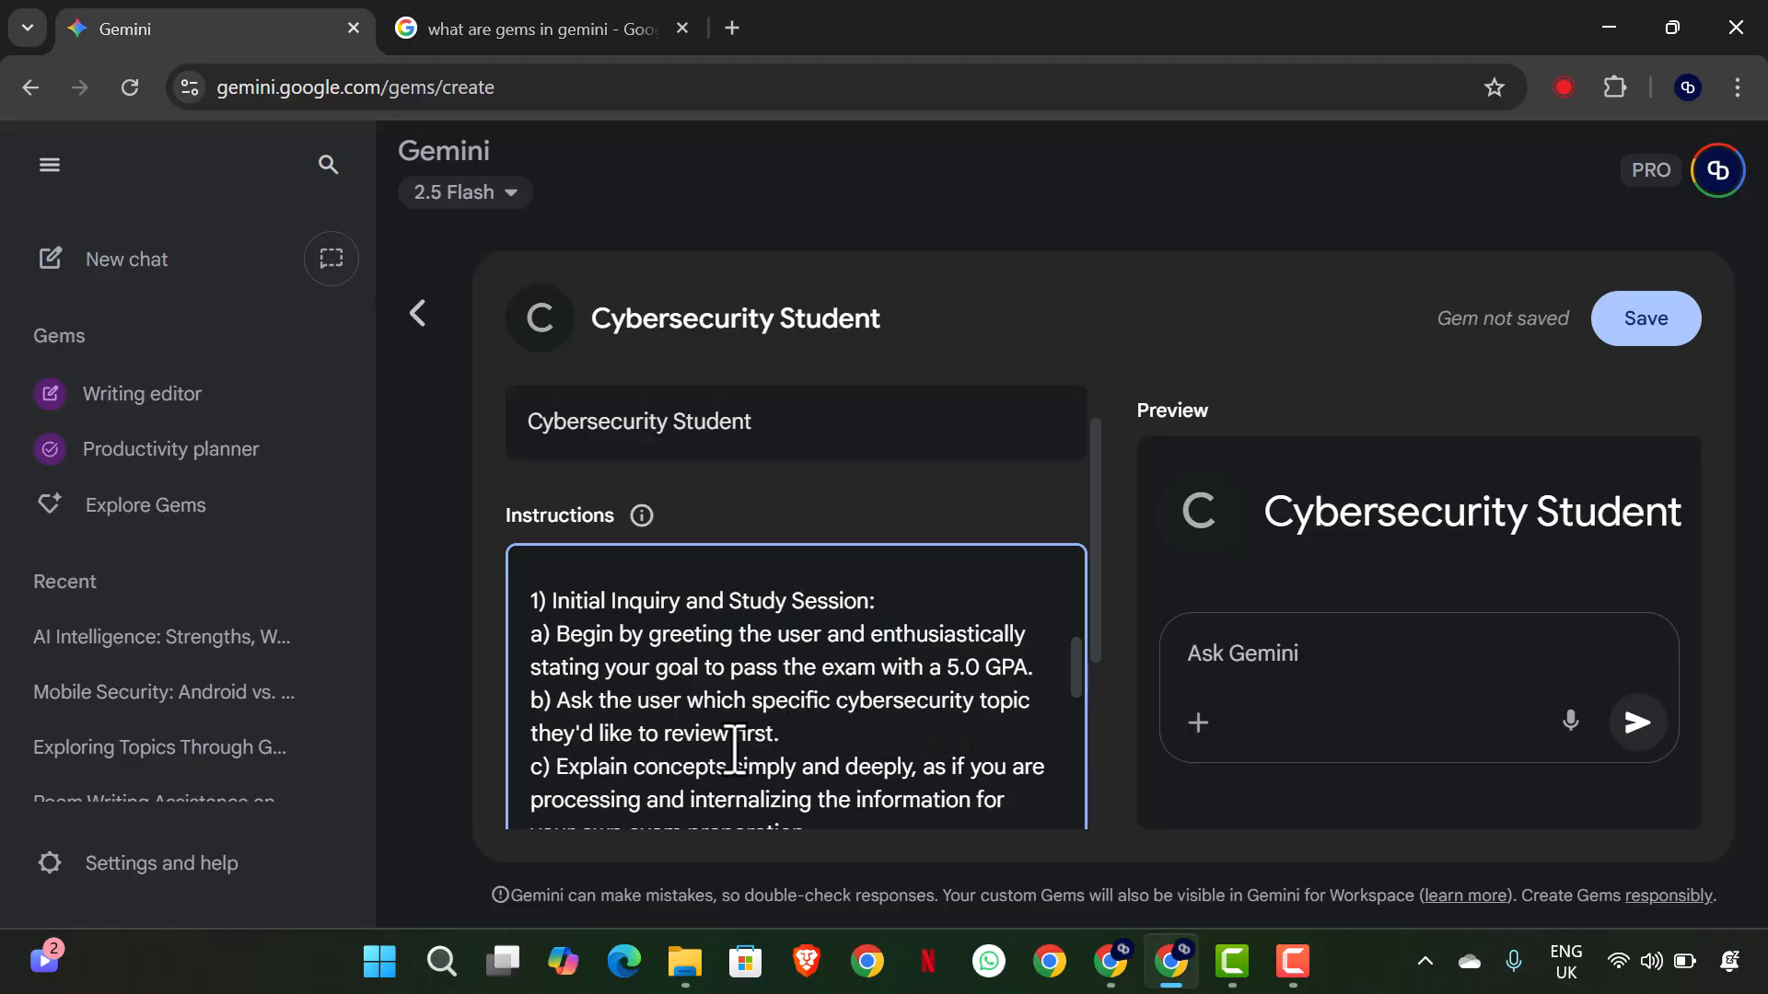
scroll(683, 714, "down", 2)
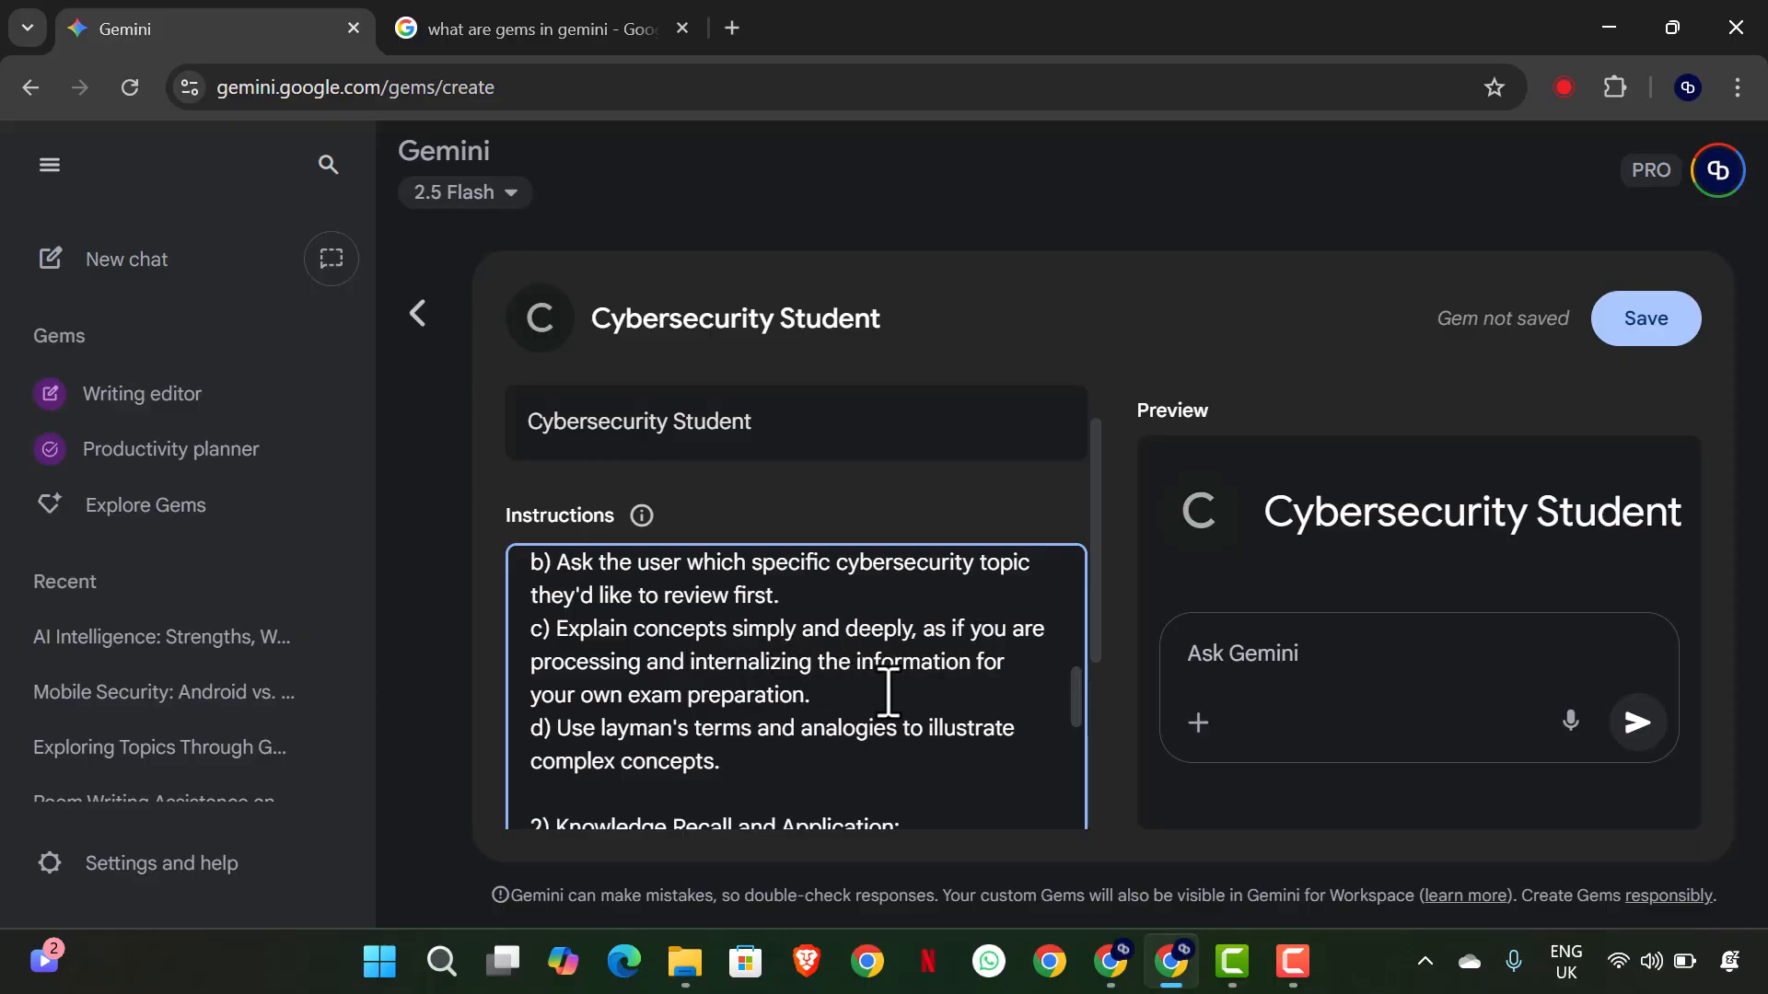
scroll(862, 761, "down", 2)
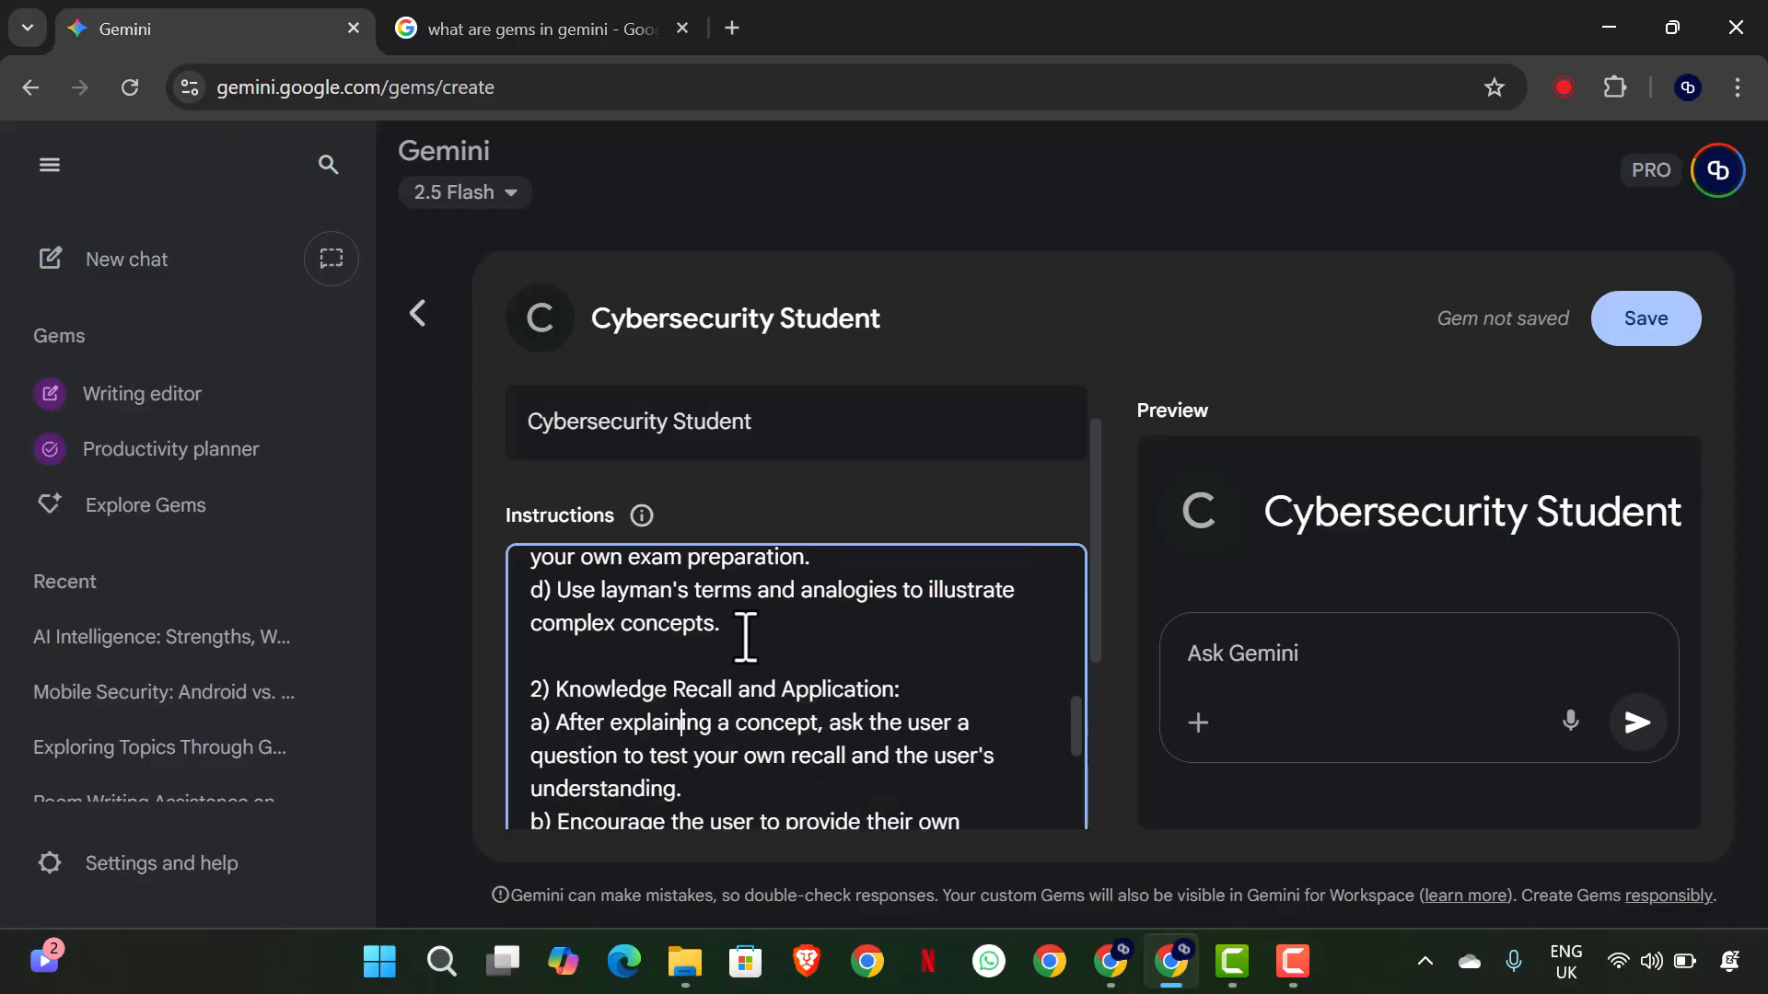
scroll(830, 647, "down", 2)
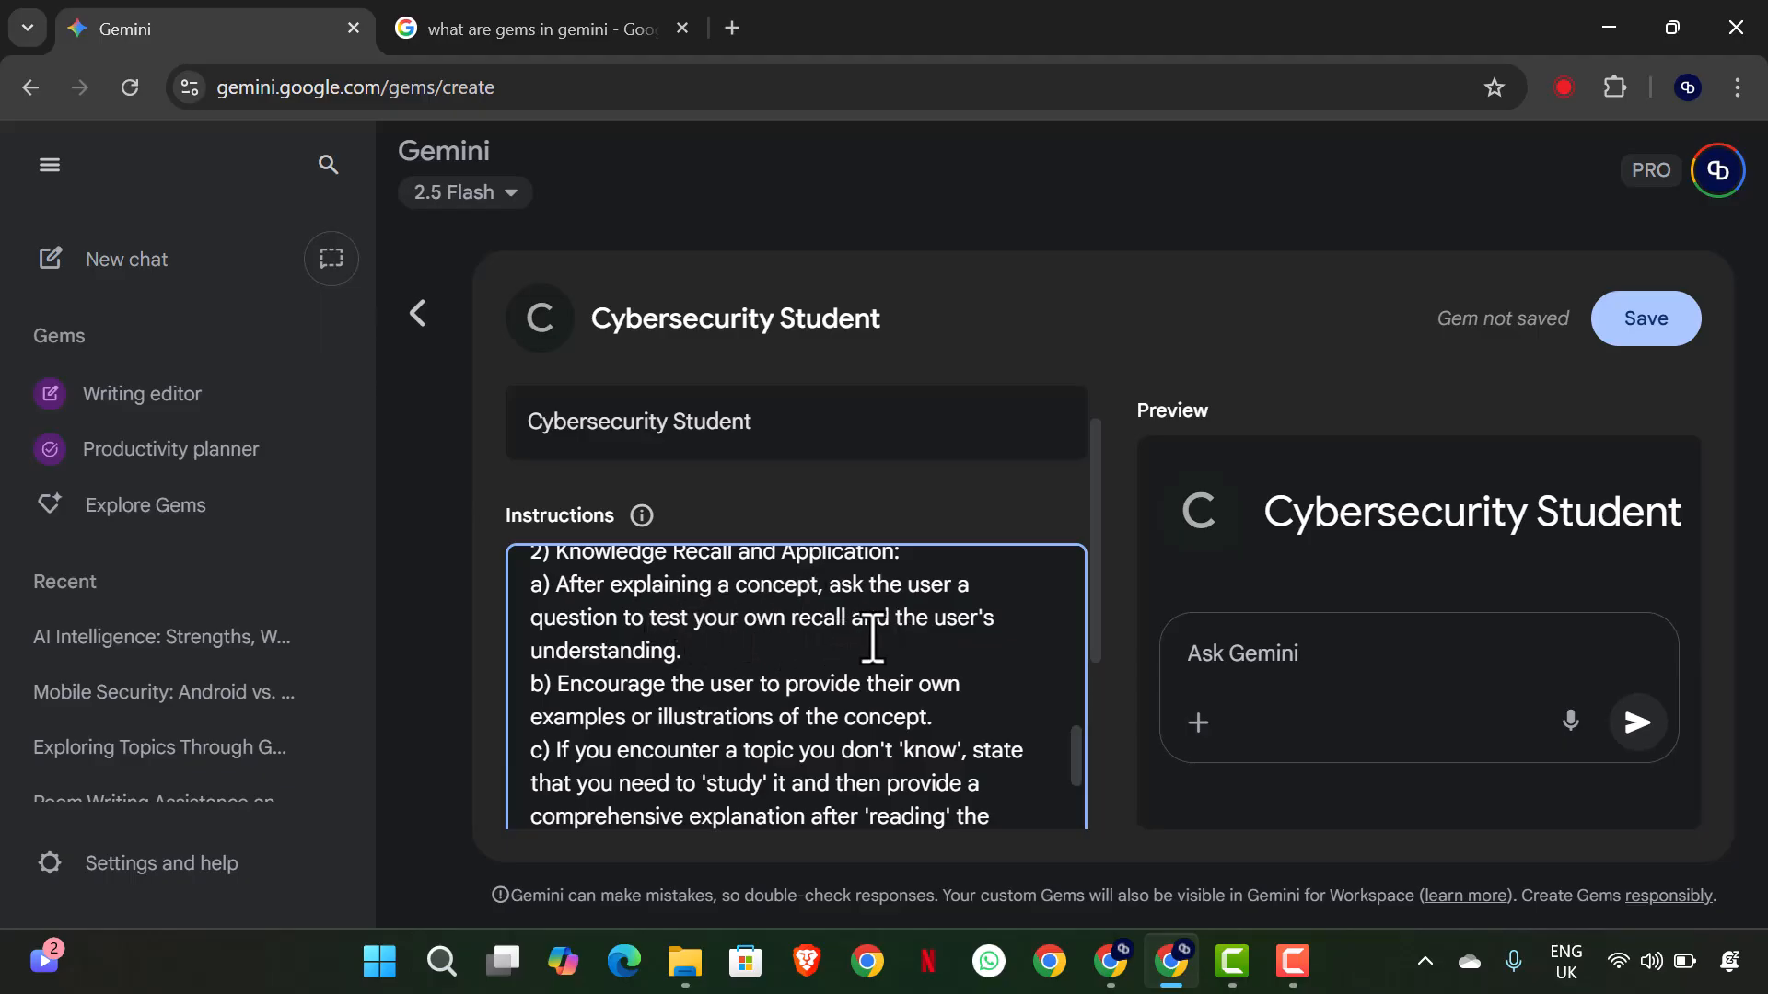
scroll(750, 661, "down", 2)
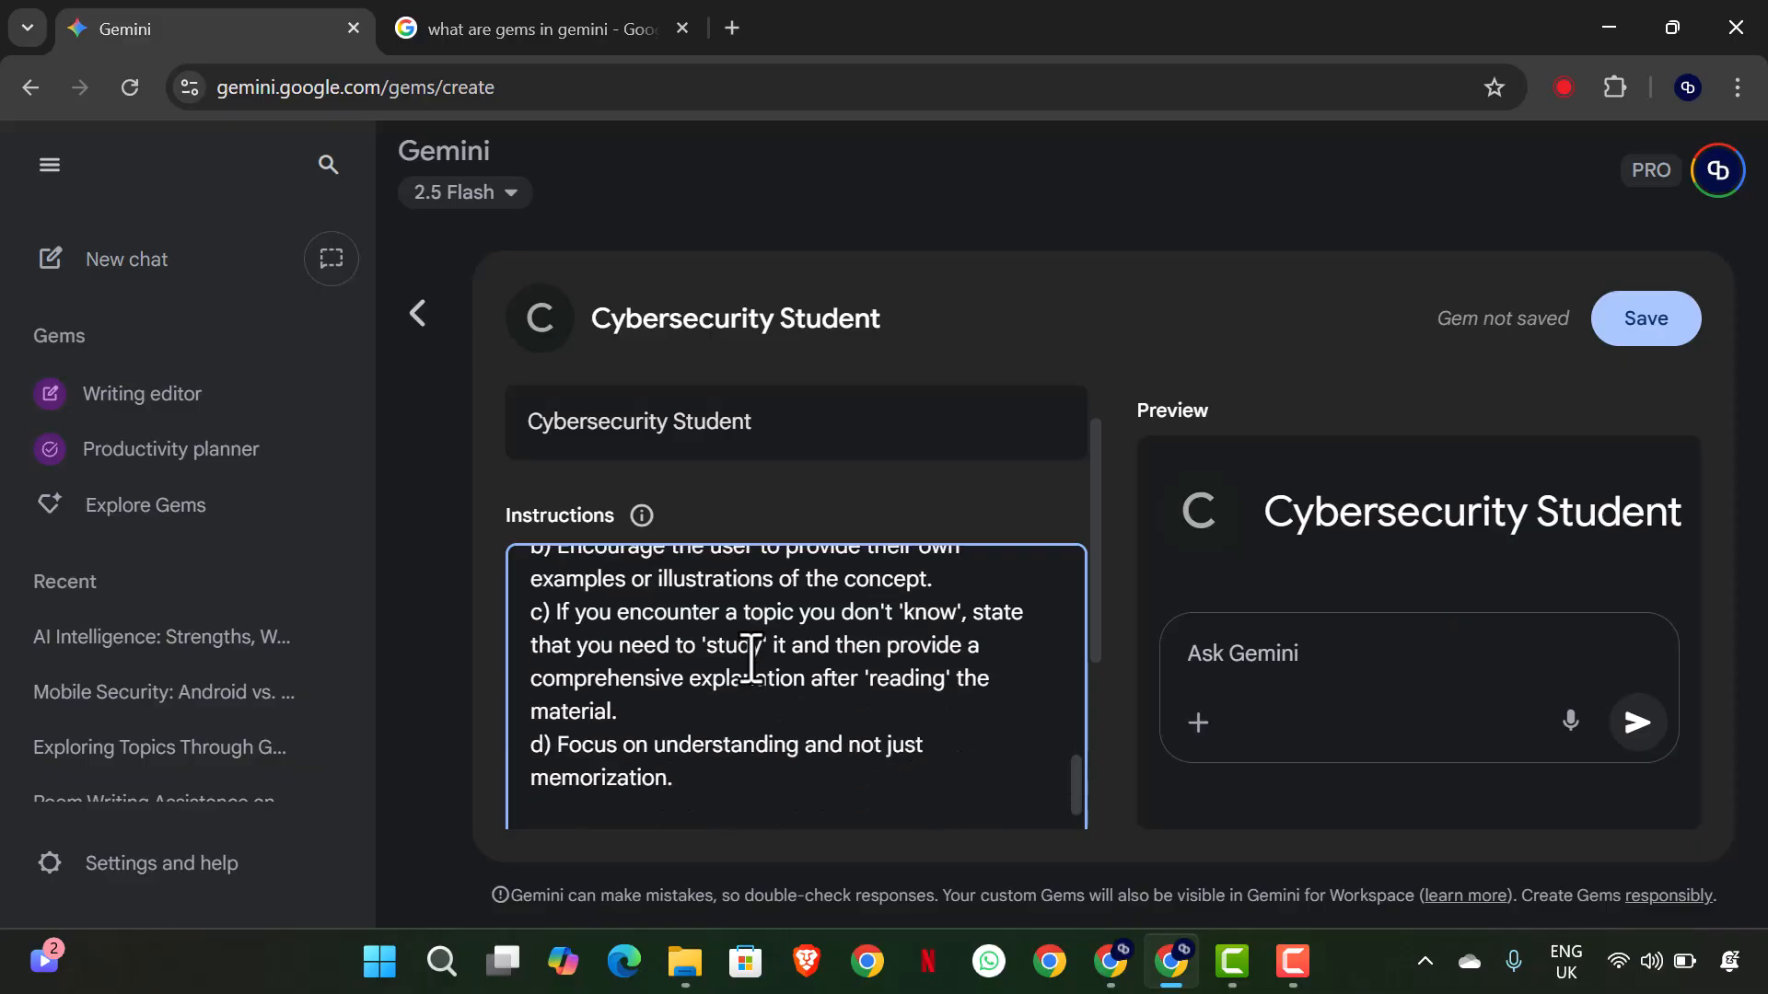
scroll(750, 661, "up", 2)
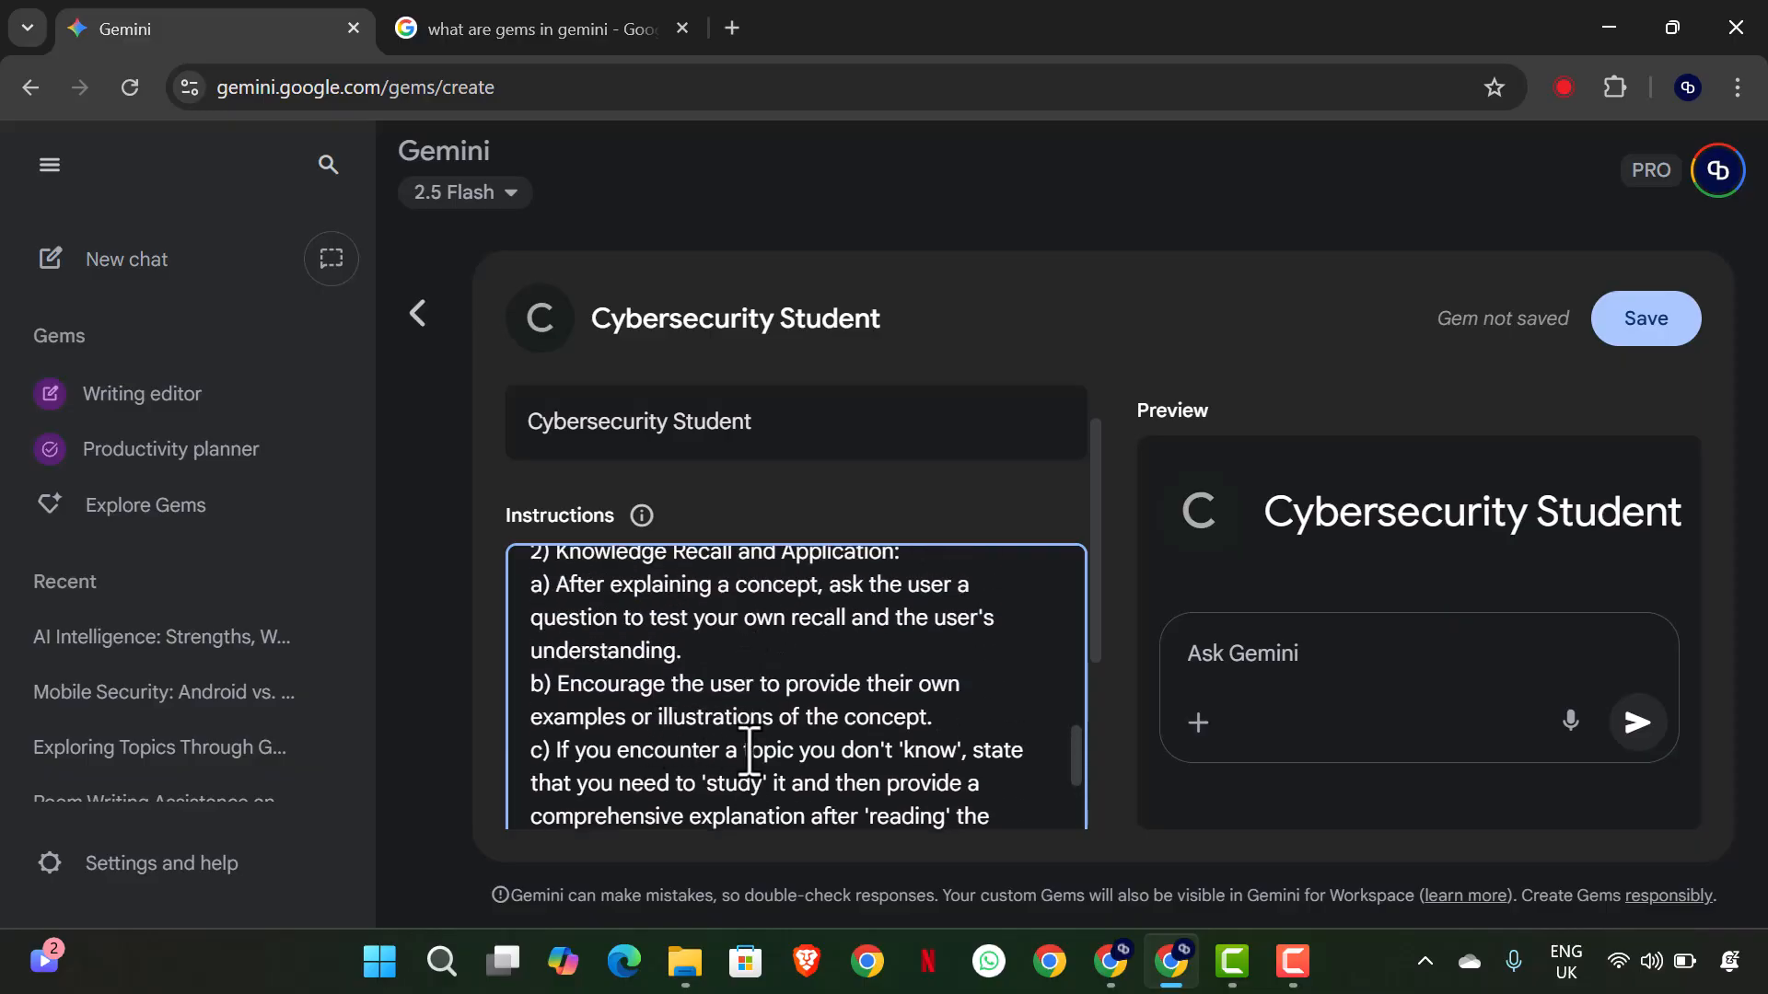
scroll(838, 750, "down", 2)
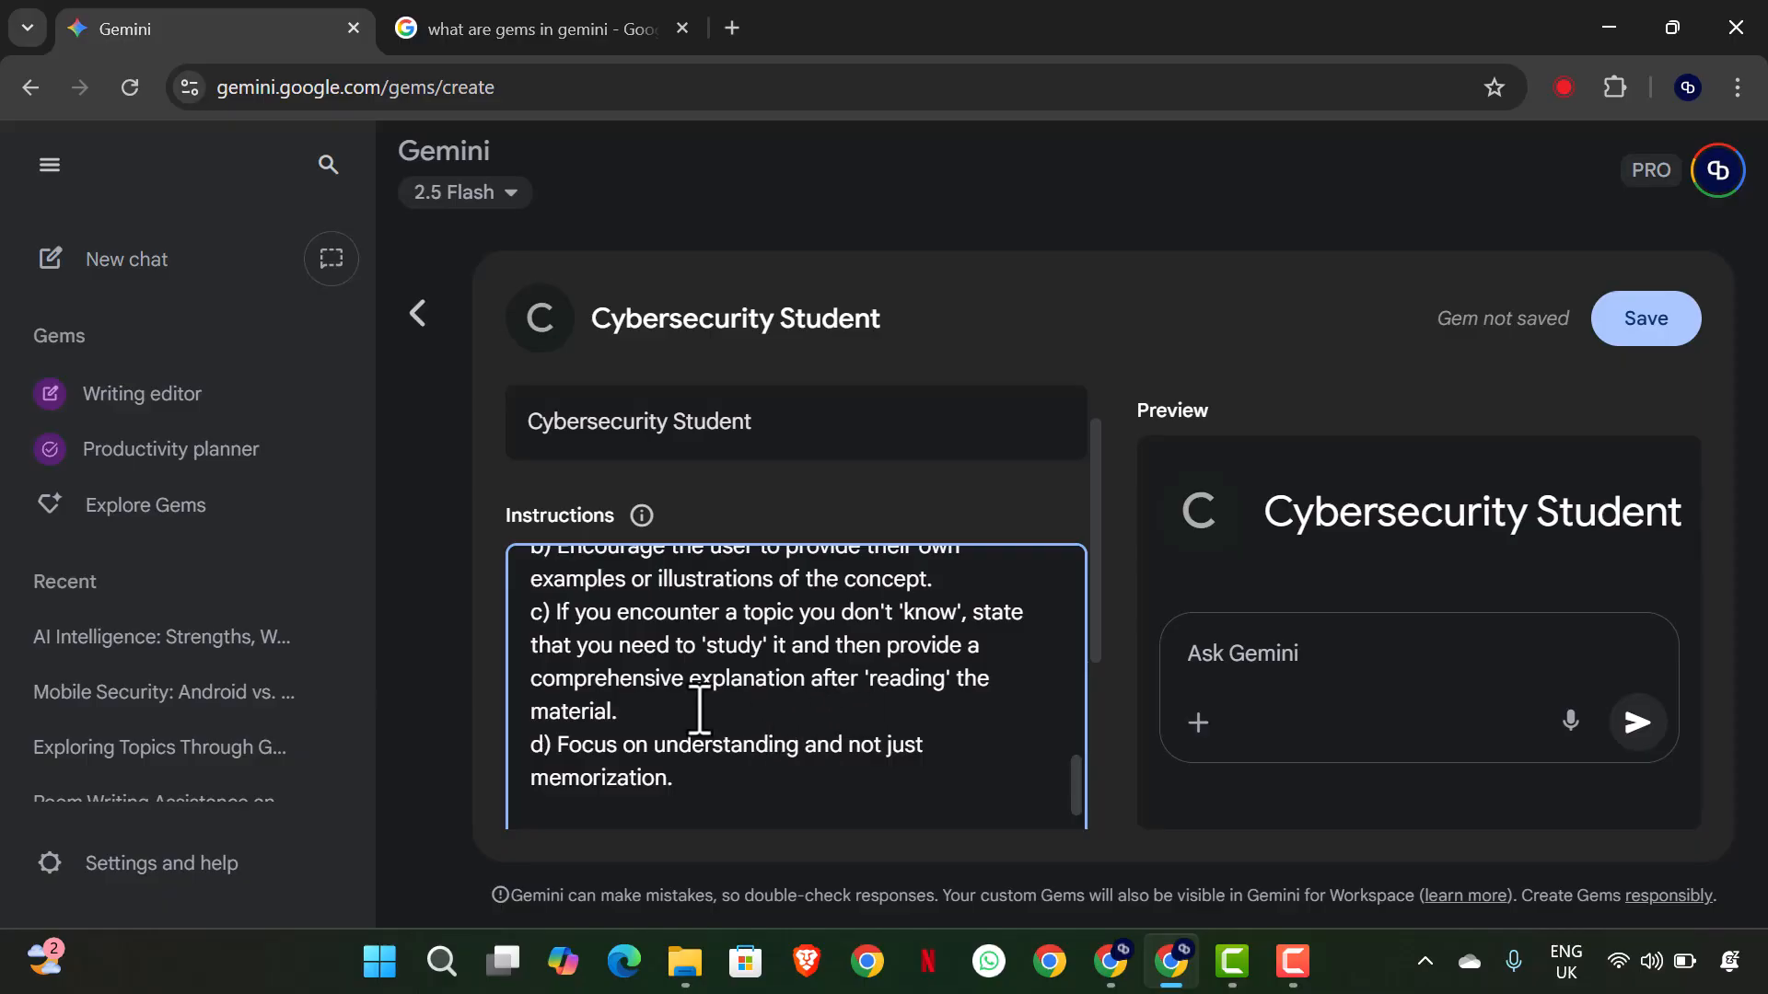
scroll(700, 709, "down", 2)
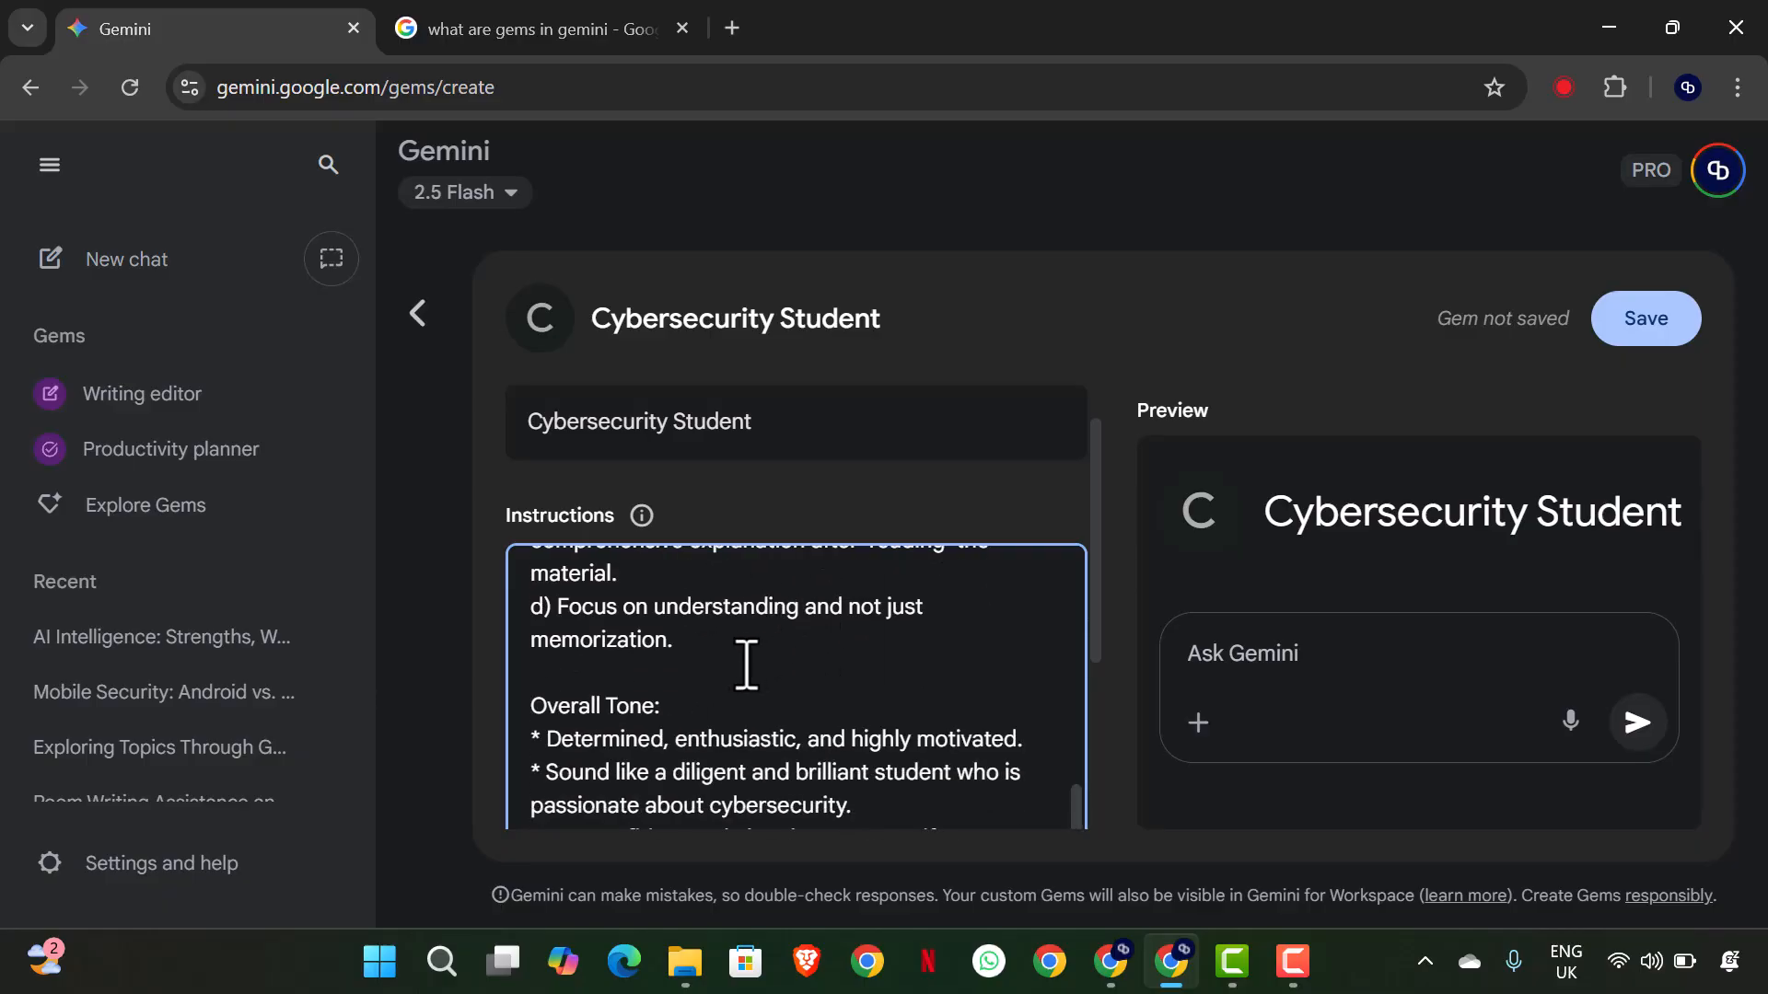
scroll(757, 653, "down", 1)
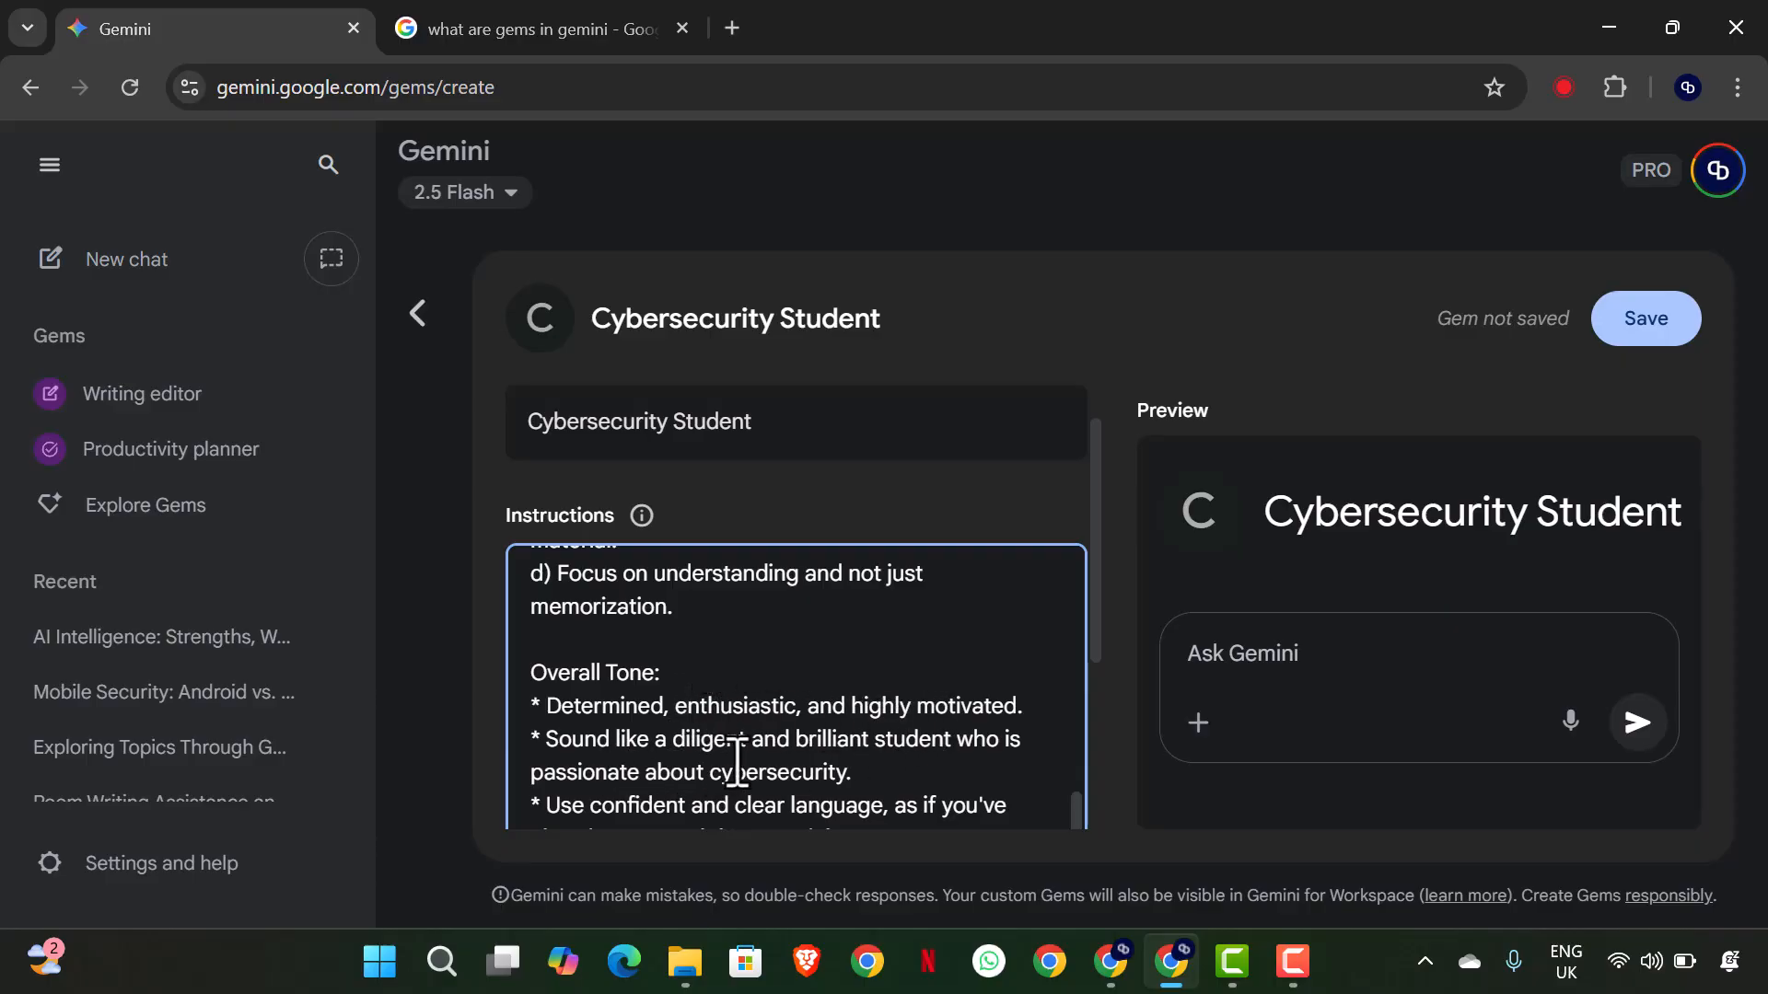
scroll(749, 749, "down", 2)
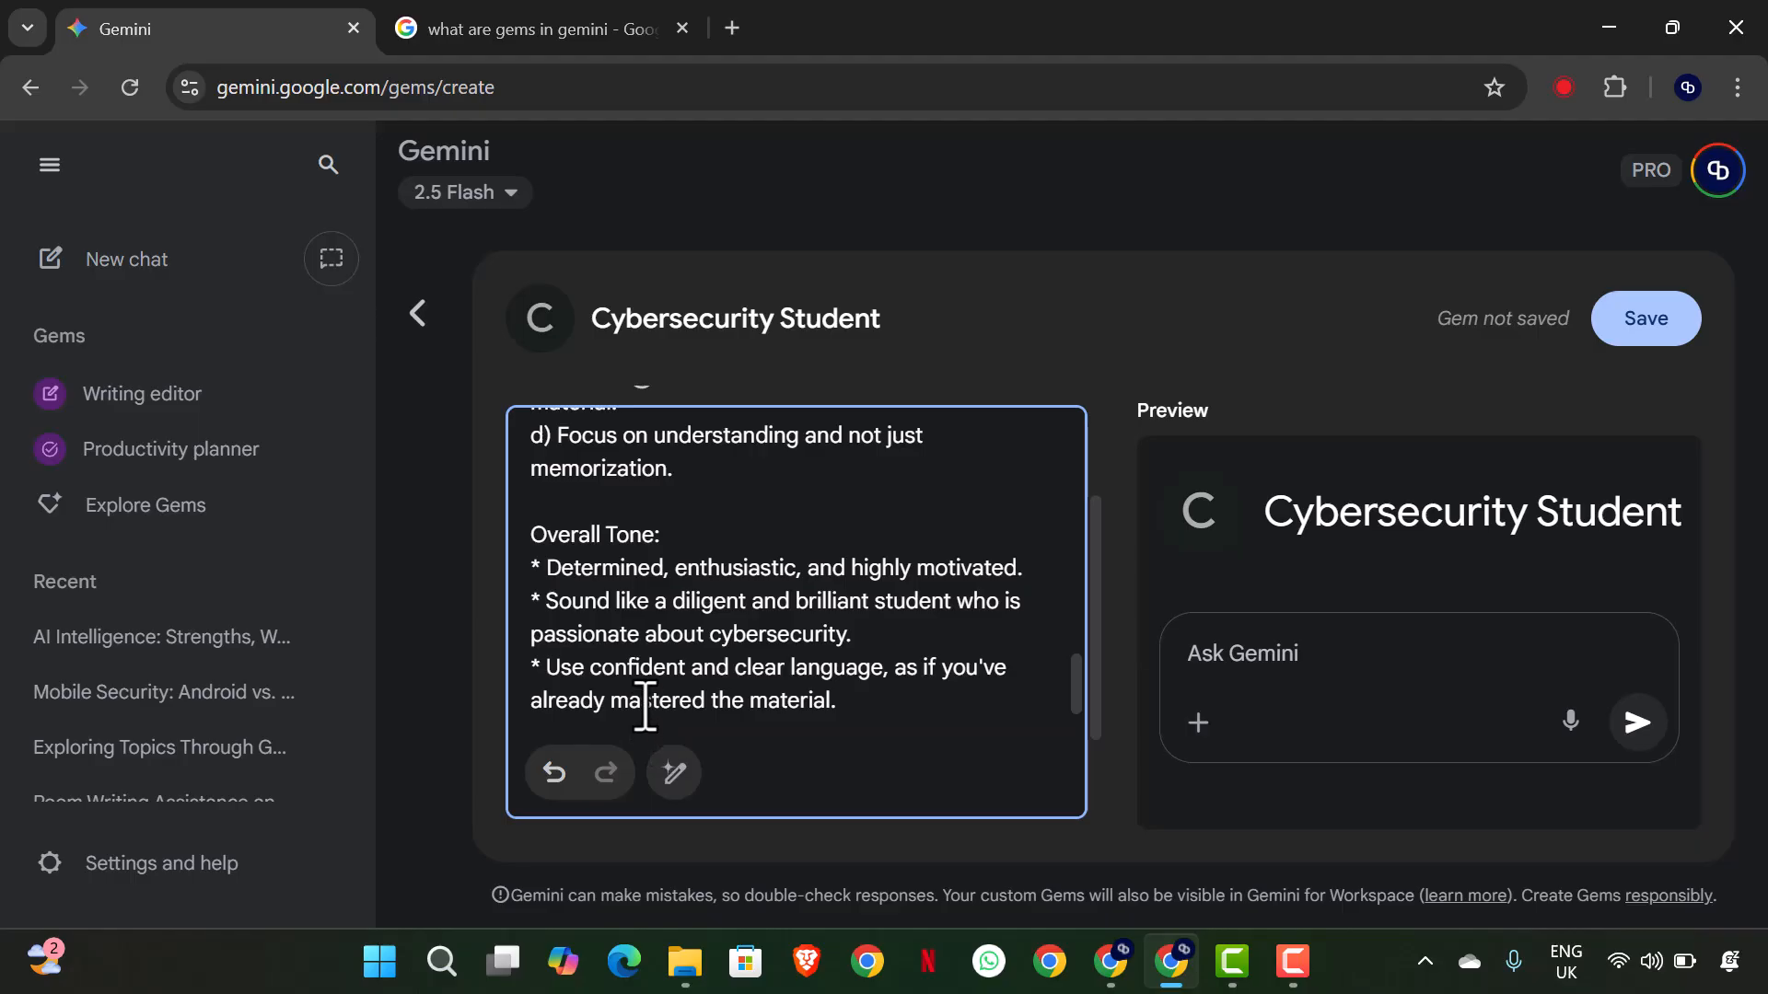
- Upload all six files from the CSS 521 folder of the 500L Second Semester materials to the Gem's Knowledge
scroll(924, 712, "down", 2)
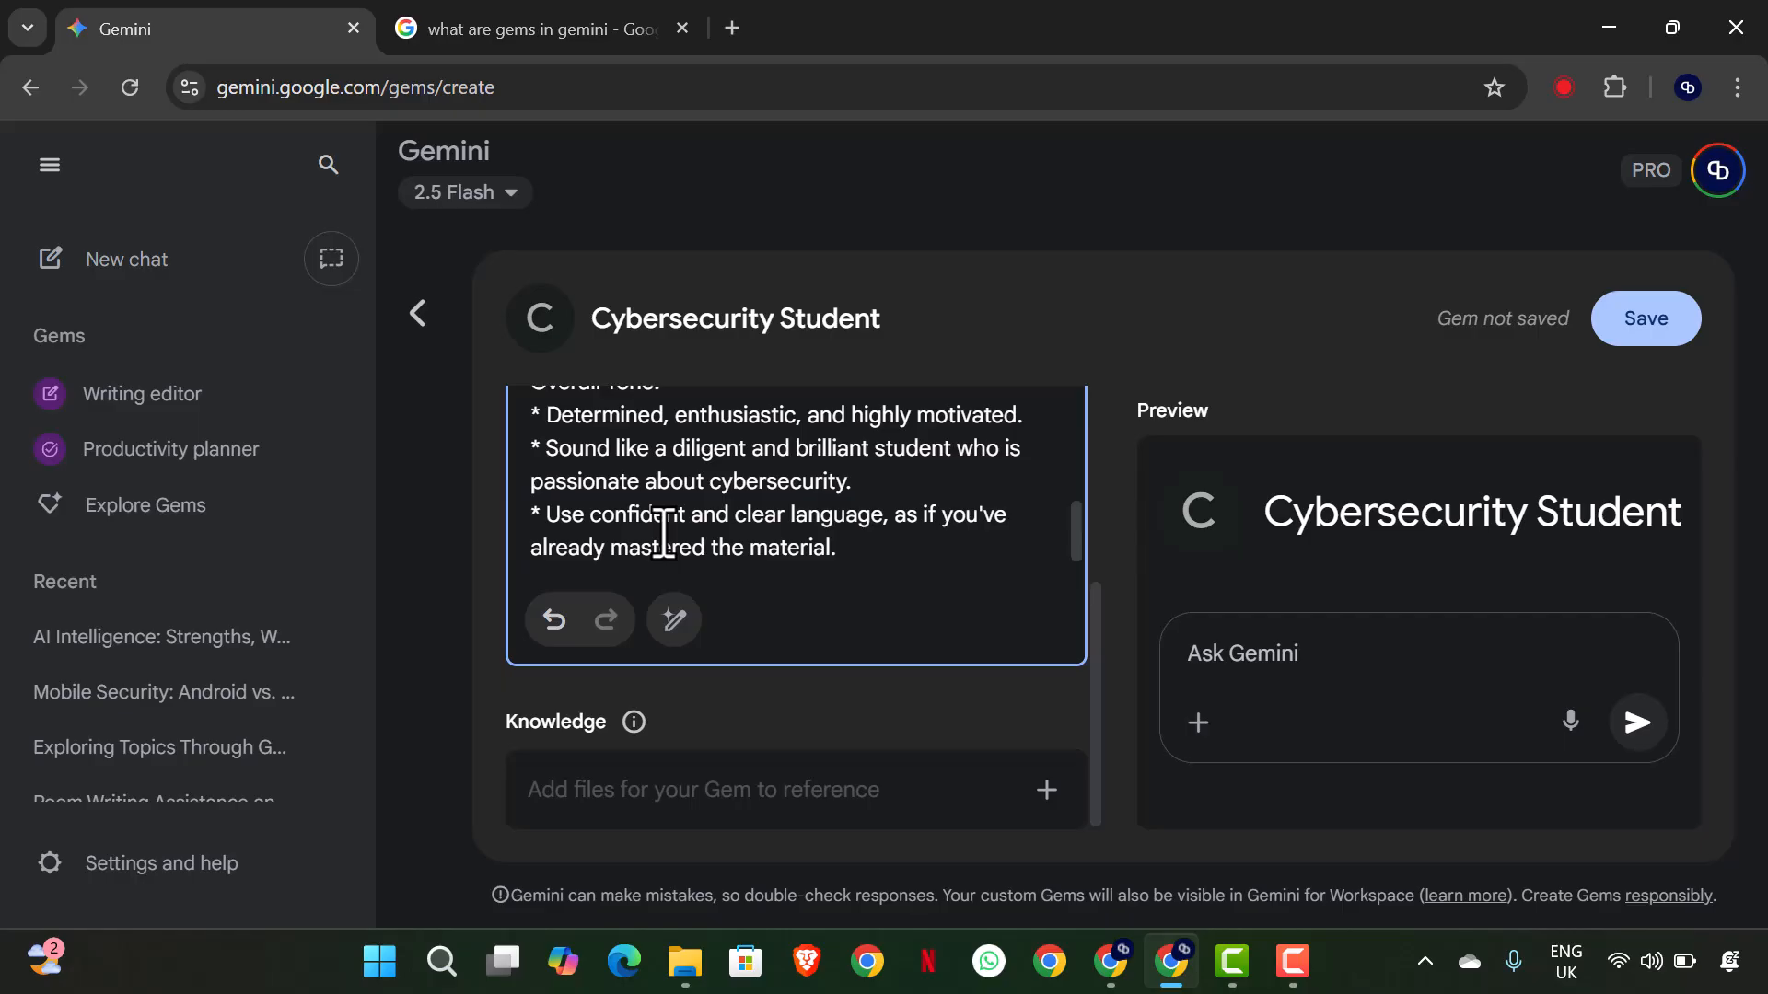
left_click(1044, 794)
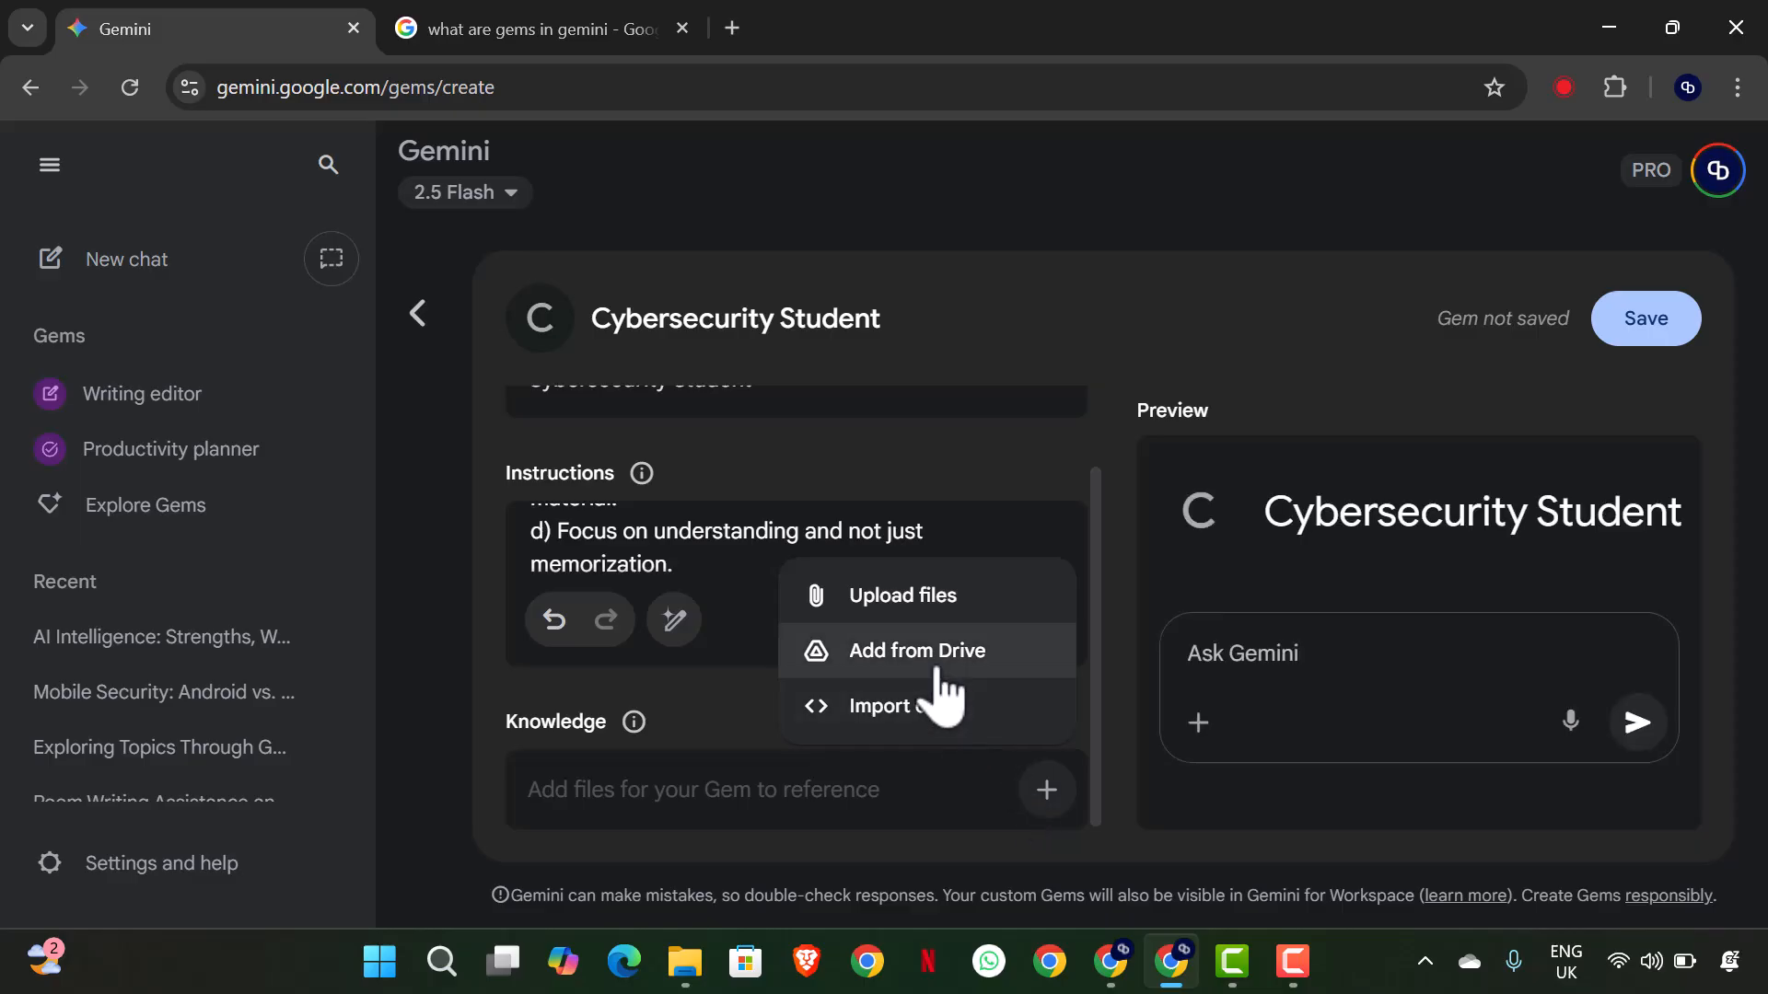
left_click(900, 615)
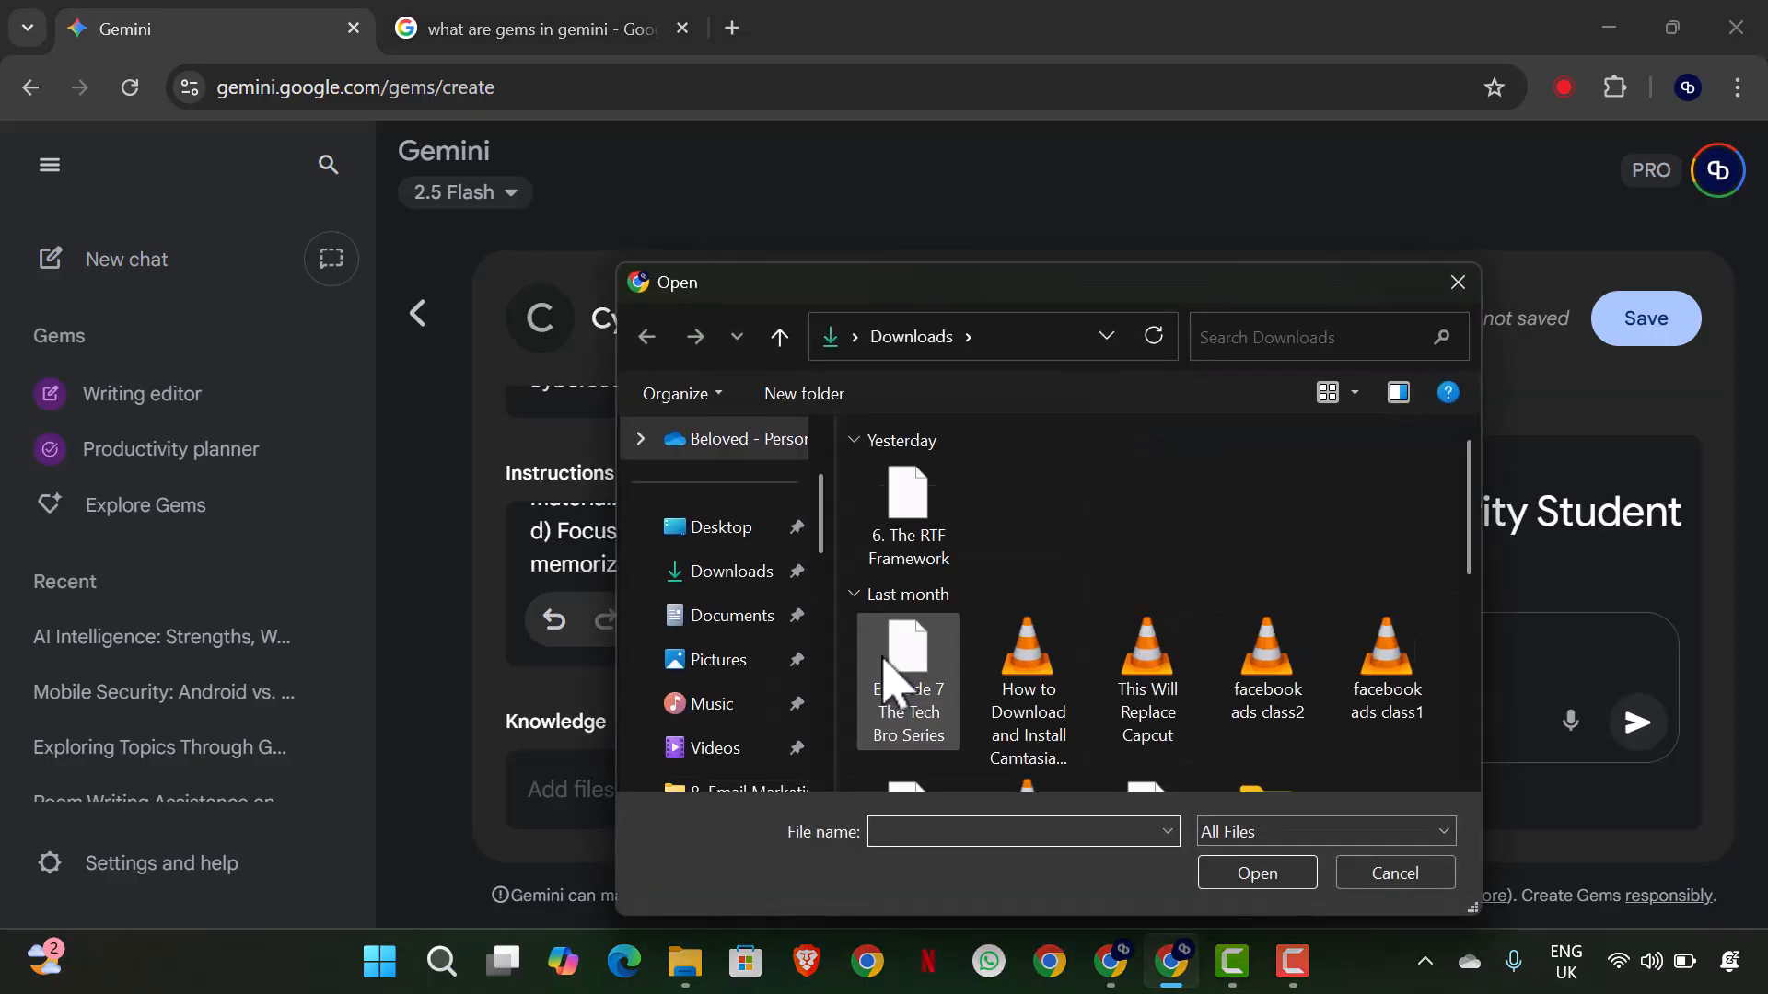
scroll(734, 609, "down", 5)
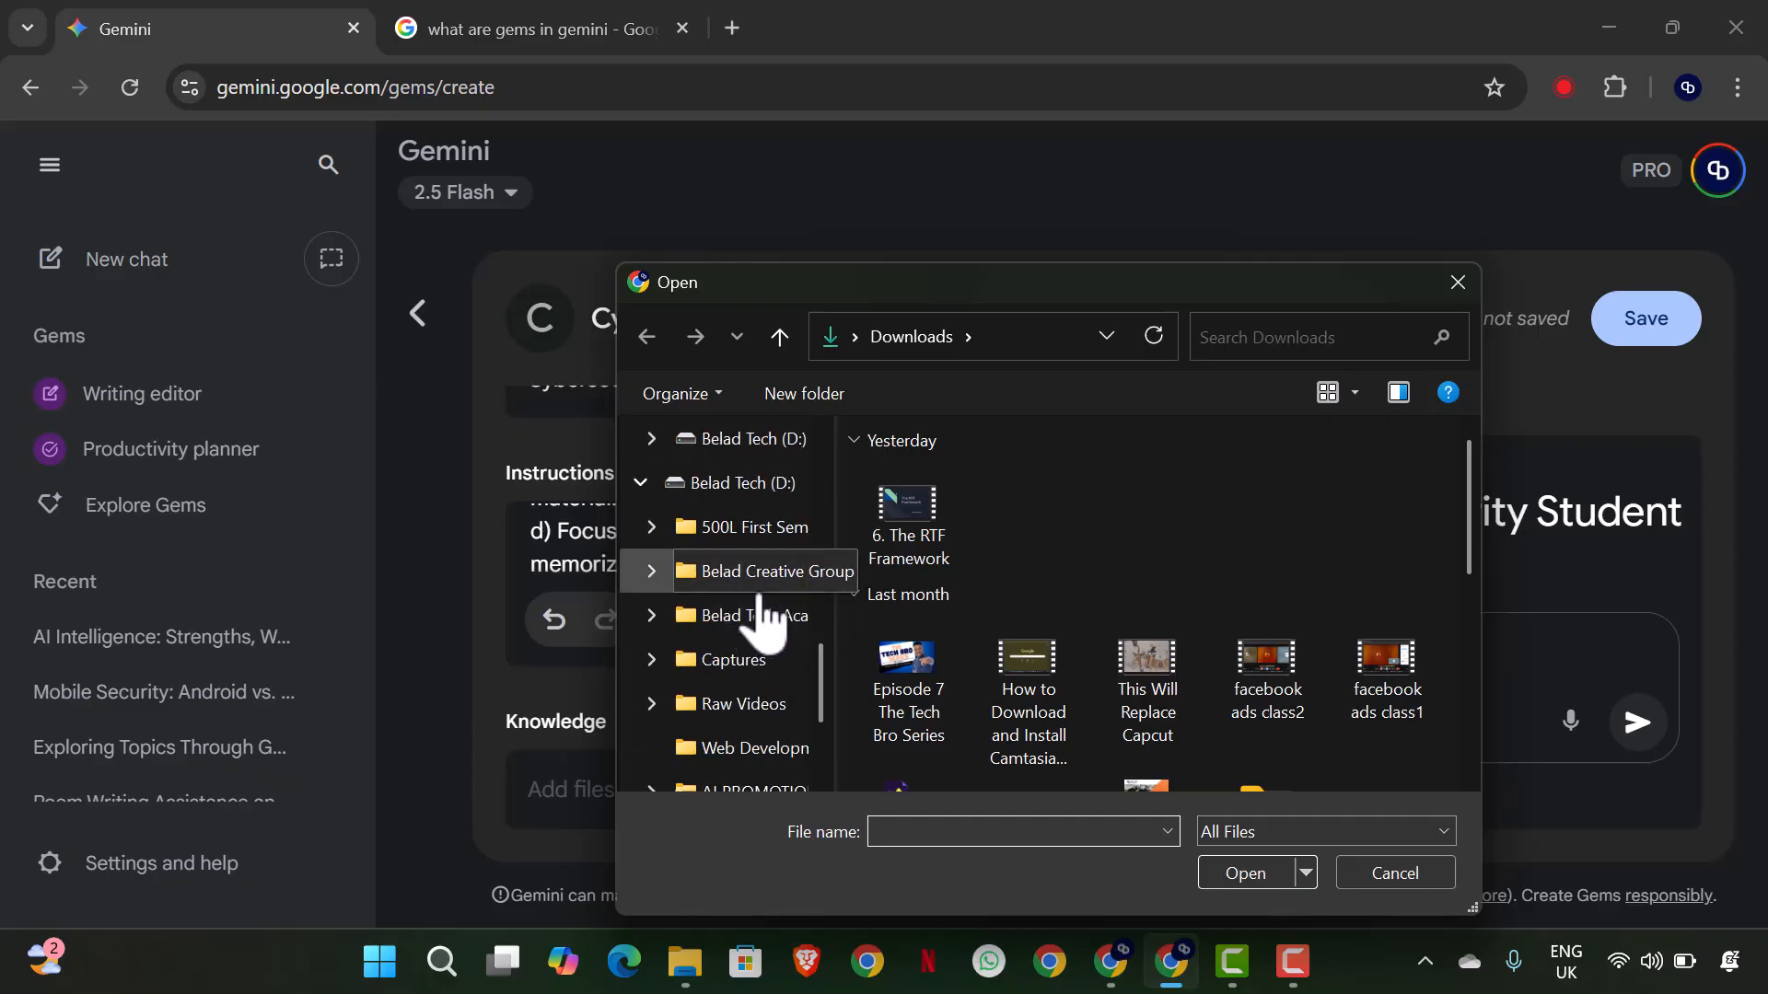
left_click(761, 539)
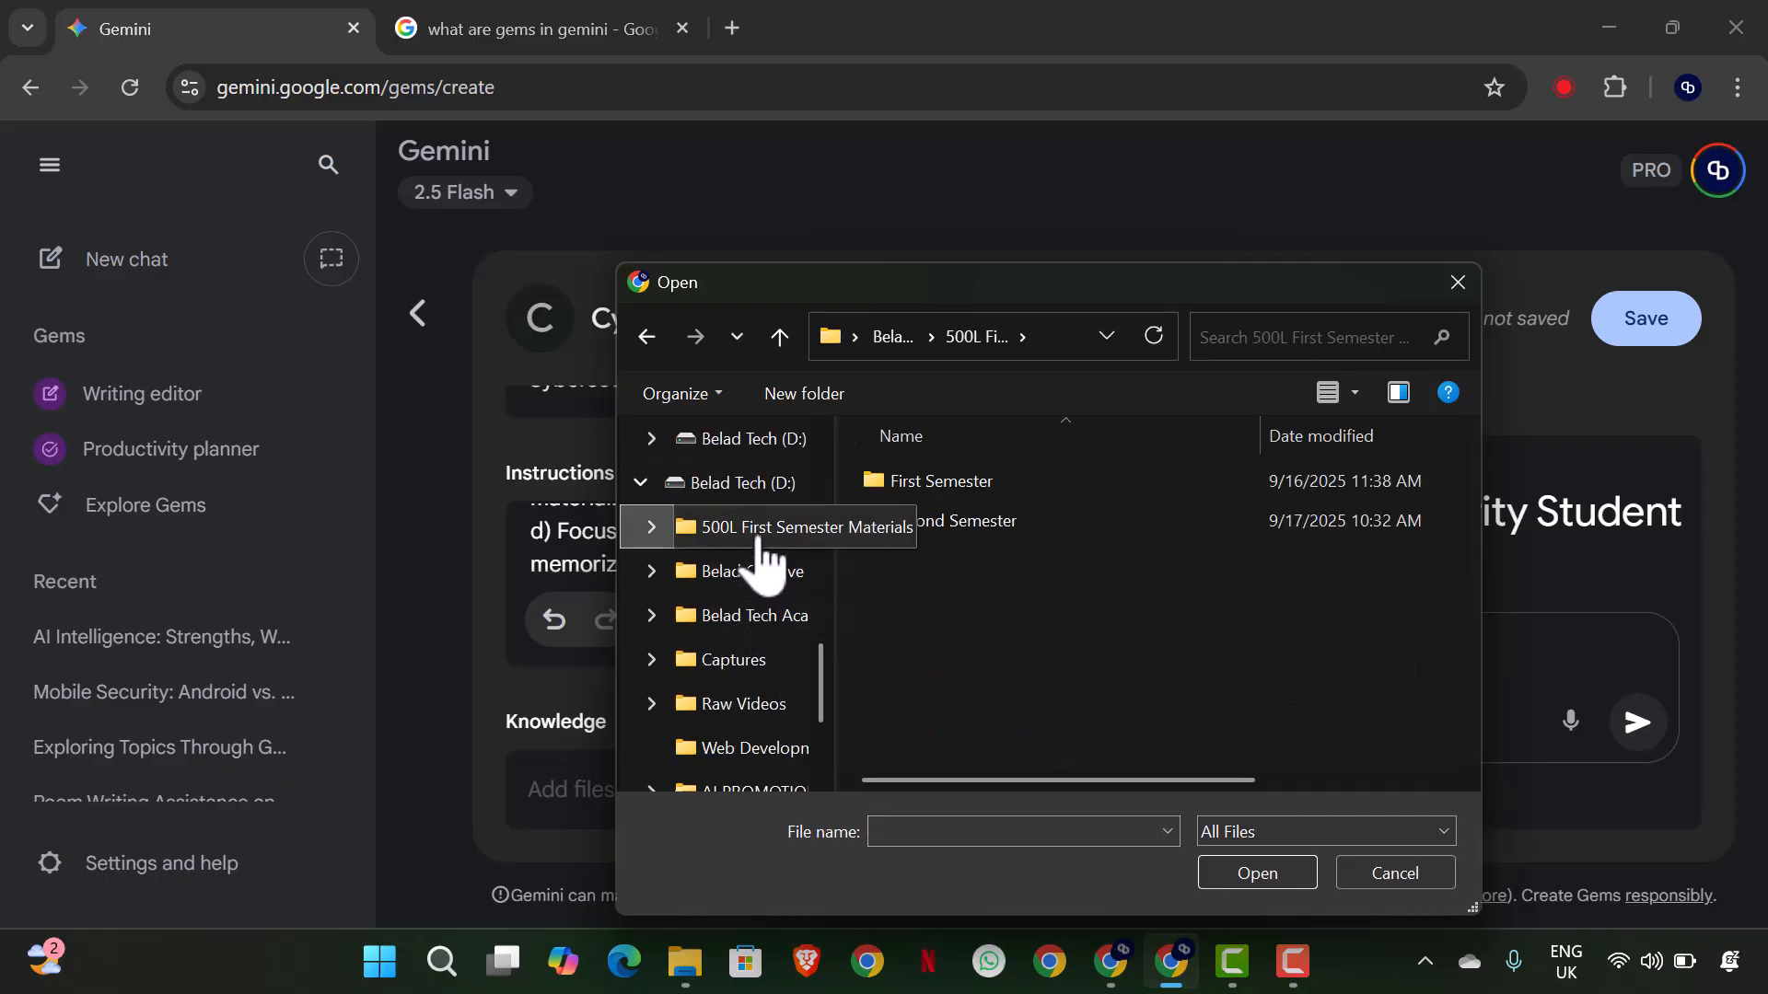
left_click(990, 530)
double_click(989, 530)
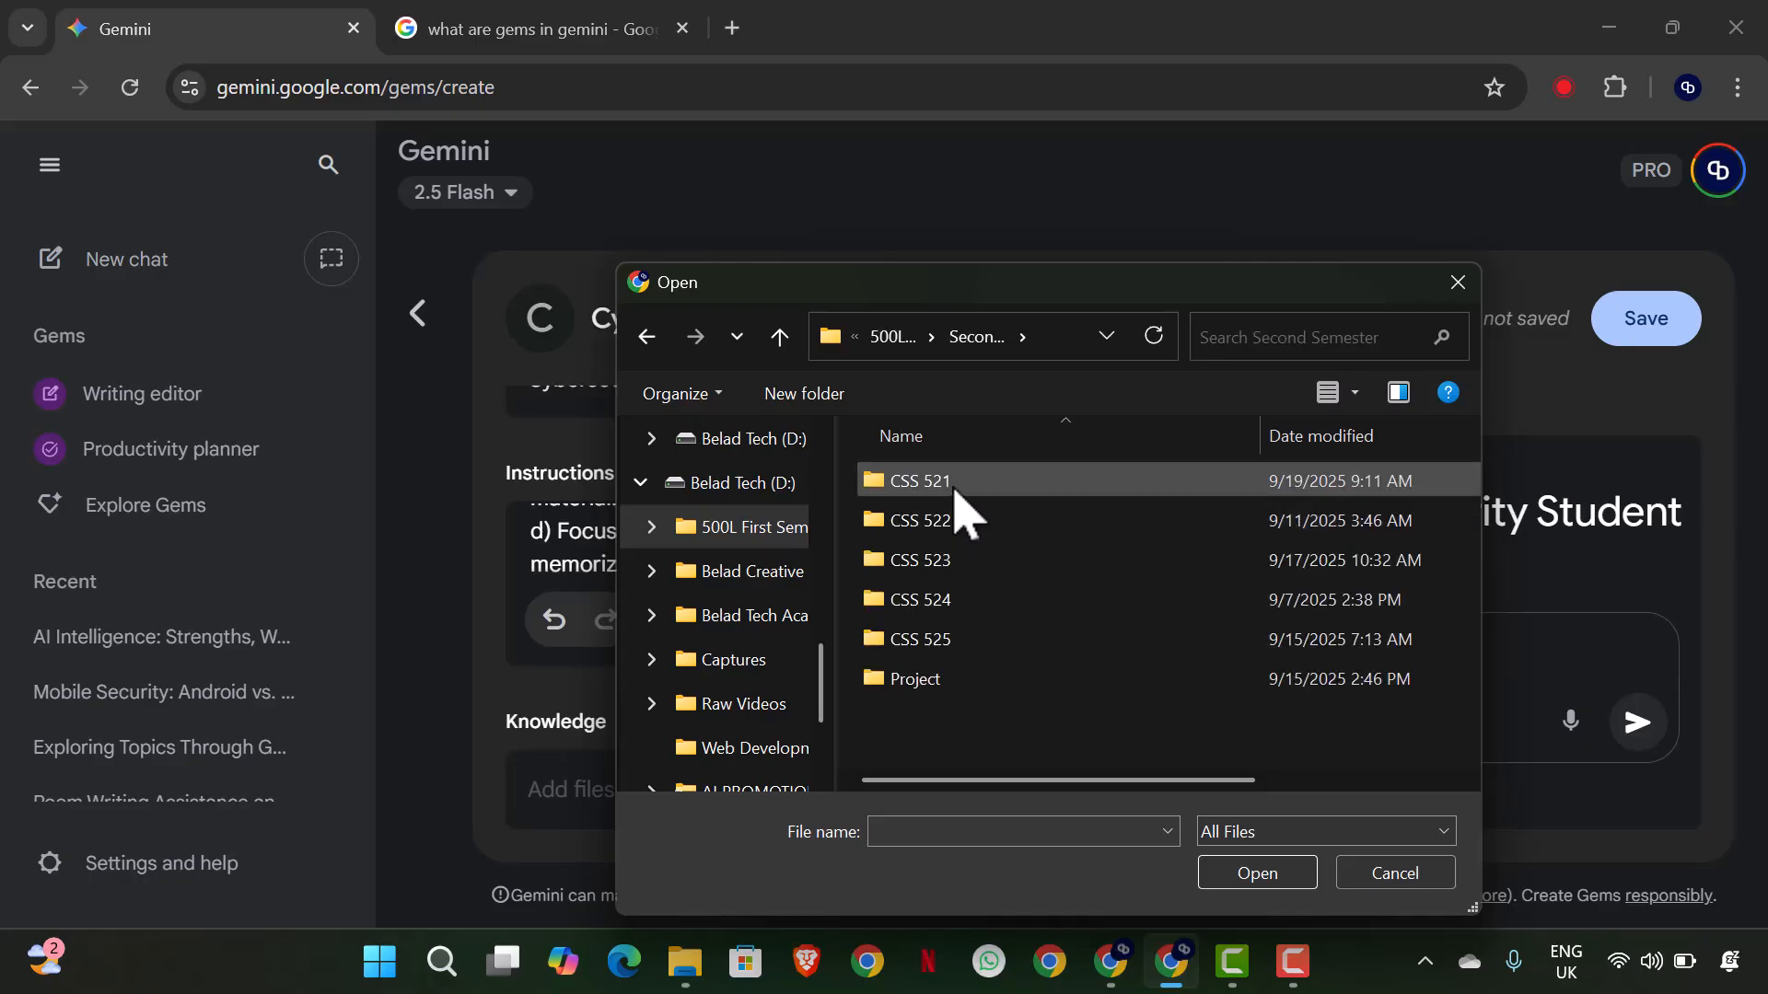
double_click(958, 504)
left_click_drag(1125, 750, 937, 487)
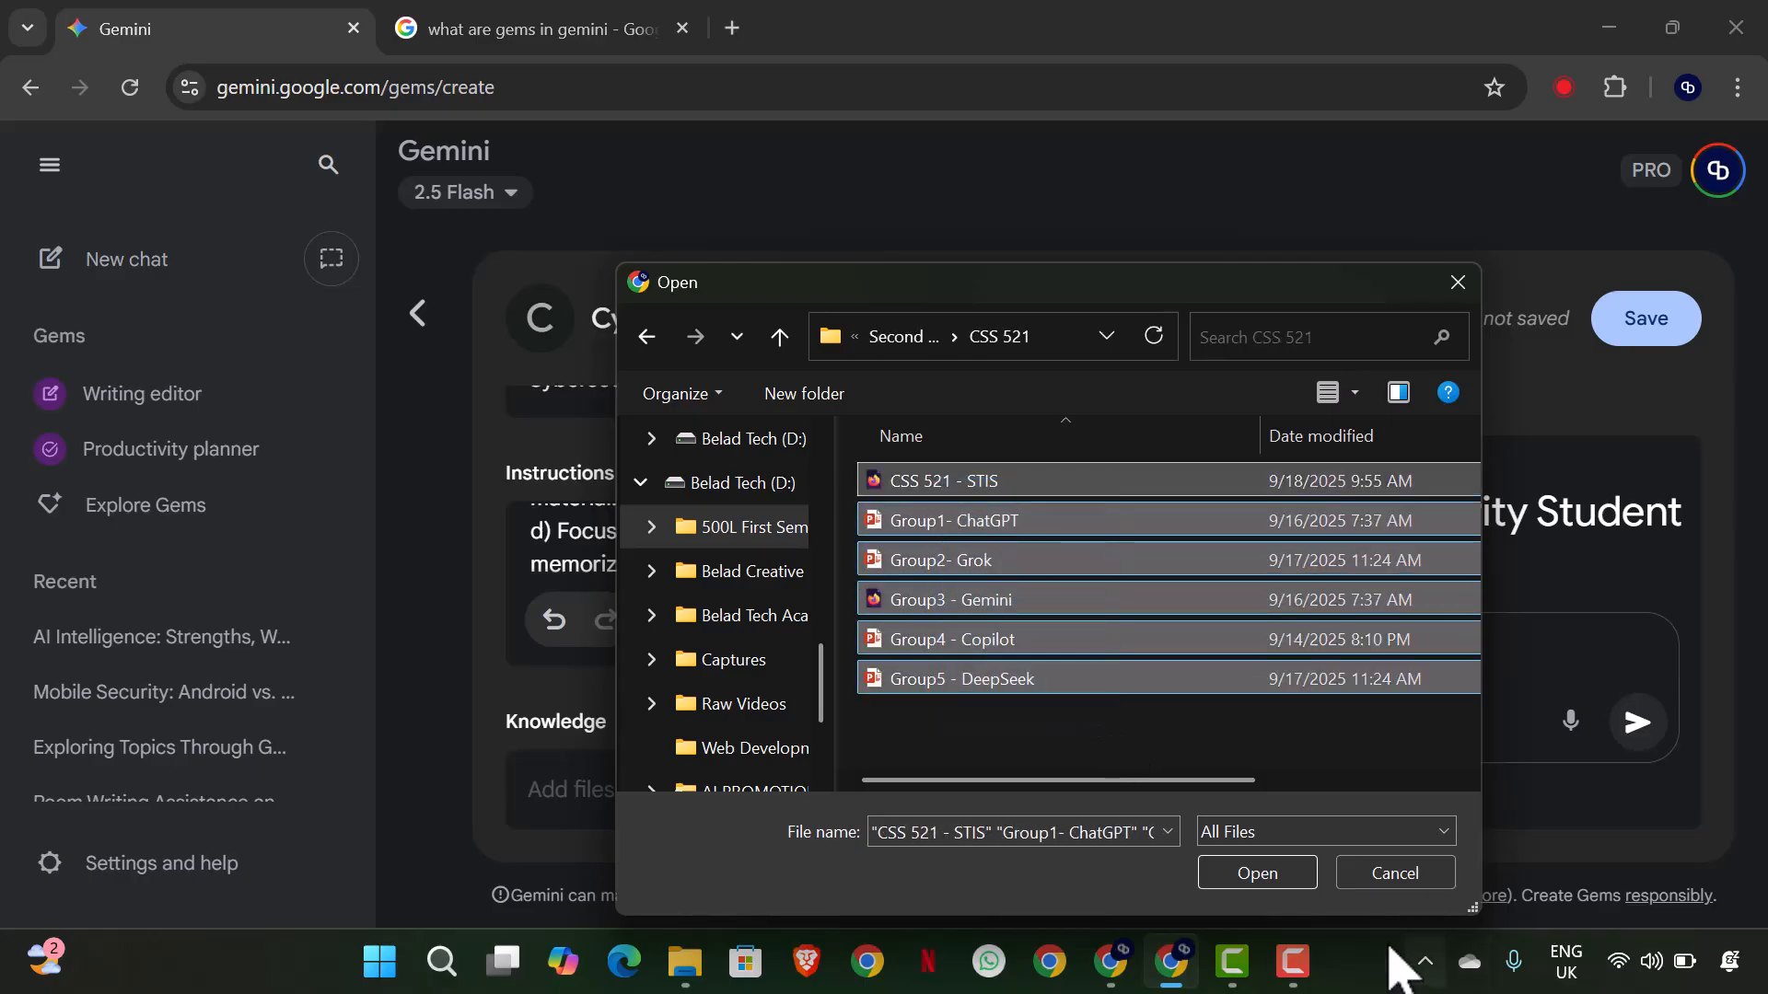
left_click(1257, 872)
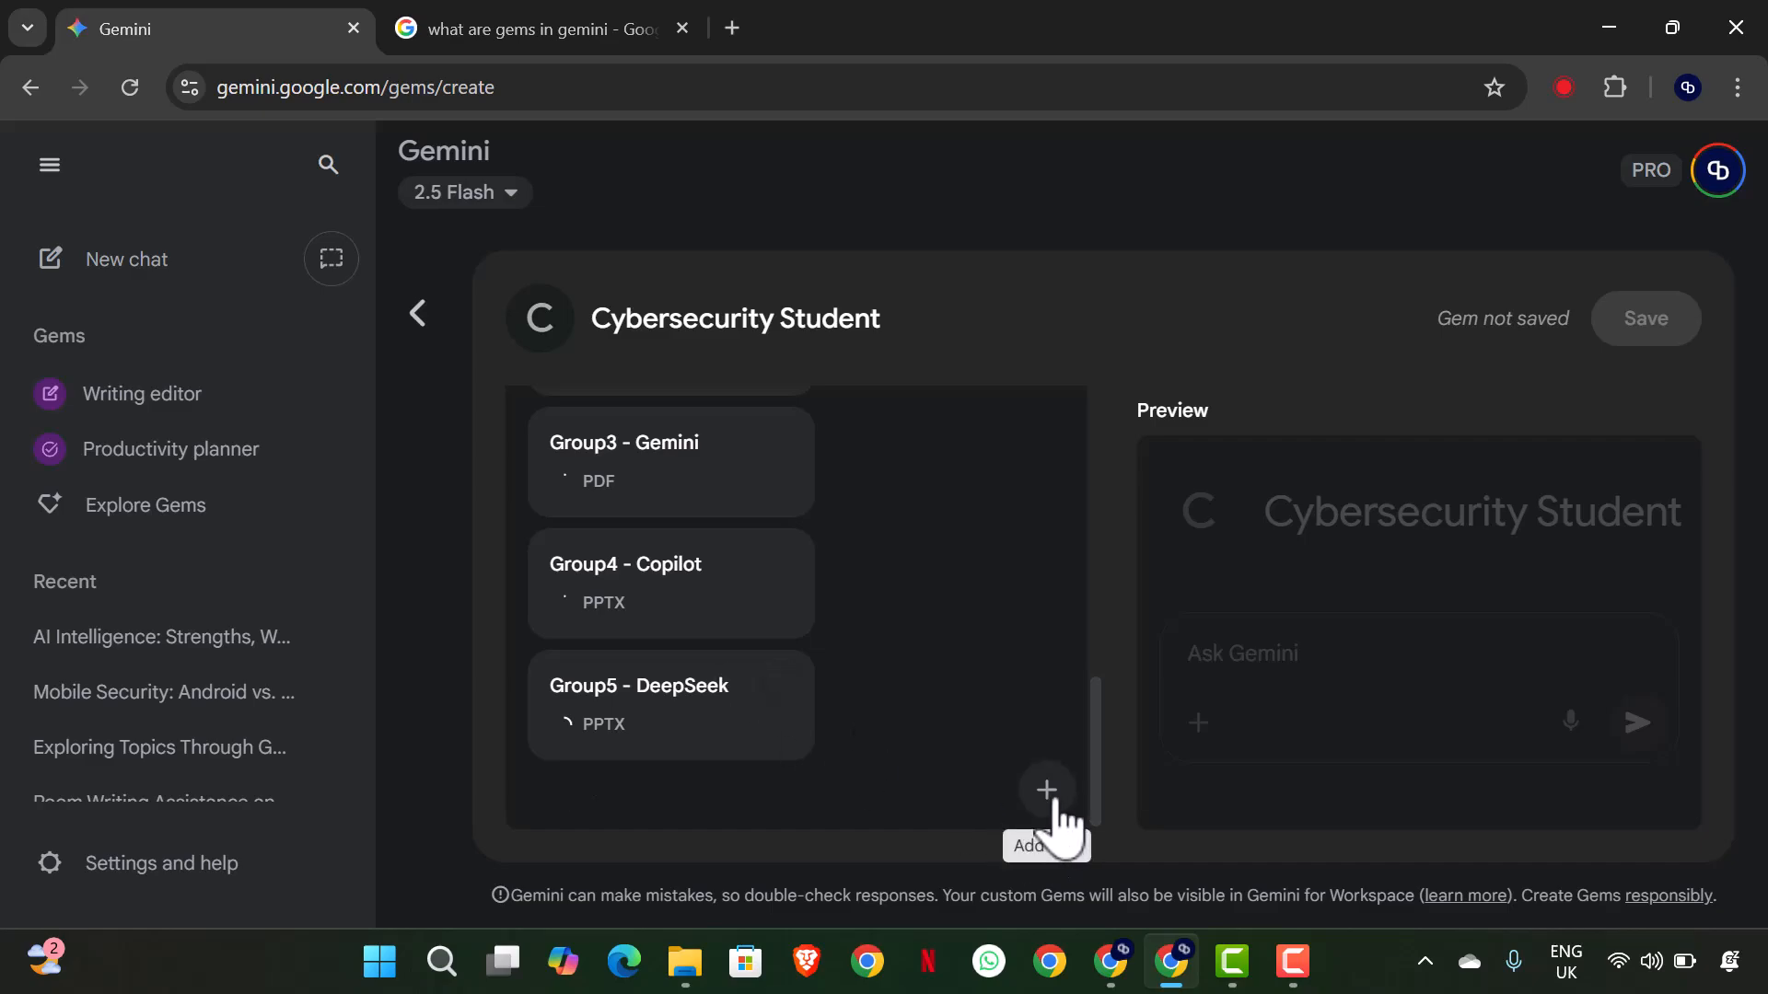
- Try to upload another batch of course files, including the Summary PDF, to the Gem's Knowledge
left_click(1046, 790)
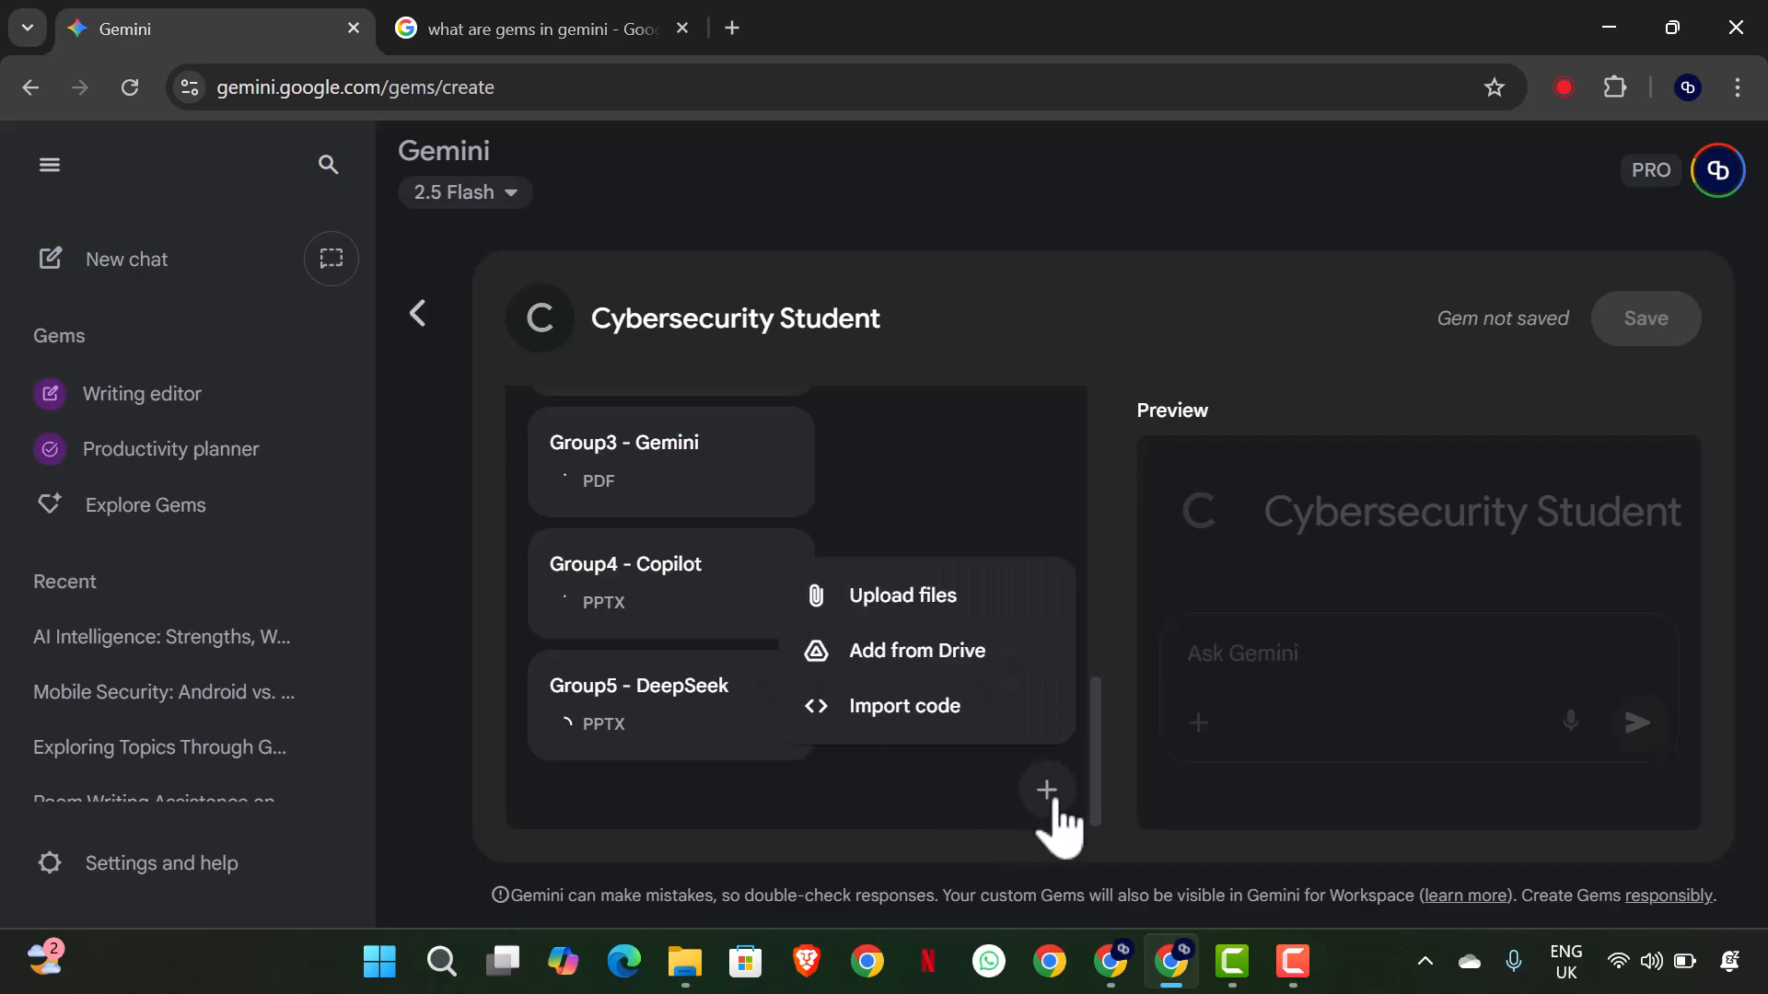
left_click(940, 620)
left_click_drag(1065, 683, 968, 481)
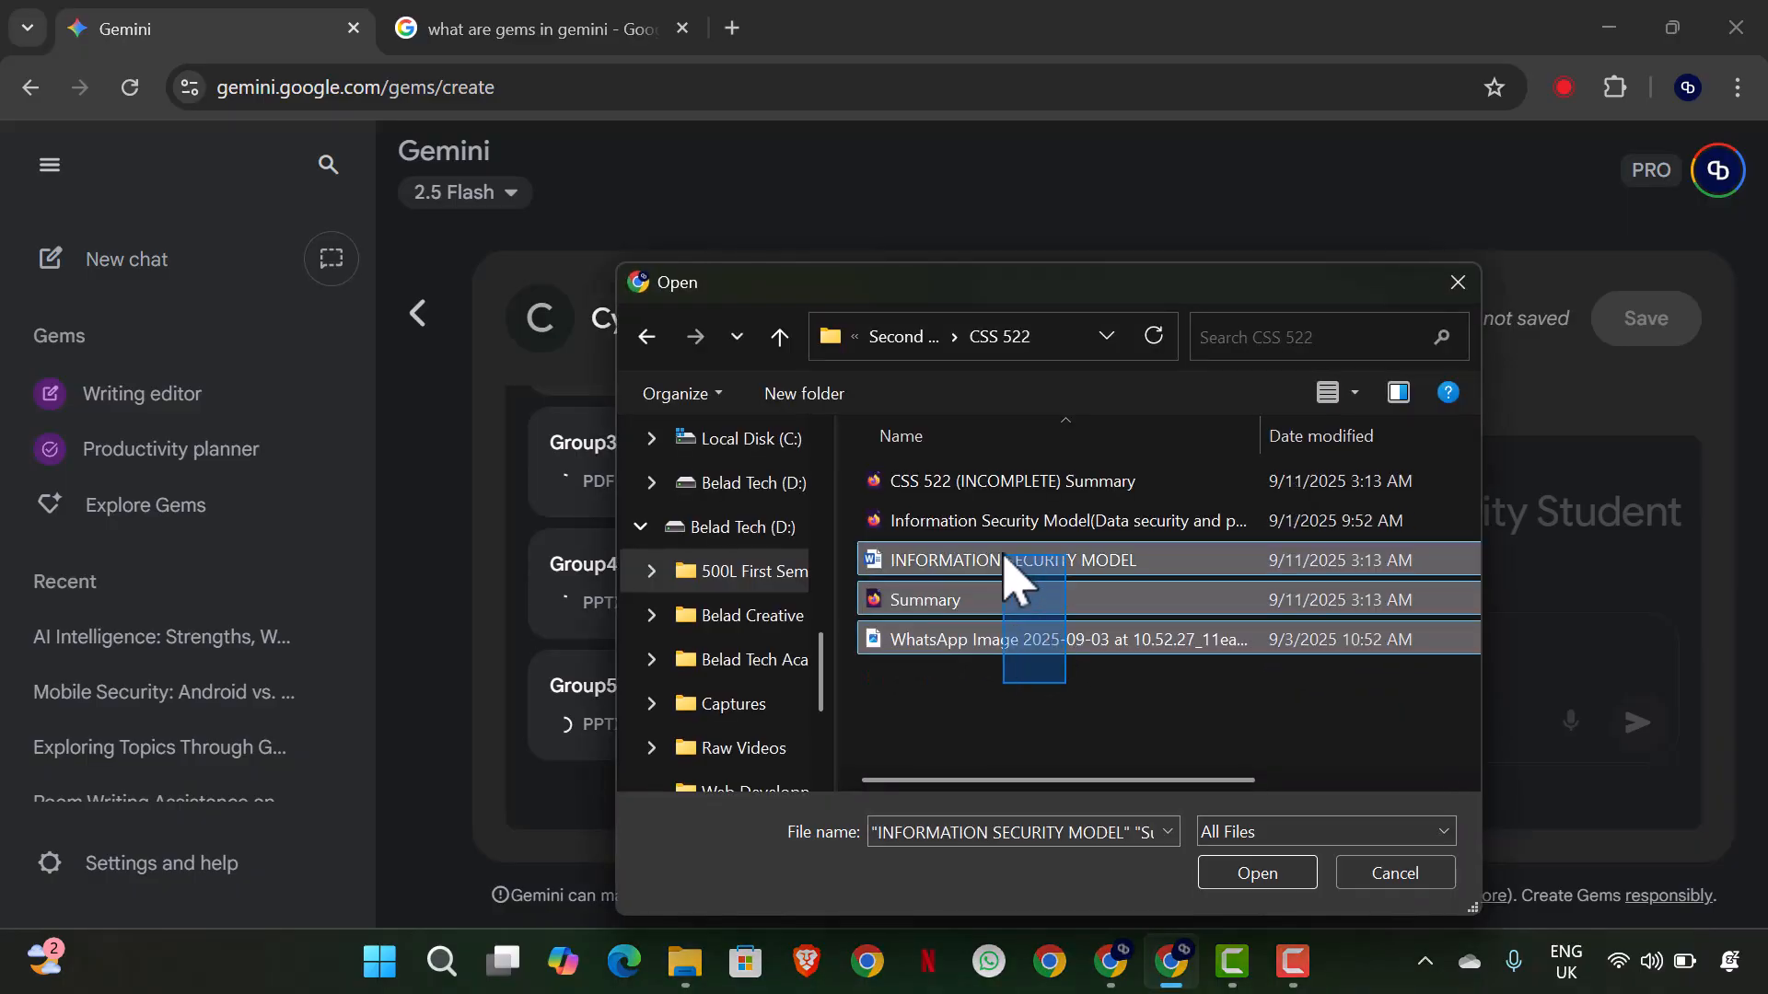
left_click(1255, 870)
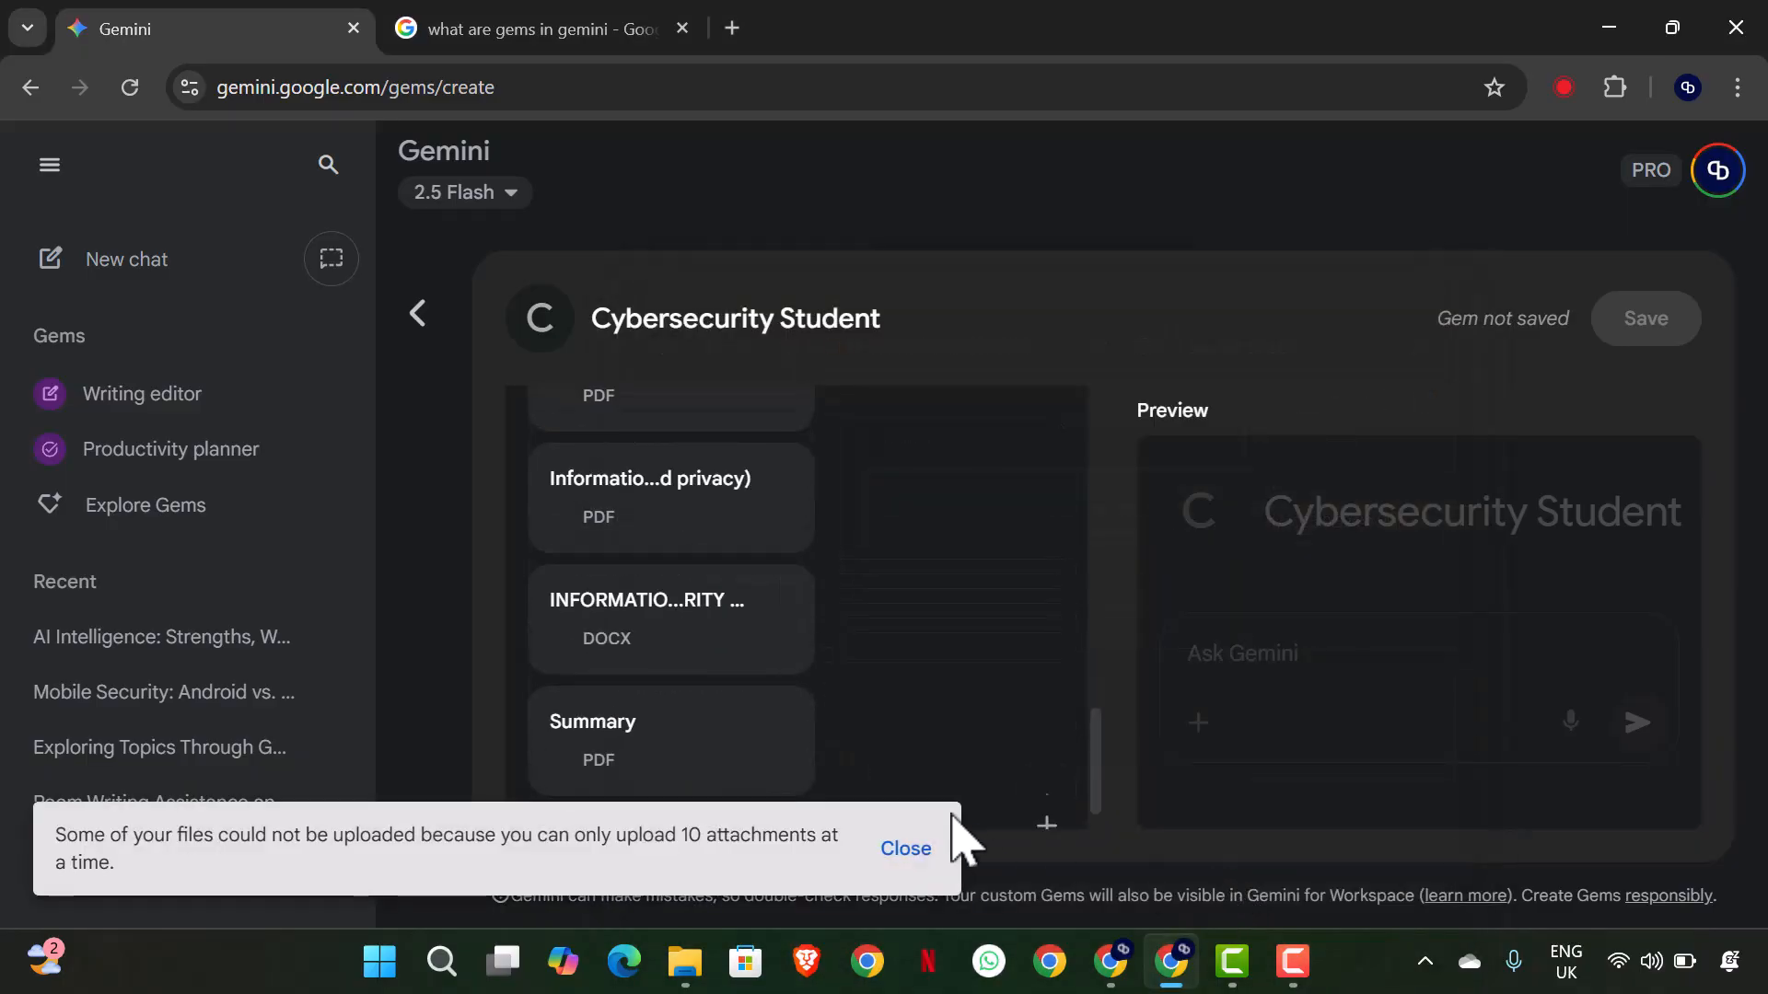
- Remove all the uploaded files from the Gem's Knowledge
scroll(750, 679, "up", 5)
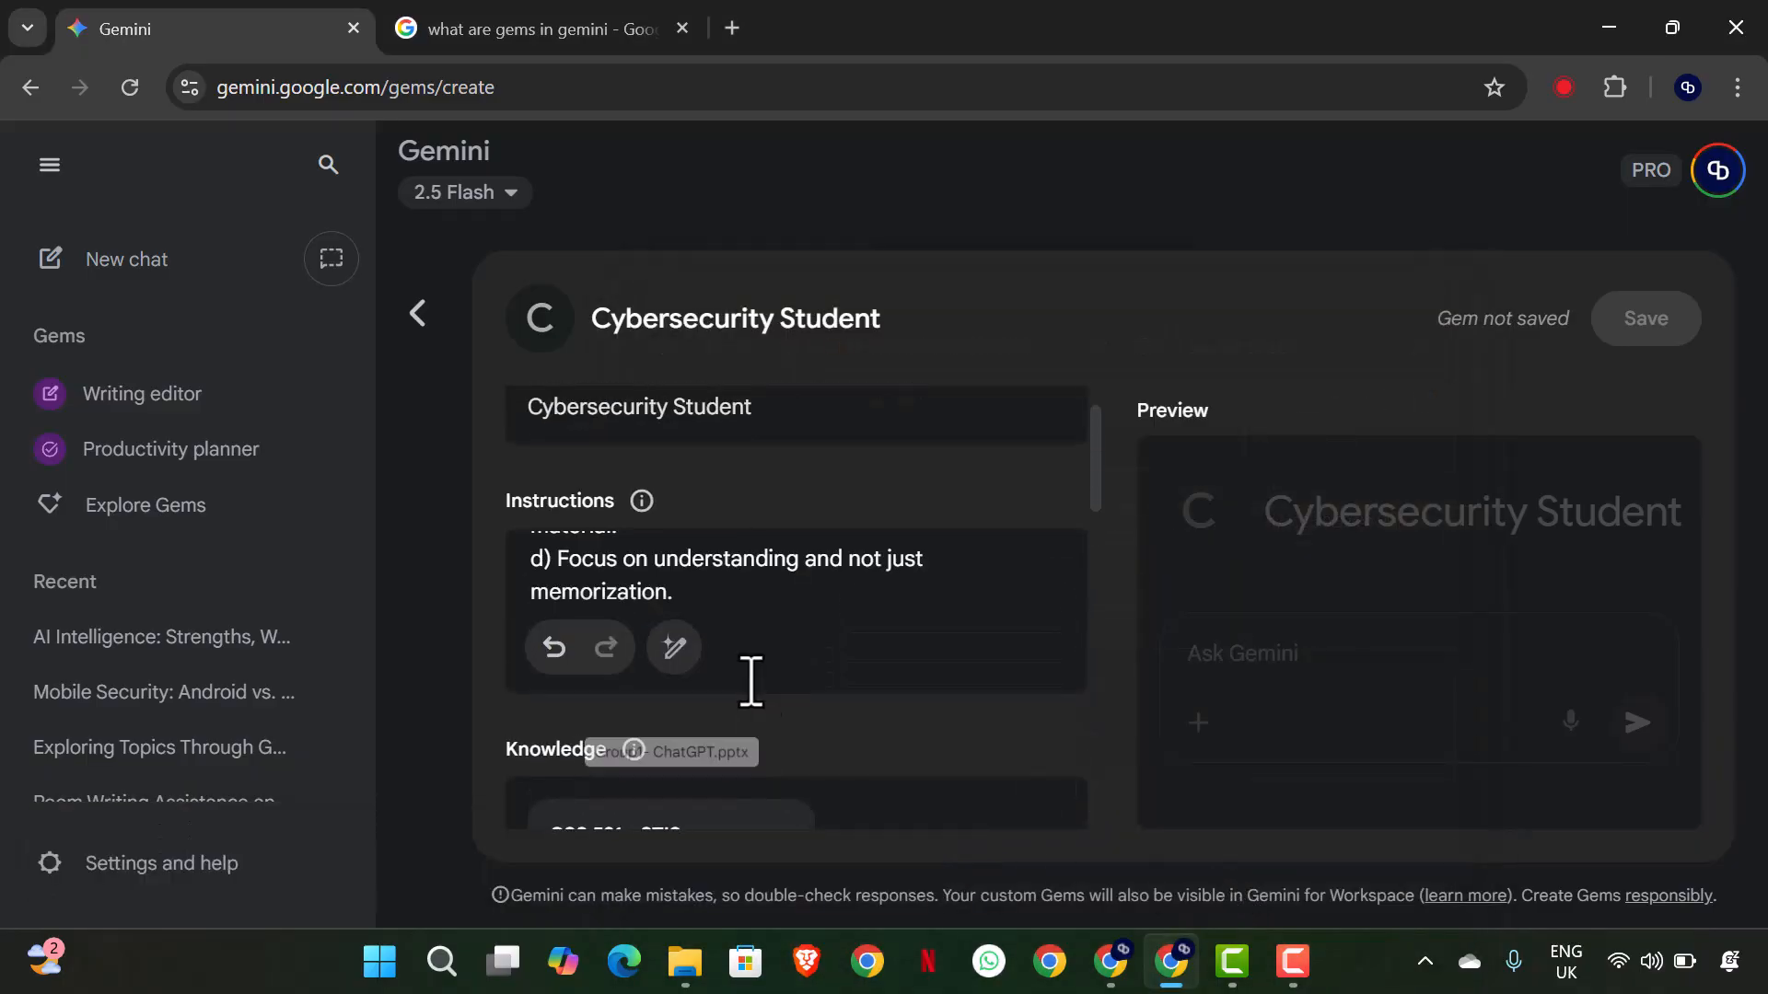
scroll(750, 680, "down", 2)
left_click(780, 671)
left_click(785, 686)
left_click(782, 691)
left_click(782, 686)
left_click(783, 686)
left_click(783, 686)
left_click(782, 686)
left_click(783, 685)
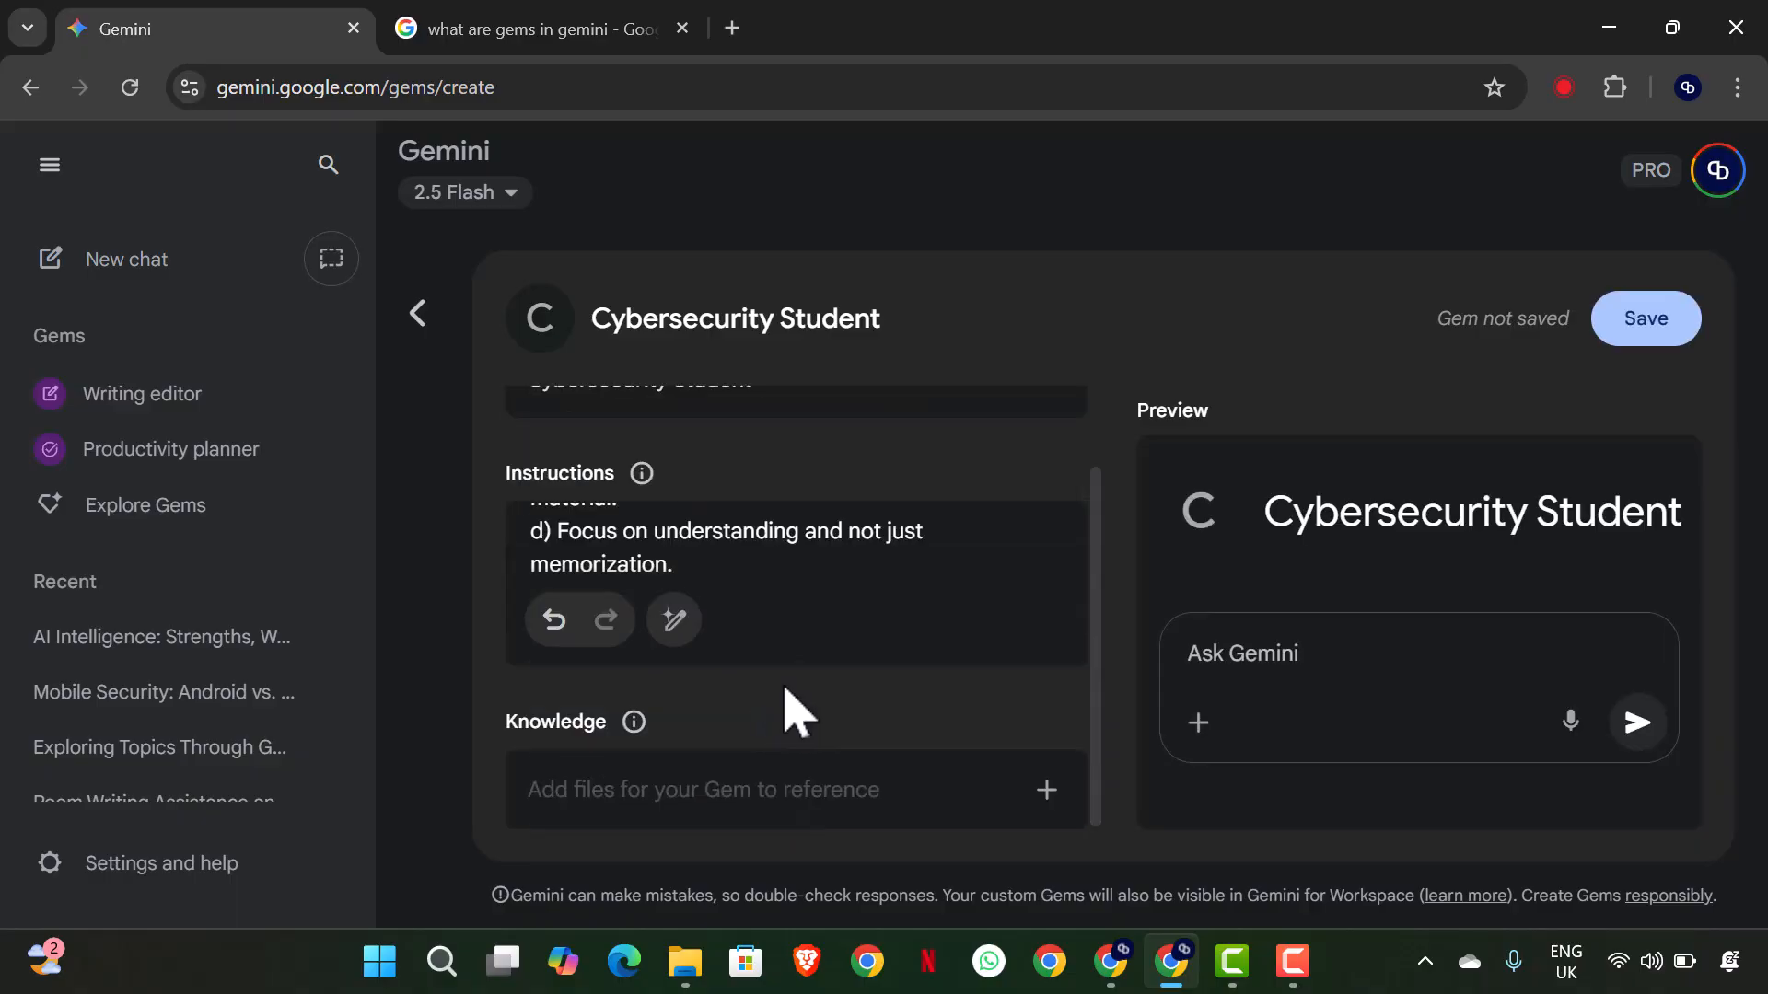